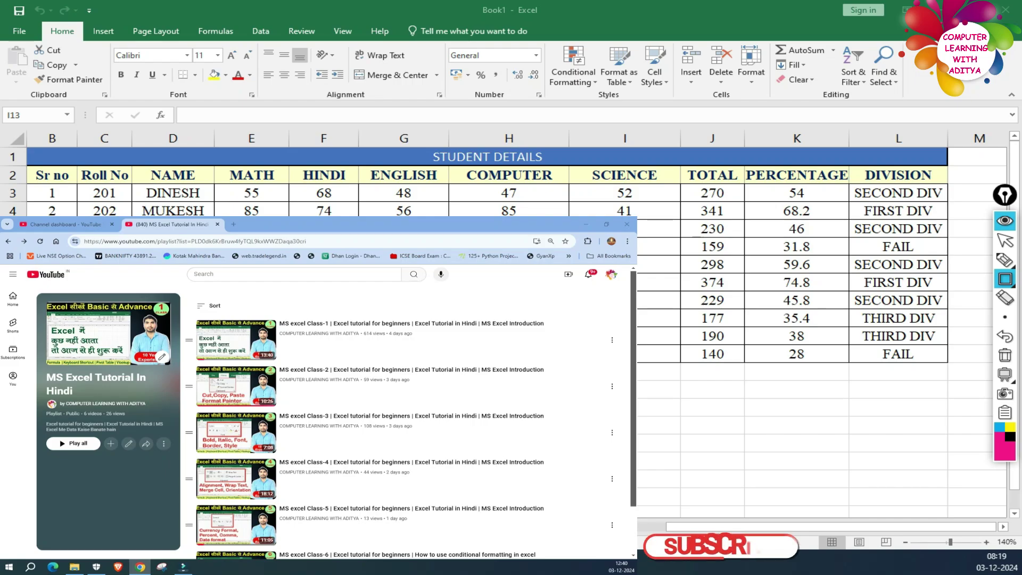
- Outline the Home tab label and the Clipboard, Font, Alignment, Number, Styles and Cells groups with rectangles, and clear the annotations
{"action": "left_click_drag", "start_coordinate": [42, 22], "coordinate": [88, 42]}
{"action": "scroll", "coordinate": [410, 426], "scroll_direction": "down", "scroll_amount": 1}
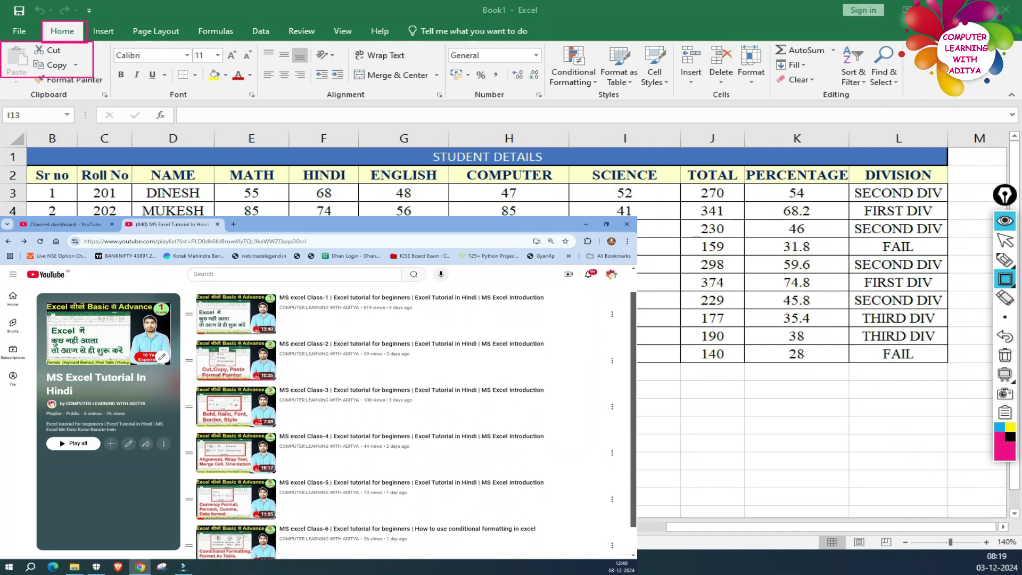
{"action": "left_click_drag", "start_coordinate": [2, 42], "coordinate": [110, 101]}
{"action": "left_click_drag", "start_coordinate": [117, 45], "coordinate": [237, 98]}
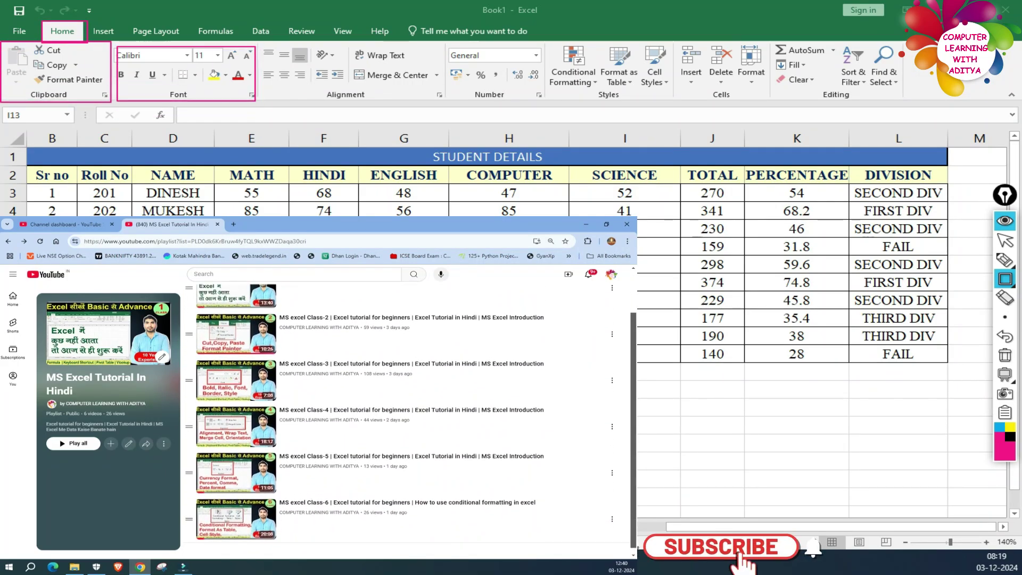
{"action": "left_click_drag", "start_coordinate": [256, 43], "coordinate": [441, 101]}
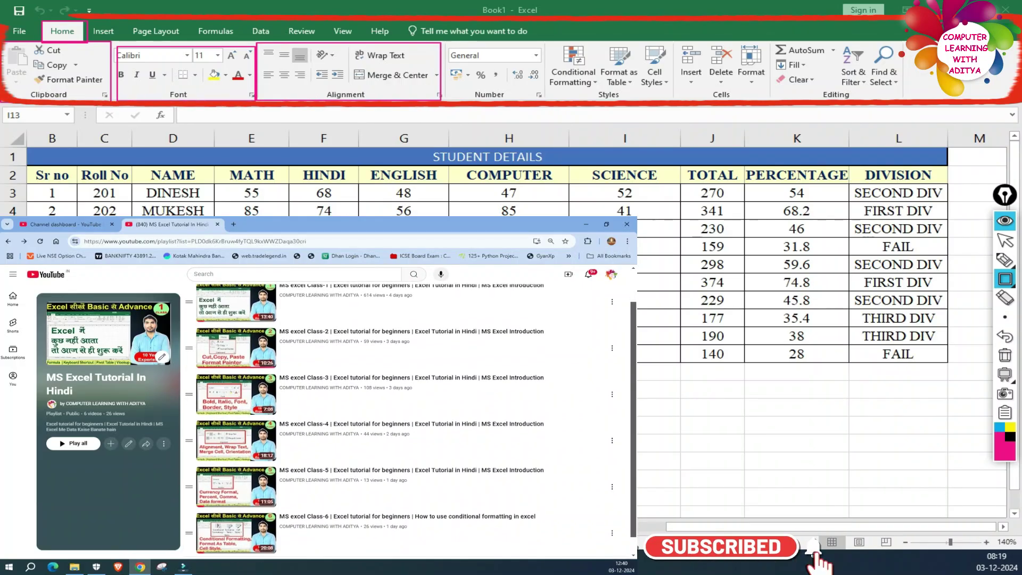
{"action": "mouse_move", "coordinate": [449, 42]}
{"action": "left_mouse_down"}
{"action": "mouse_move", "coordinate": [538, 85]}
{"action": "mouse_move", "coordinate": [703, 100]}
{"action": "mouse_move", "coordinate": [673, 99]}
{"action": "left_mouse_up"}
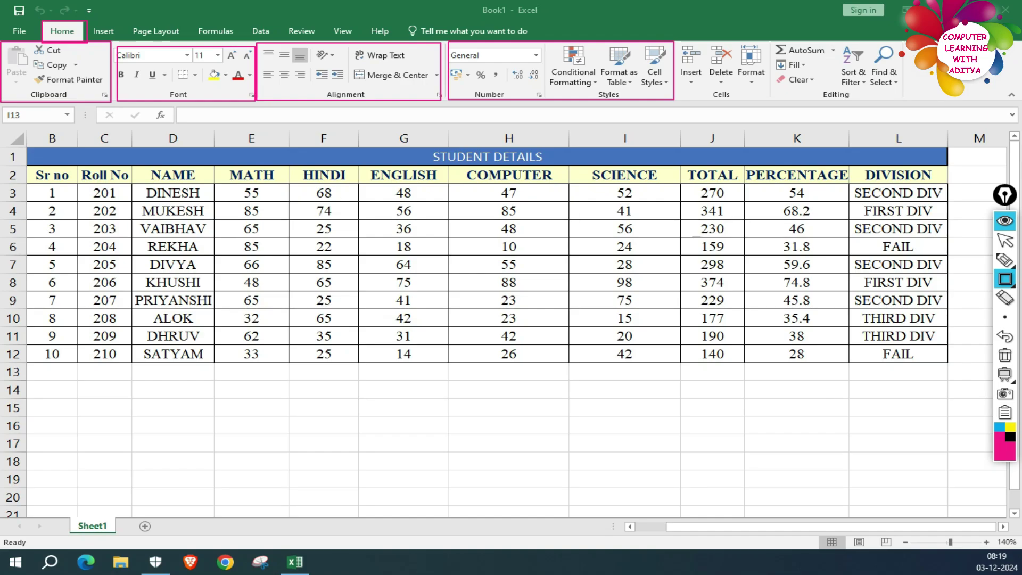
{"action": "left_click_drag", "start_coordinate": [675, 42], "coordinate": [771, 101]}
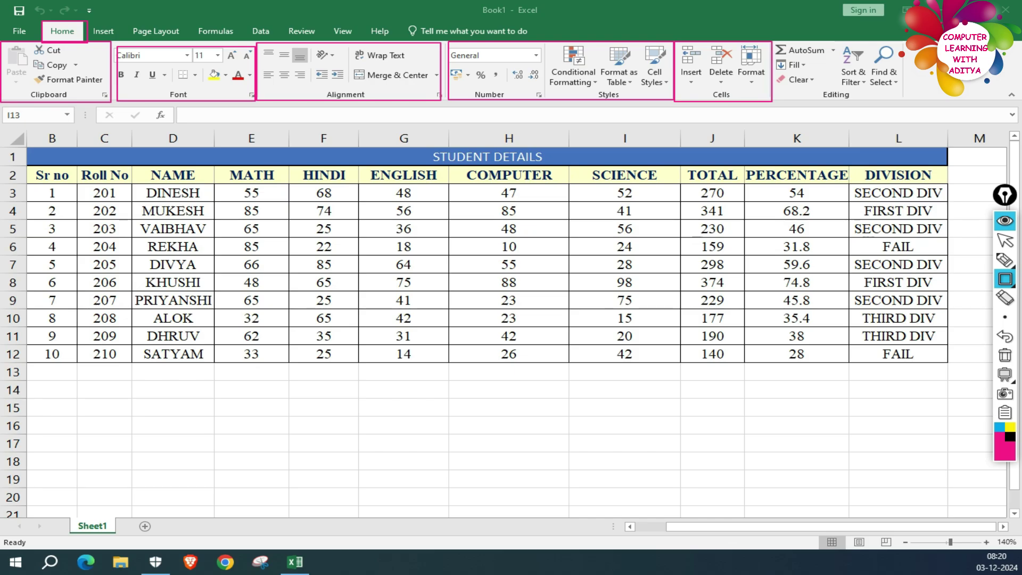
{"action": "left_click", "coordinate": [1005, 240]}
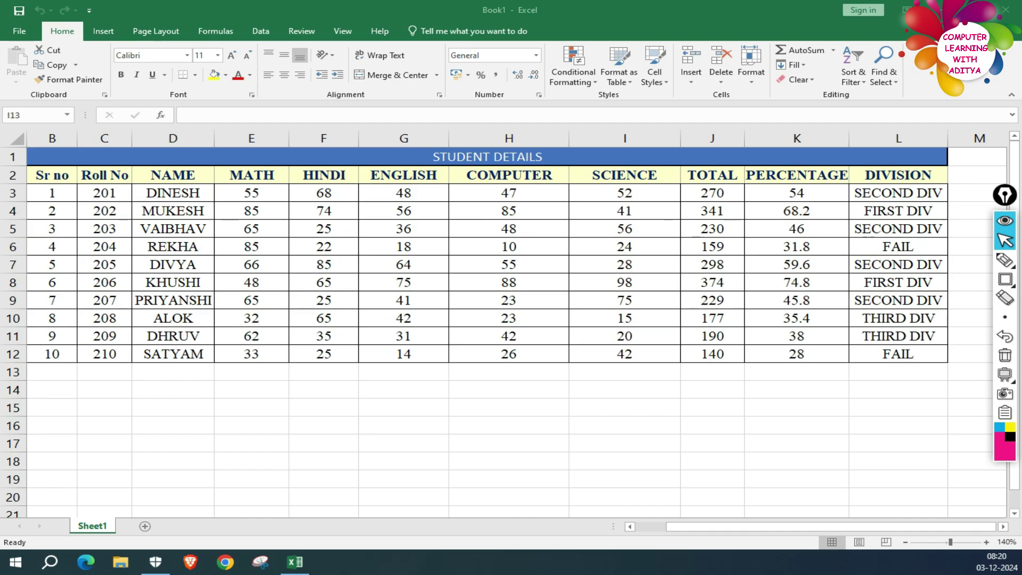
- Review the available insert commands and outline the Sheet1 tab and the new-sheet button with an annotation rectangle
{"action": "left_click", "coordinate": [691, 77]}
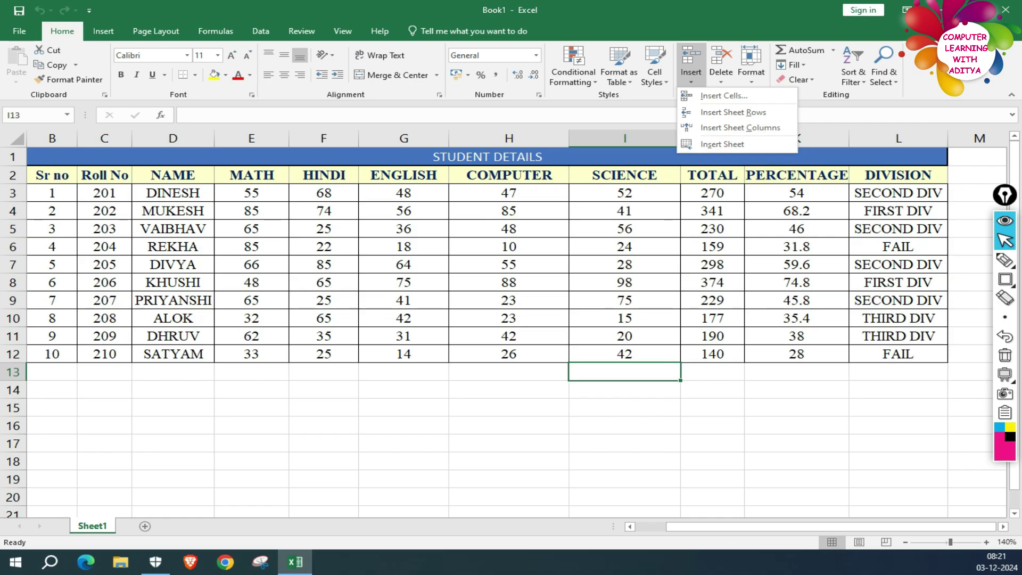
{"action": "key", "text": "Escape"}
{"action": "left_click", "coordinate": [1005, 278]}
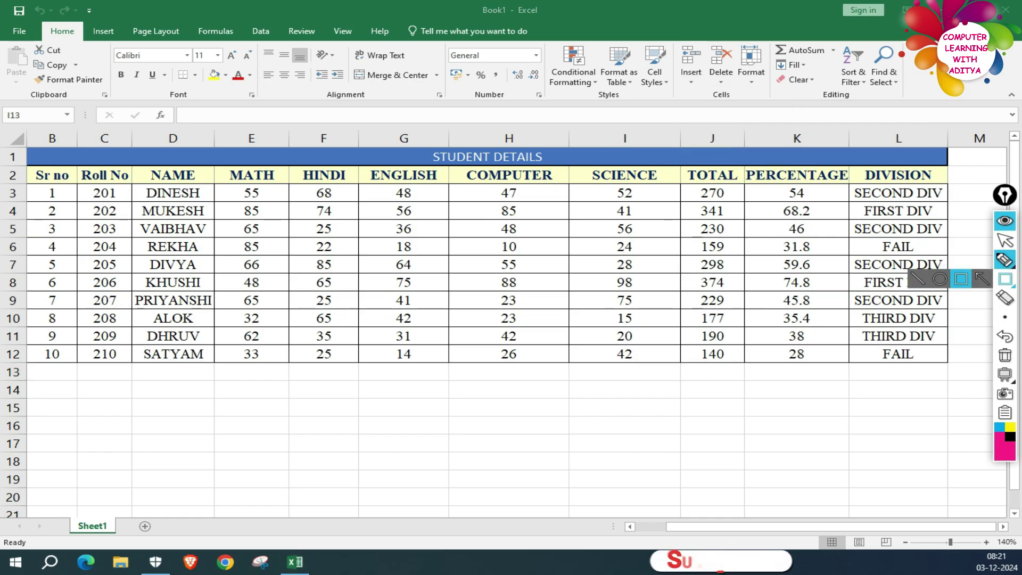
{"action": "left_click_drag", "start_coordinate": [69, 504], "coordinate": [154, 540]}
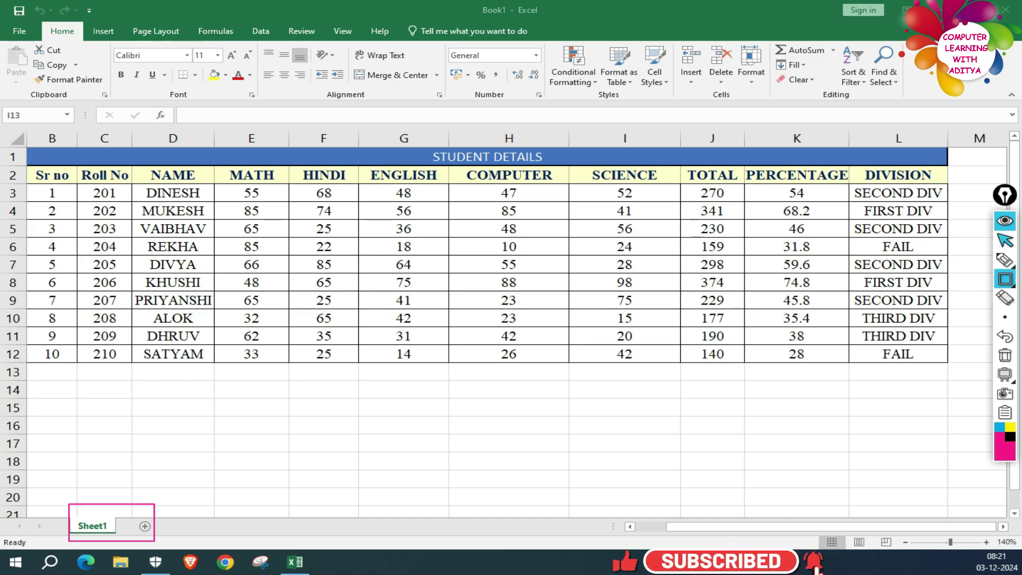
{"action": "left_click", "coordinate": [1005, 240]}
- Examine the Insert Cells choices for cell L12, including Shift cells right, without inserting anything
{"action": "left_click", "coordinate": [691, 74]}
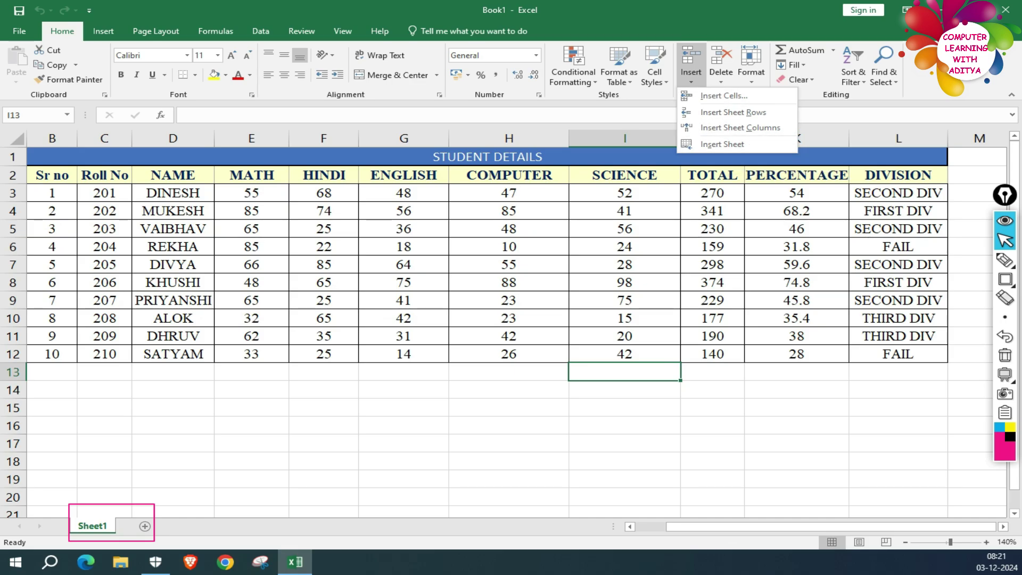
{"action": "key", "text": "Escape"}
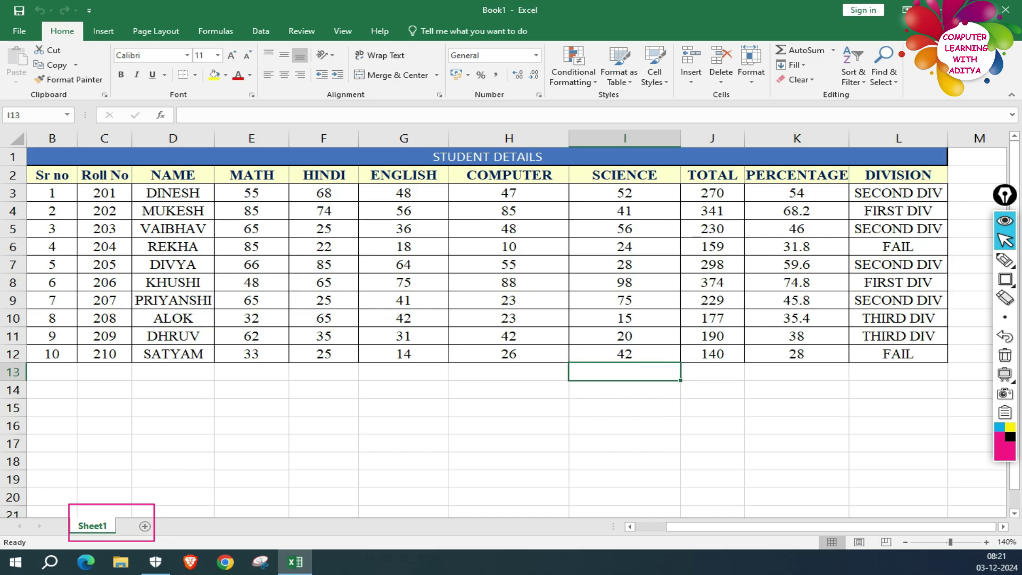
{"action": "left_click", "coordinate": [898, 353]}
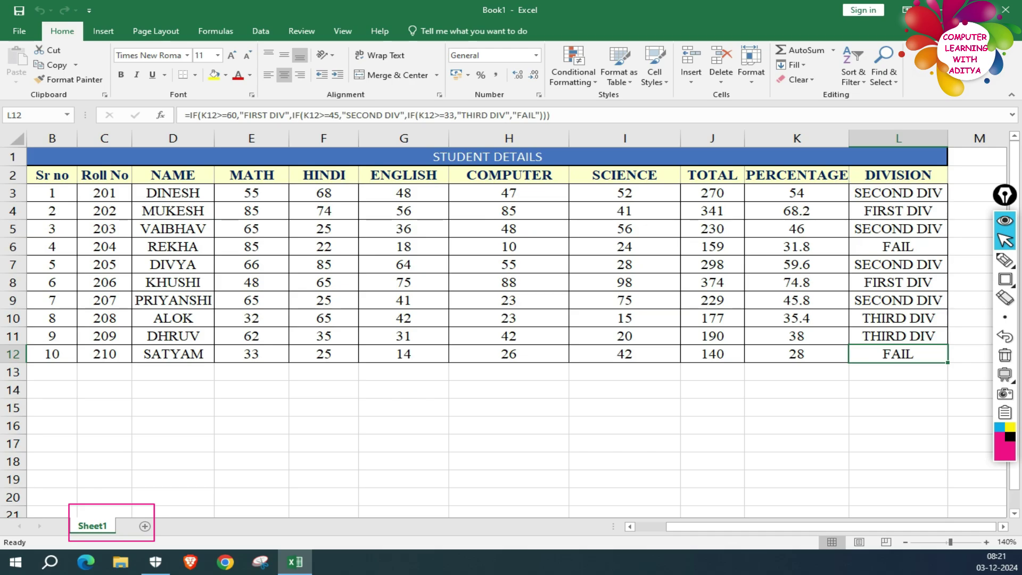
{"action": "left_click", "coordinate": [691, 75]}
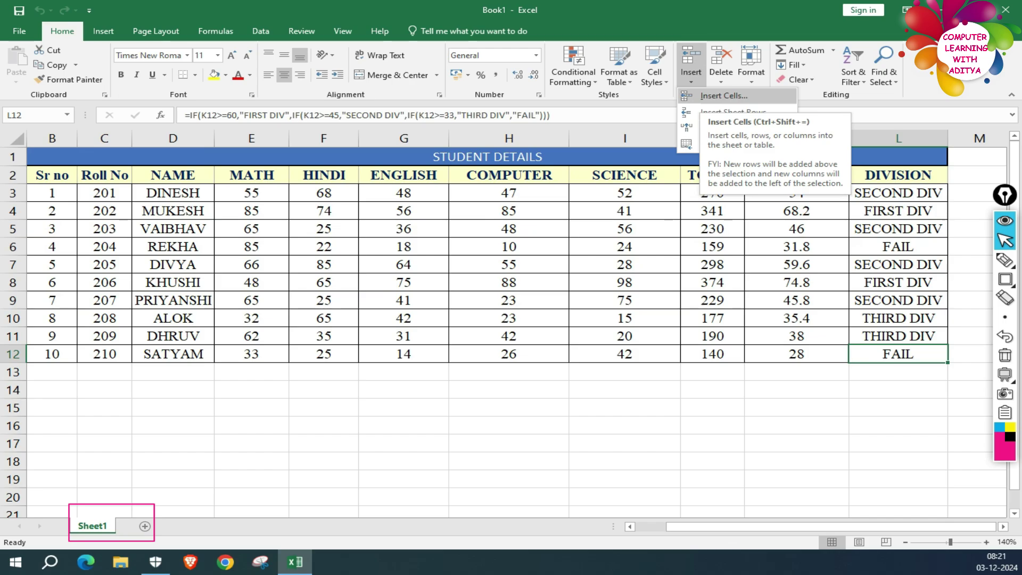
{"action": "left_click", "coordinate": [724, 95]}
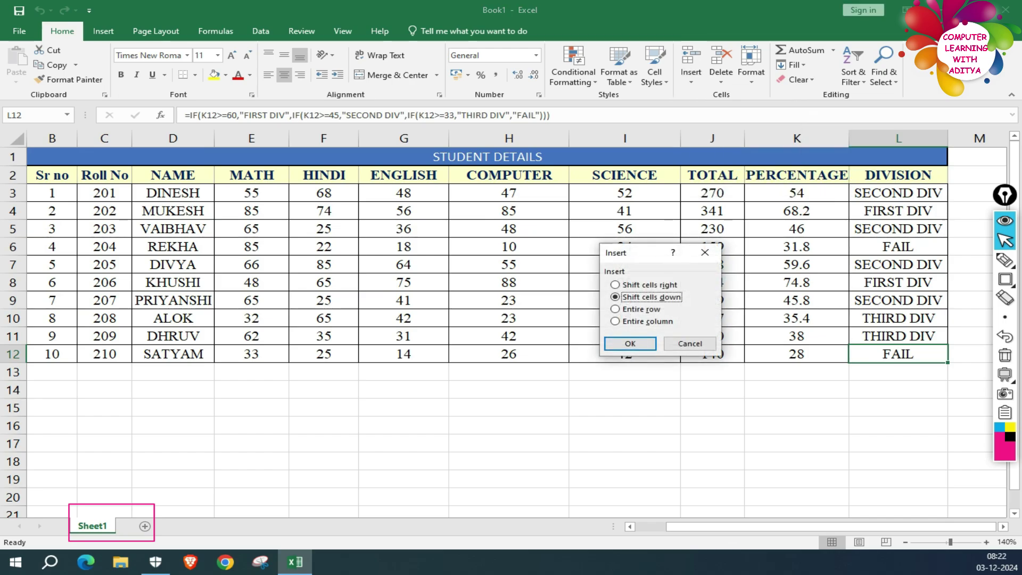
{"action": "left_click_drag", "start_coordinate": [647, 252], "coordinate": [459, 240]}
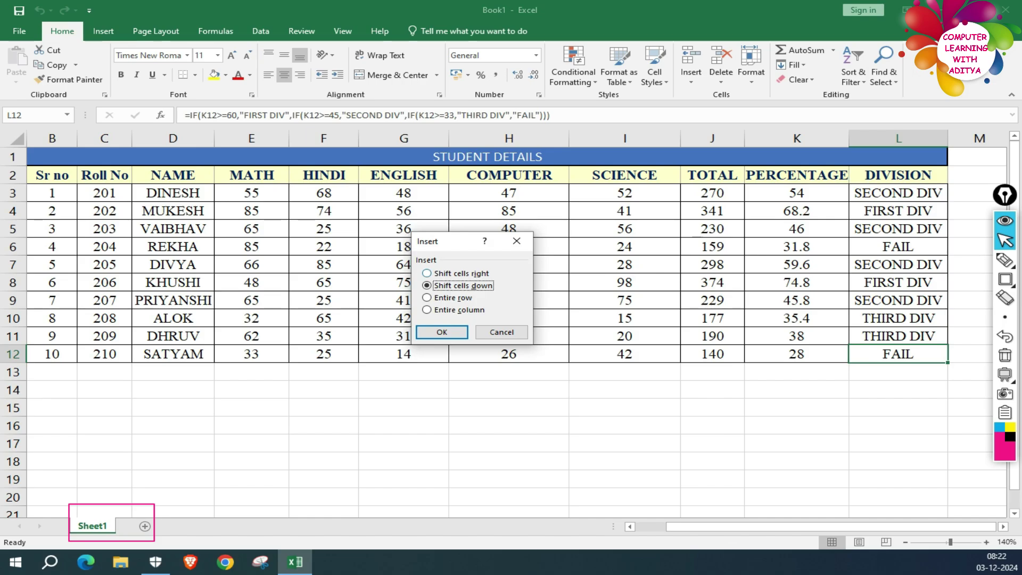
{"action": "key", "text": "Up"}
{"action": "left_click", "coordinate": [501, 332]}
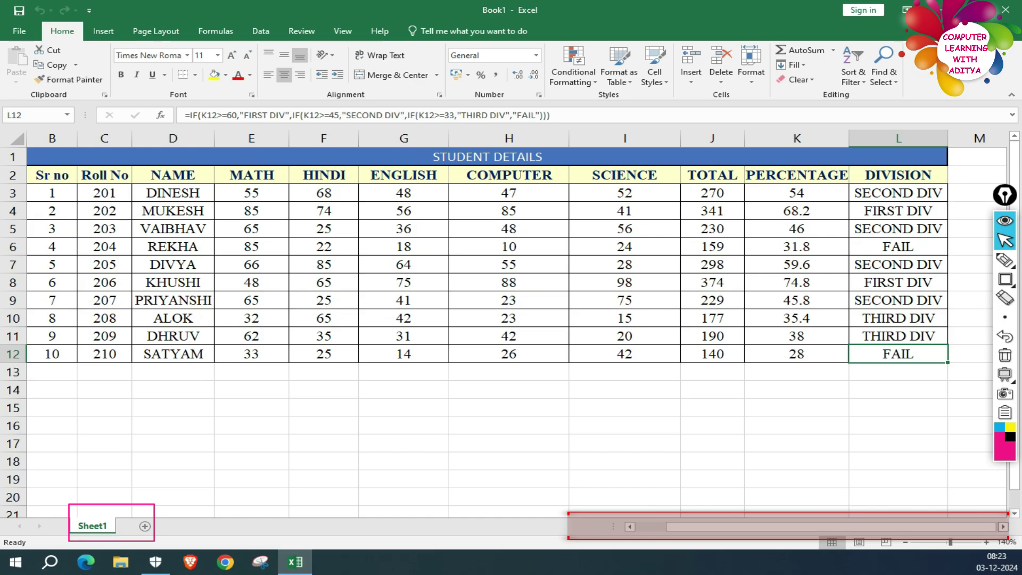
- Insert a blank cell at L12 with the Shift cells right option, and undo the insertion
{"action": "left_click", "coordinate": [1003, 527]}
{"action": "left_click", "coordinate": [1003, 527]}
{"action": "left_click", "coordinate": [1003, 526]}
{"action": "left_click", "coordinate": [1004, 526]}
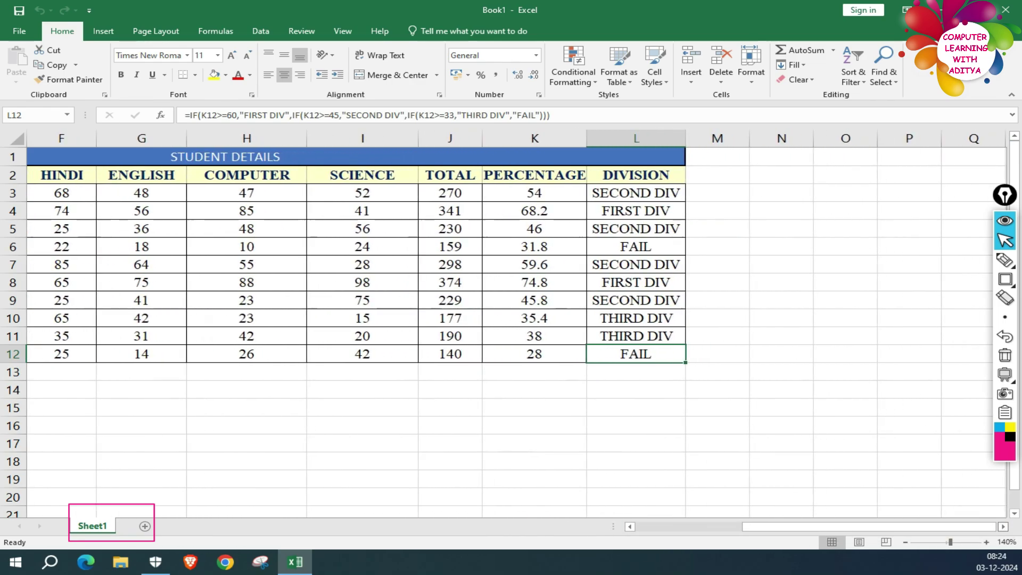
{"action": "left_click", "coordinate": [1004, 527]}
{"action": "left_click", "coordinate": [1003, 527]}
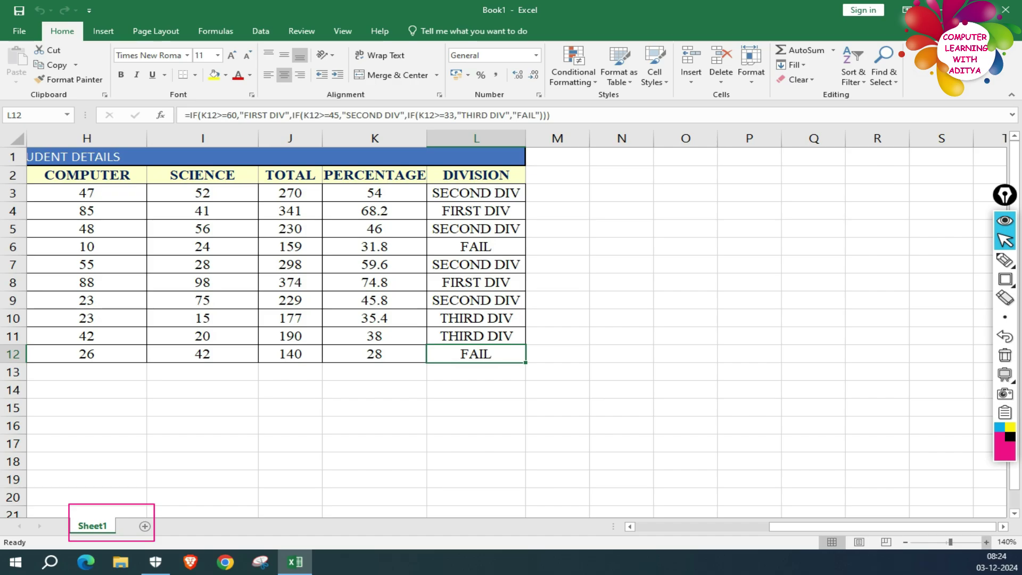
{"action": "left_click", "coordinate": [986, 542]}
{"action": "left_click", "coordinate": [986, 542]}
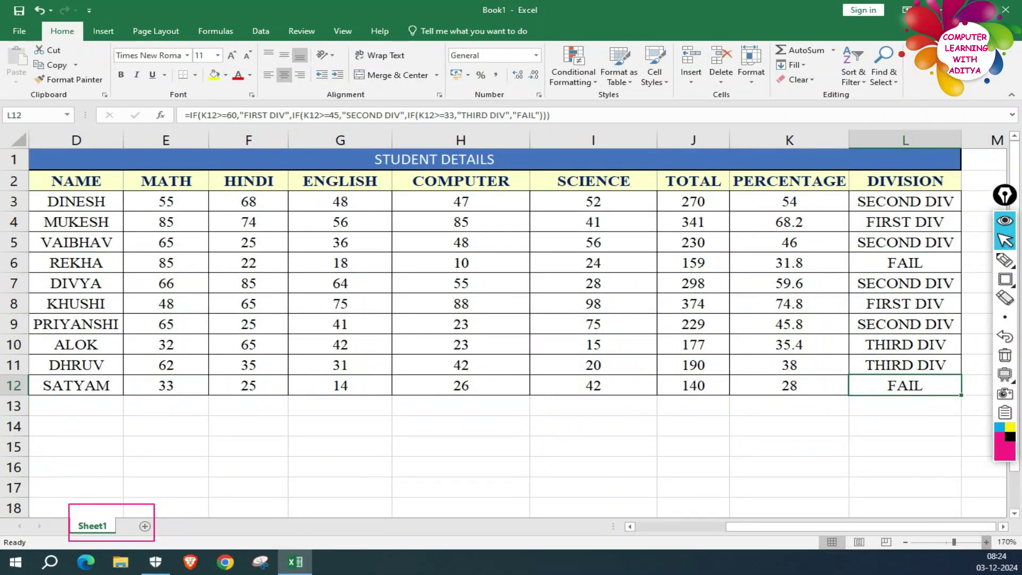
{"action": "left_click", "coordinate": [987, 542]}
{"action": "left_click", "coordinate": [986, 542]}
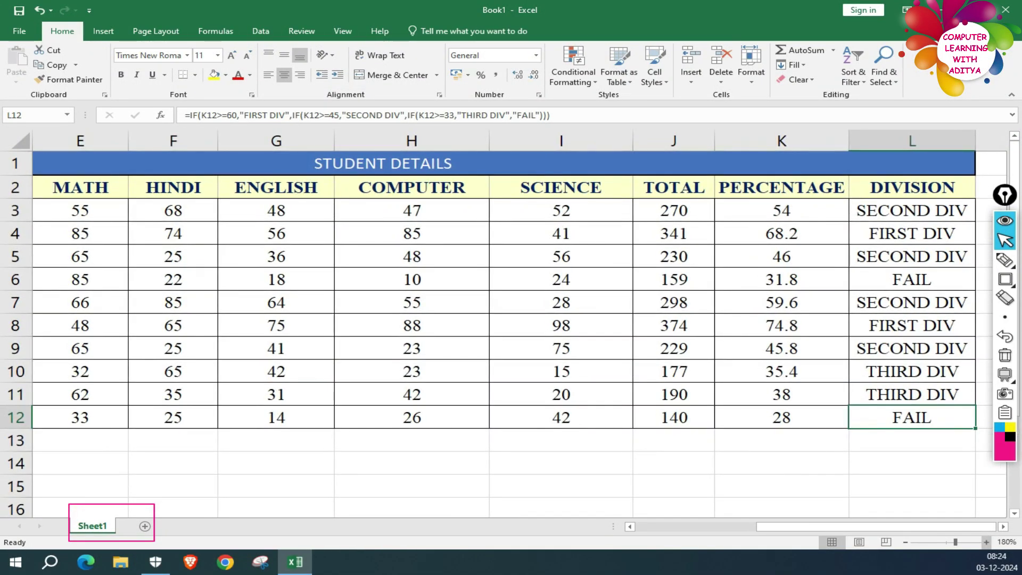
{"action": "scroll", "coordinate": [520, 330], "scroll_direction": "right", "scroll_amount": 4}
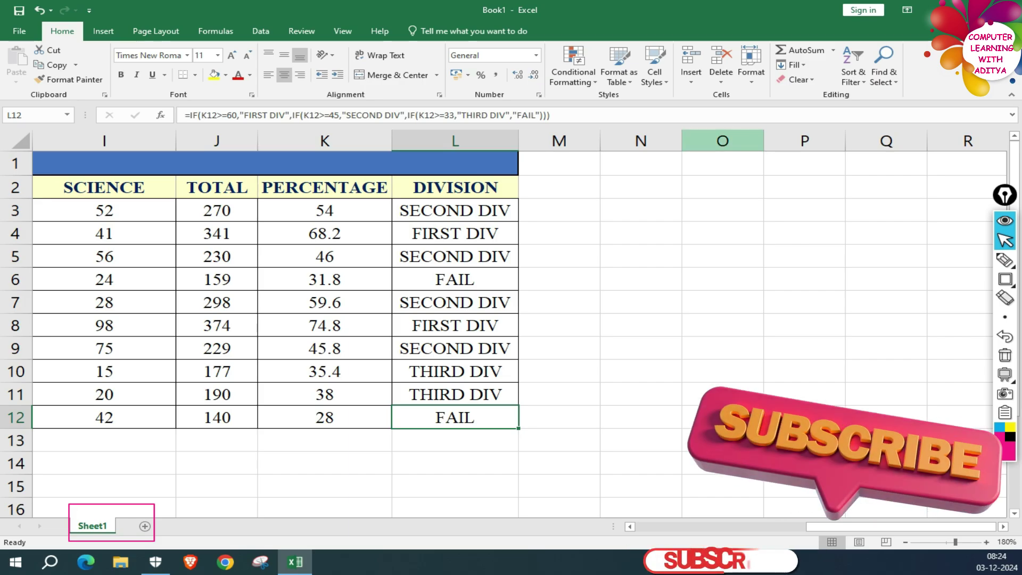
{"action": "left_click", "coordinate": [691, 78]}
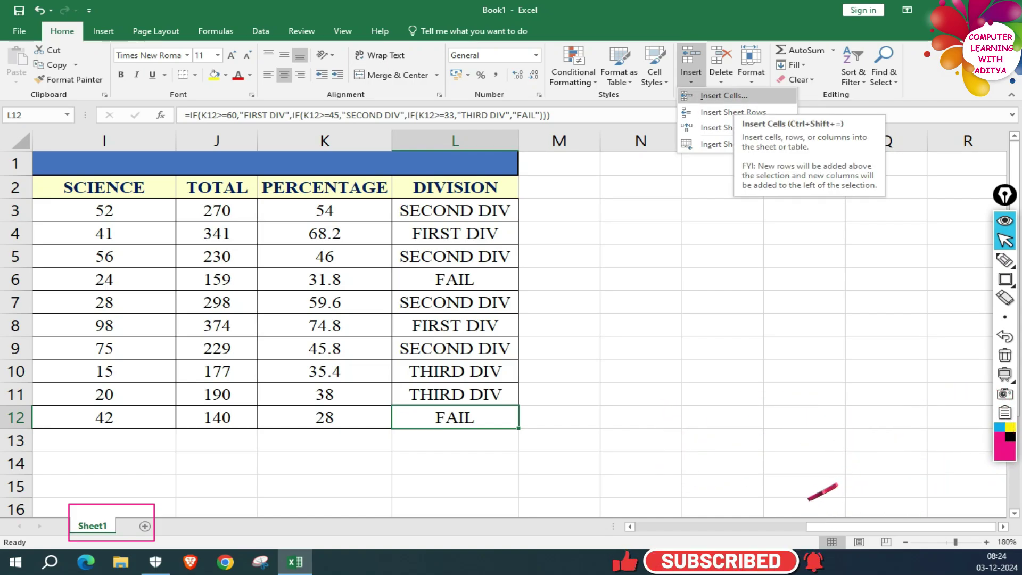
{"action": "left_click", "coordinate": [724, 96]}
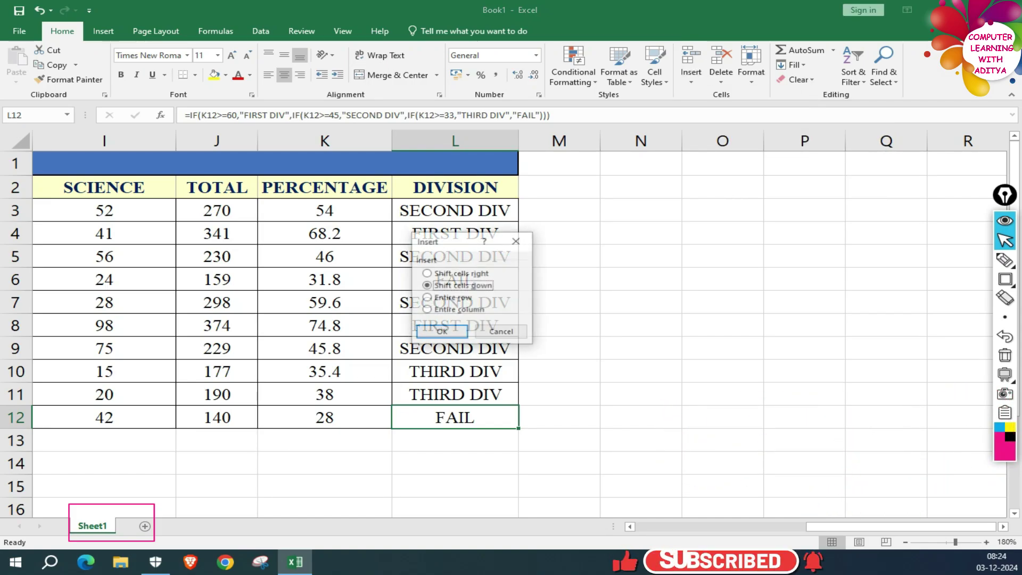
{"action": "left_click_drag", "start_coordinate": [452, 178], "coordinate": [659, 189]}
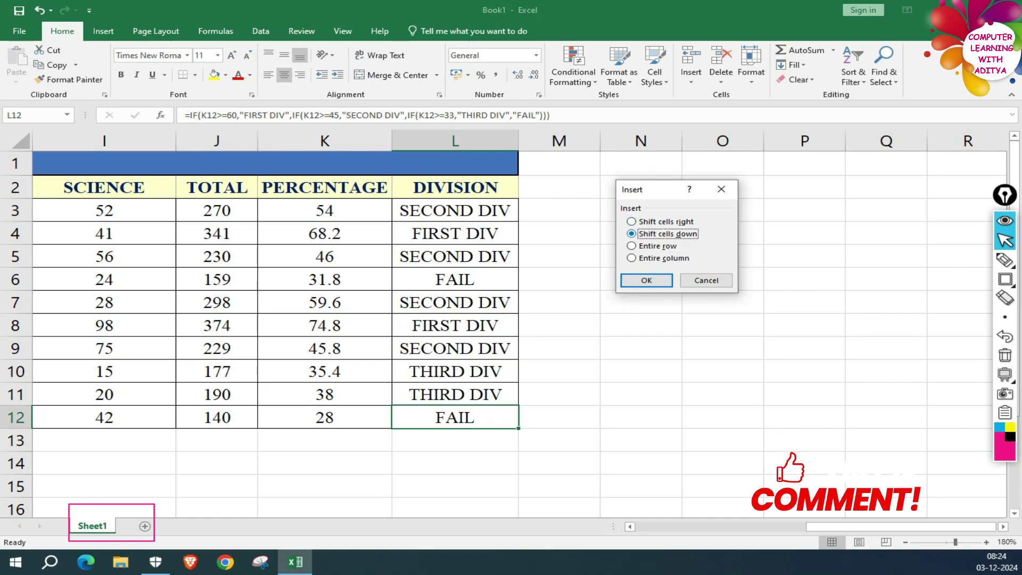
{"action": "key", "text": "Up"}
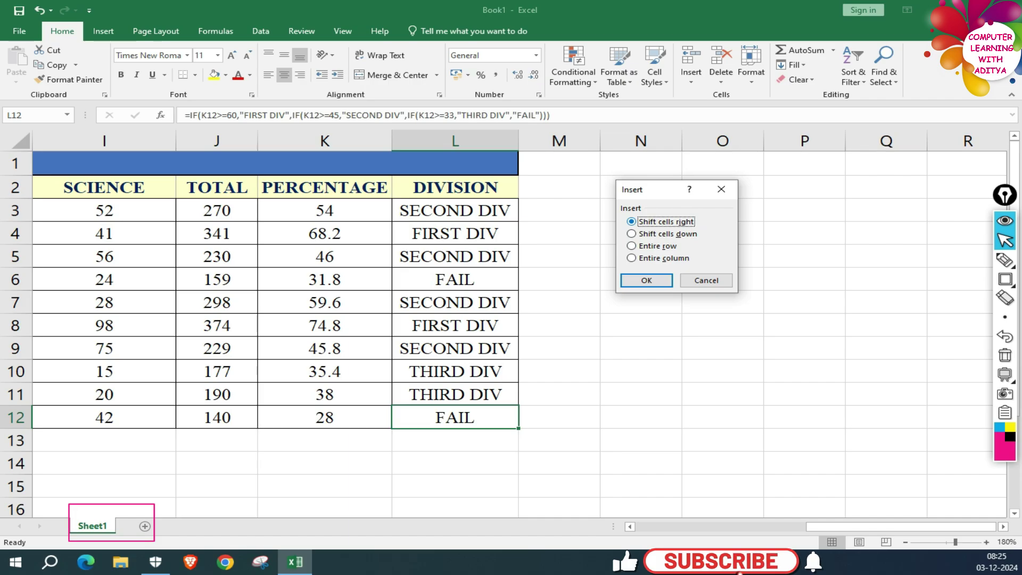
{"action": "key", "text": "Return"}
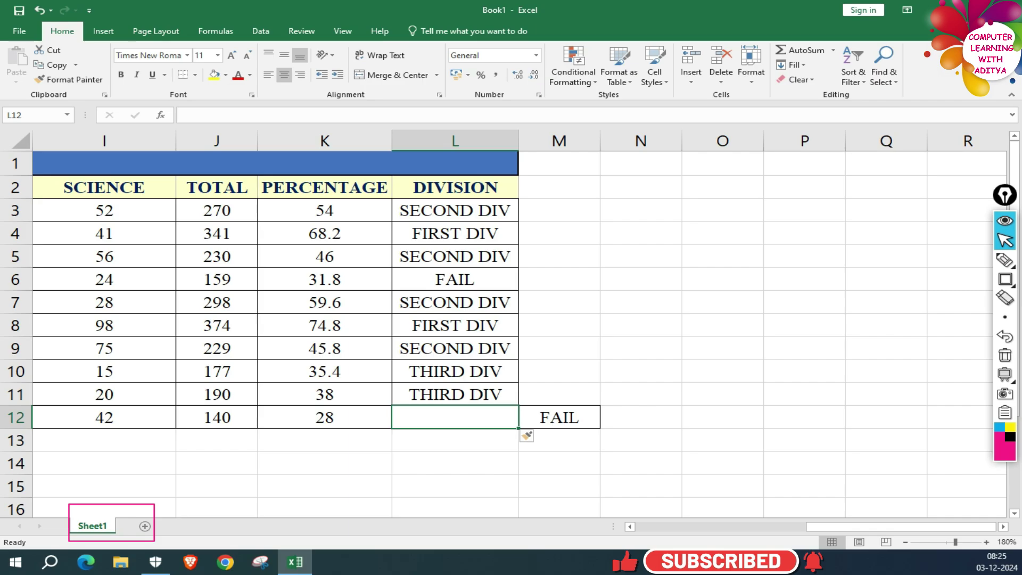
{"action": "key", "text": "ctrl+z"}
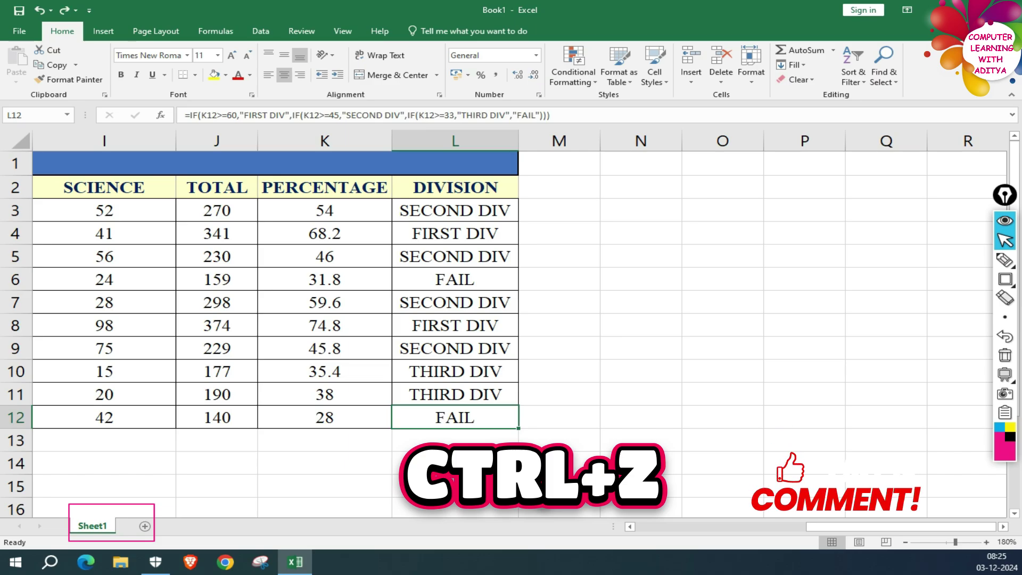
- Insert a blank cell at L12 with the Shift cells down option, and undo the insertion
{"action": "left_click", "coordinate": [691, 79]}
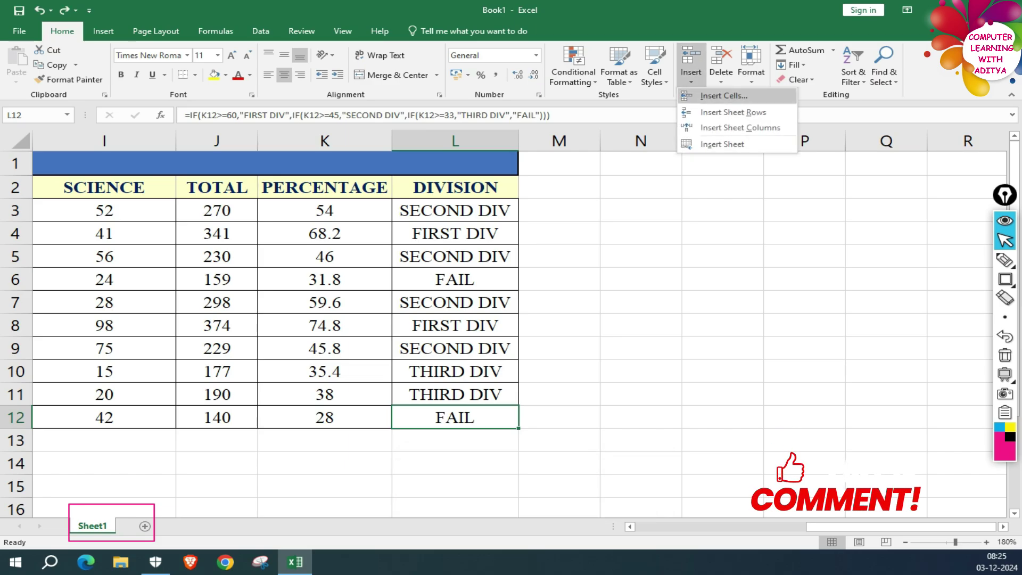
{"action": "left_click", "coordinate": [724, 96]}
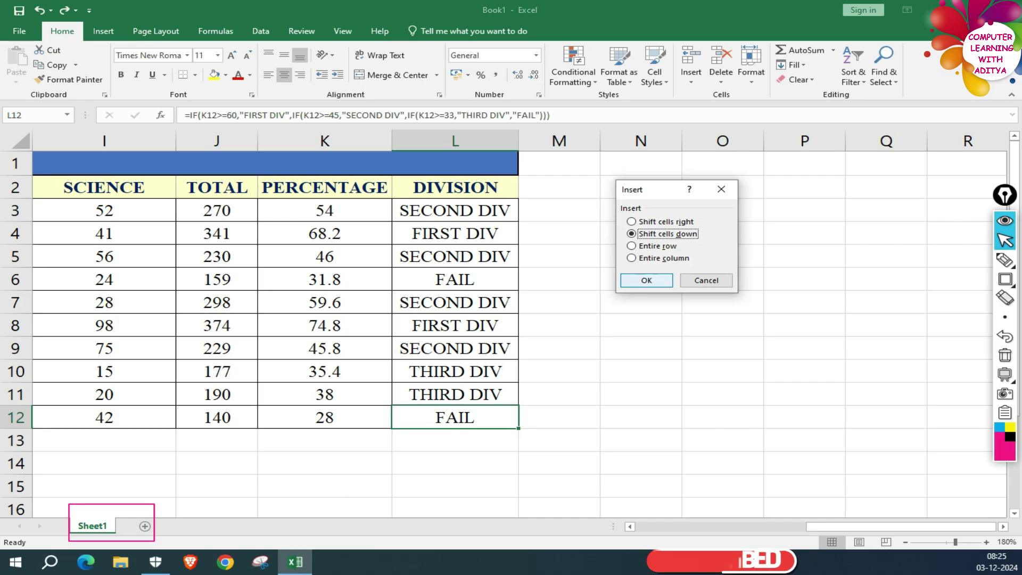
{"action": "key", "text": "Tab"}
{"action": "key", "text": "Return"}
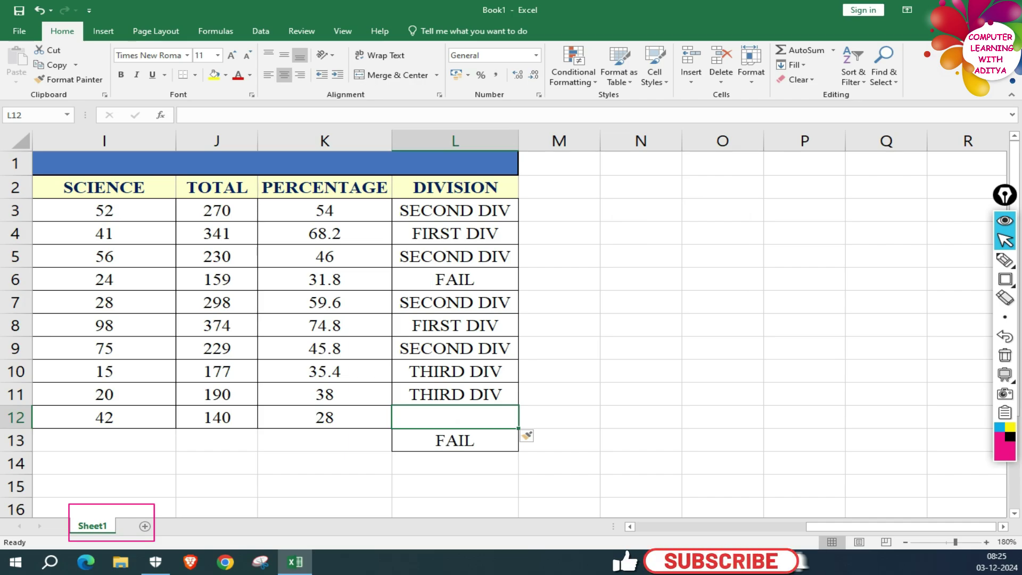
{"action": "key", "text": "ctrl+z"}
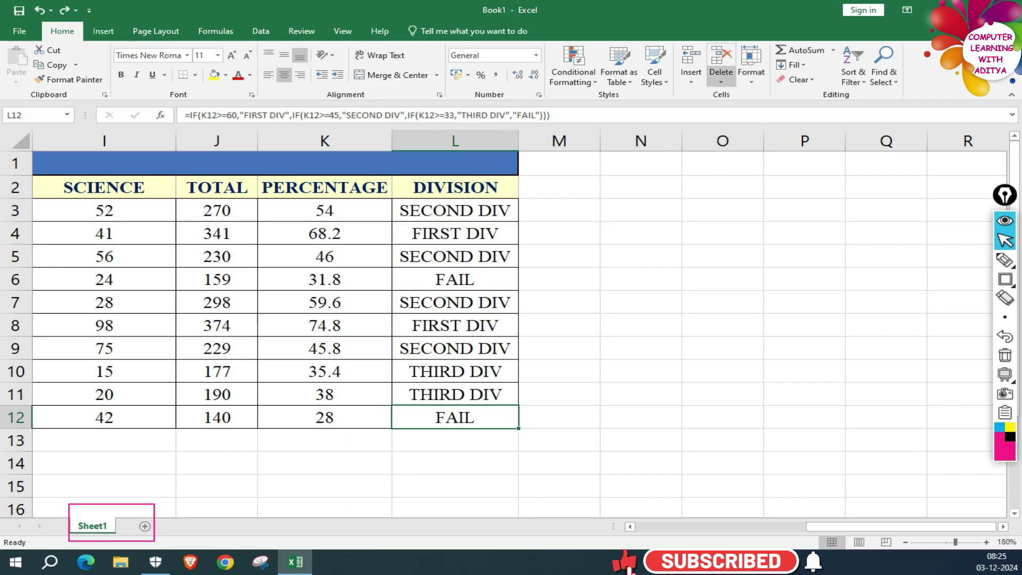
{"action": "left_click", "coordinate": [691, 77]}
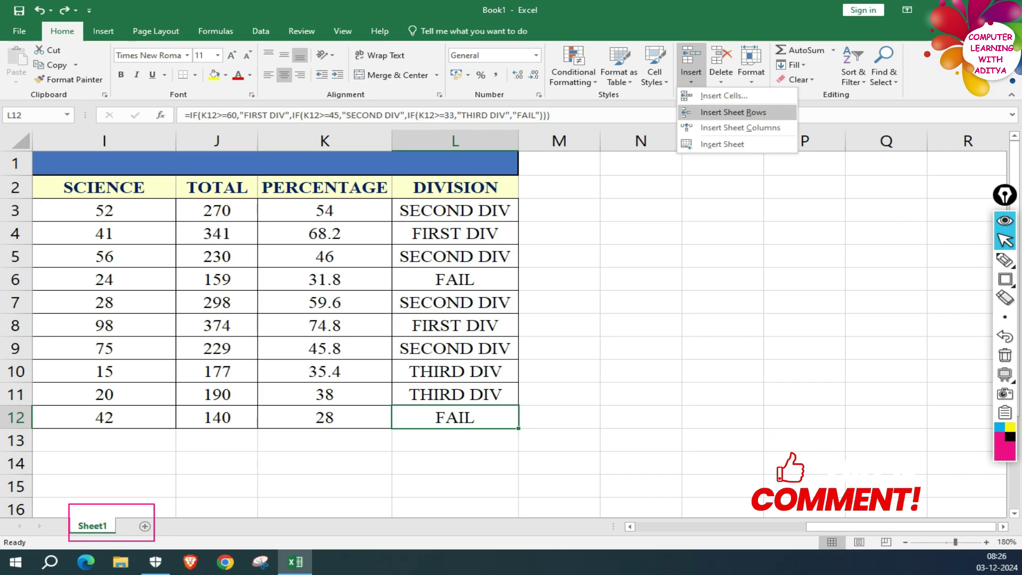
{"action": "key", "text": "Escape"}
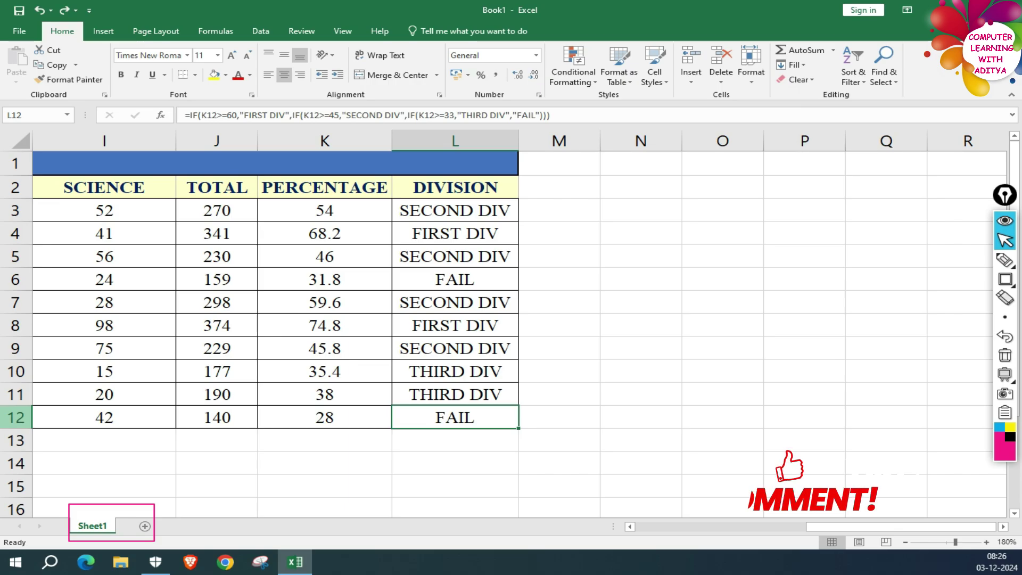
{"action": "left_click", "coordinate": [16, 417]}
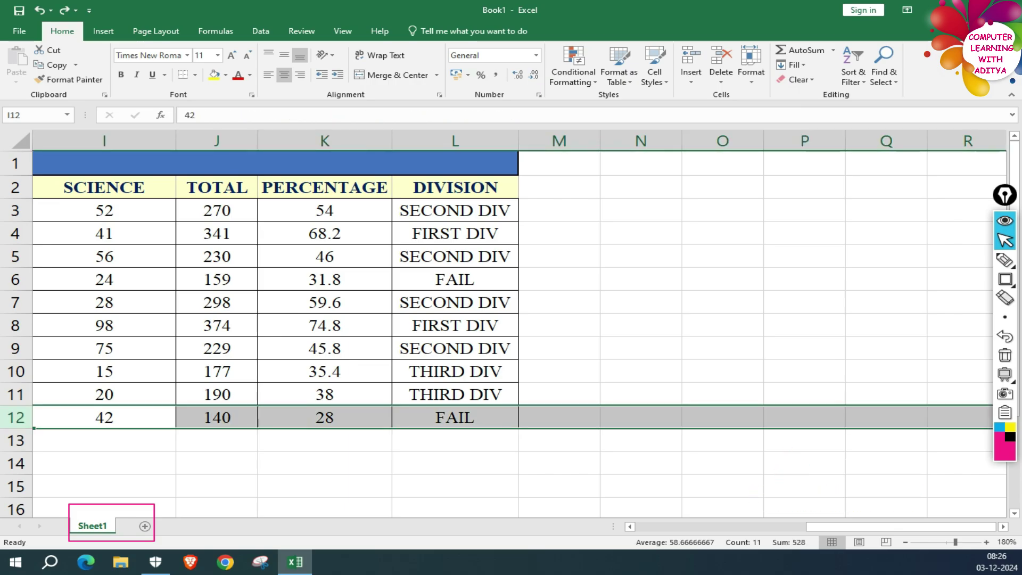
{"action": "left_click", "coordinate": [454, 463]}
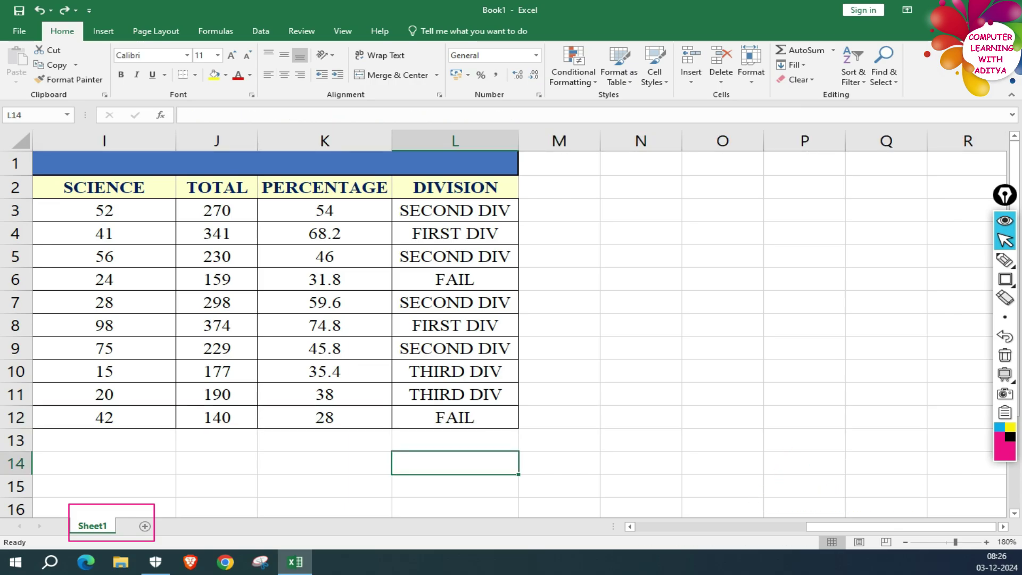
- Insert a blank sheet row above the last student record in row 12 and highlight the inserted row
{"action": "left_click", "coordinate": [16, 233]}
{"action": "left_click", "coordinate": [16, 256]}
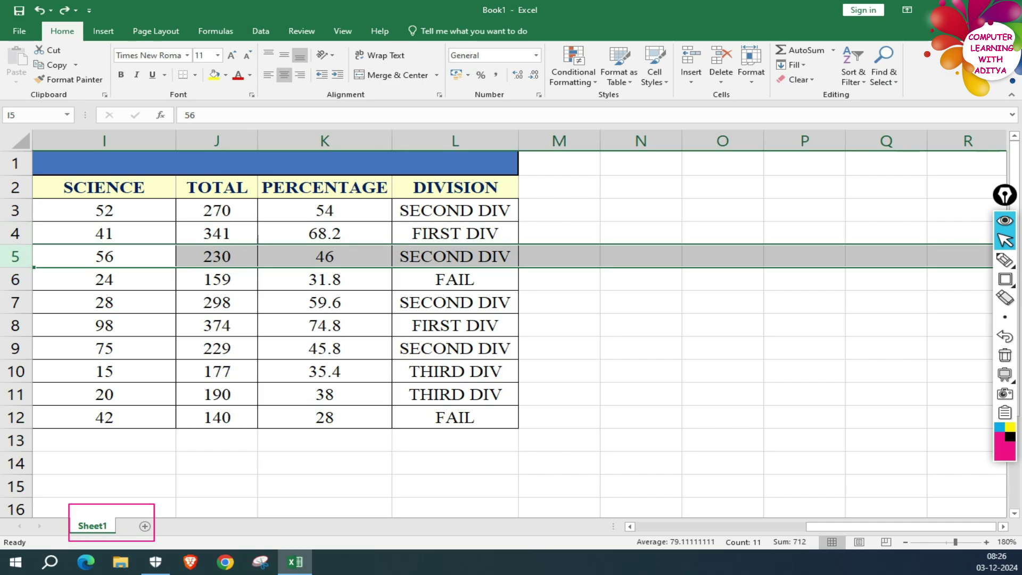
{"action": "left_click", "coordinate": [16, 279]}
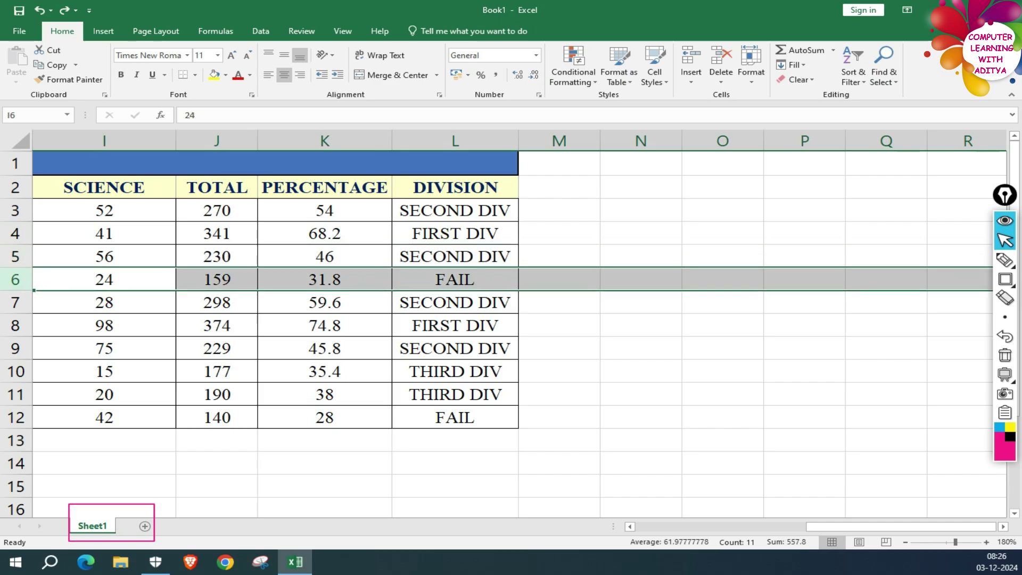
{"action": "scroll", "coordinate": [520, 330], "scroll_direction": "left", "scroll_amount": 6}
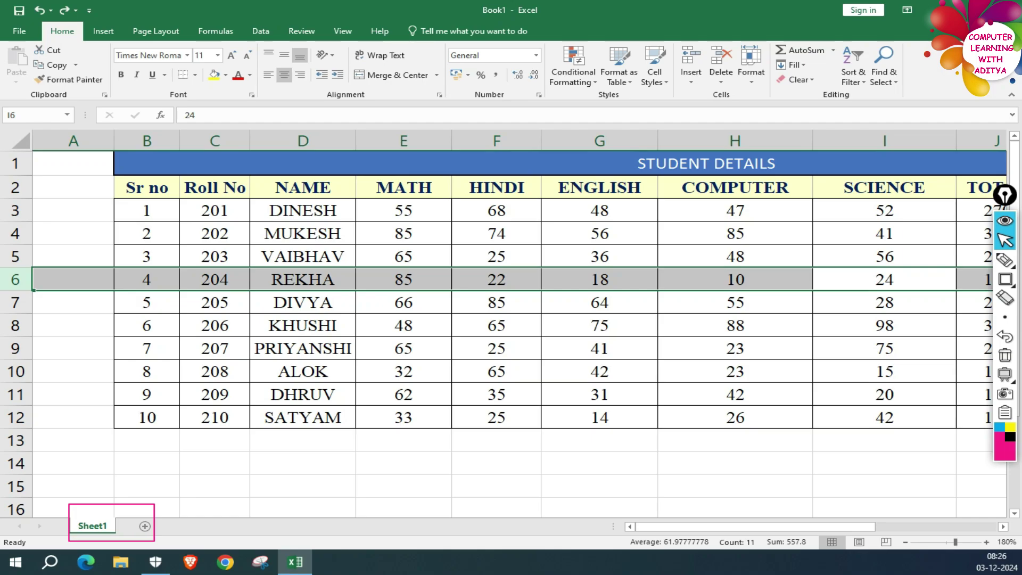
{"action": "left_click", "coordinate": [16, 417]}
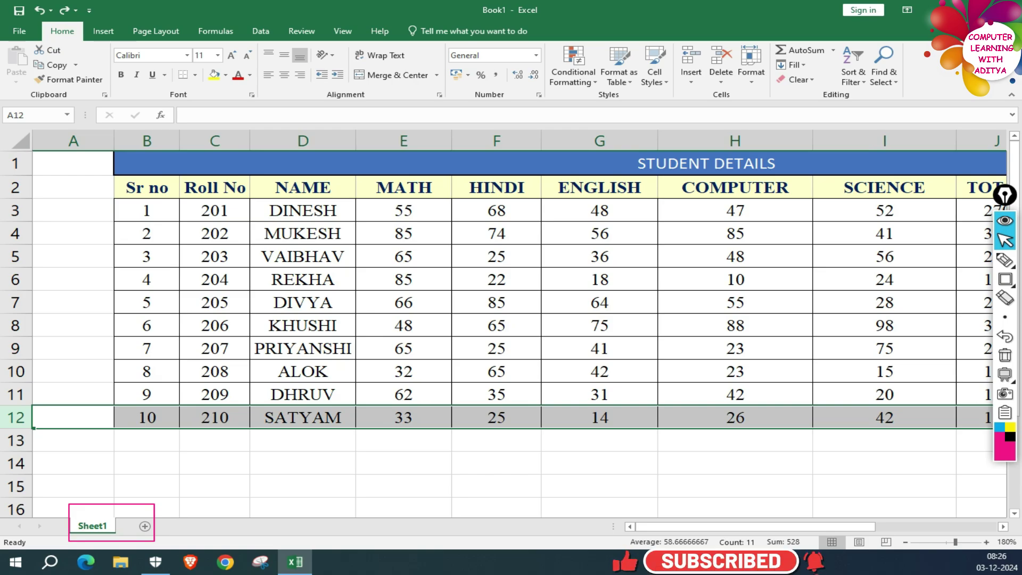
{"action": "left_click", "coordinate": [404, 463]}
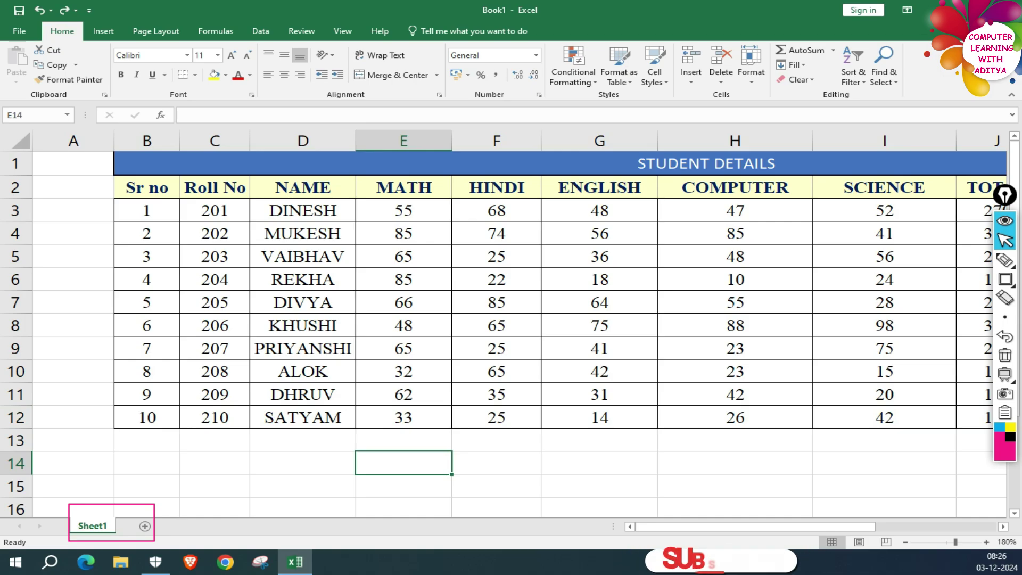
{"action": "left_click", "coordinate": [302, 417]}
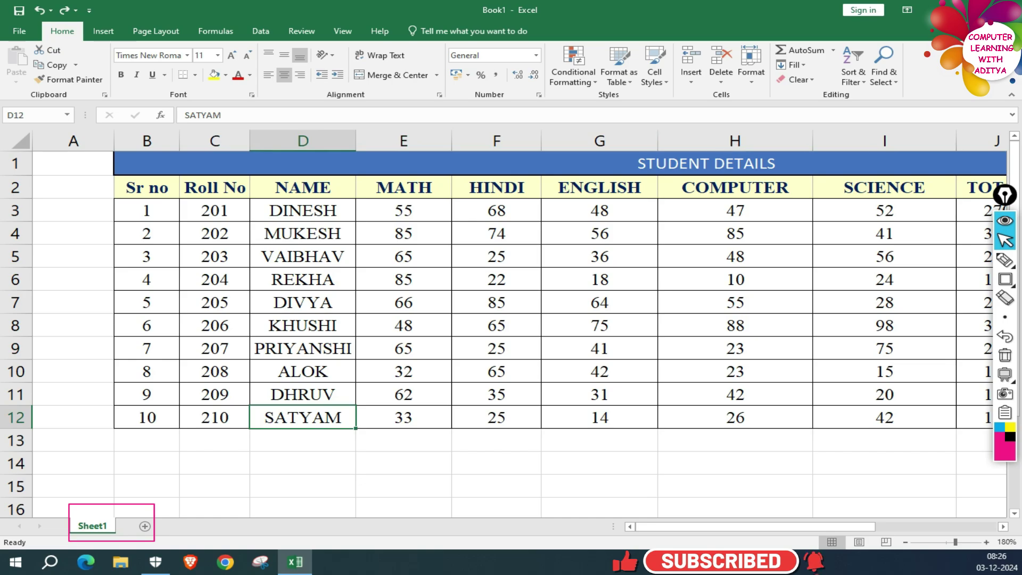
{"action": "left_click", "coordinate": [691, 74]}
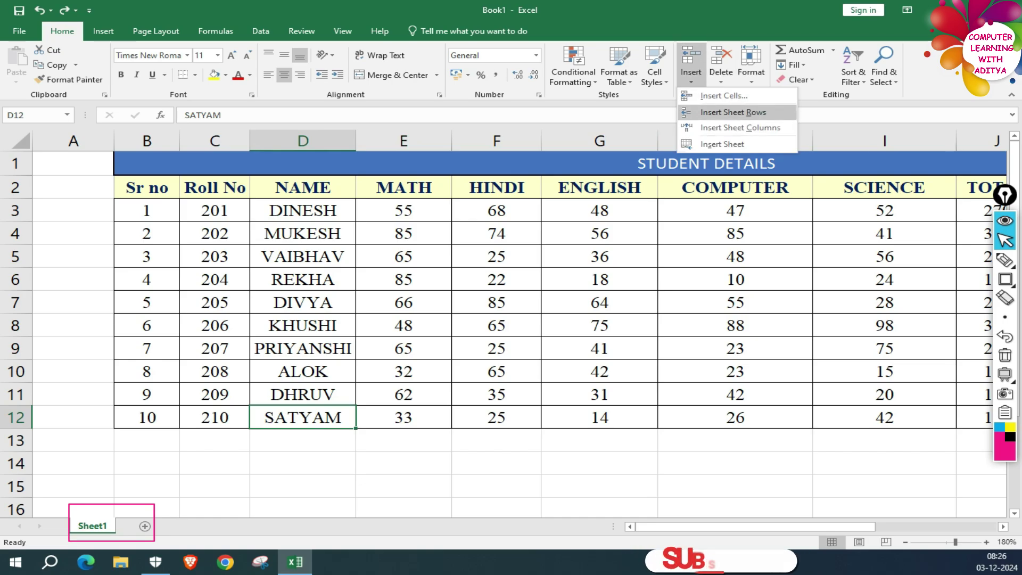
{"action": "key", "text": "Return"}
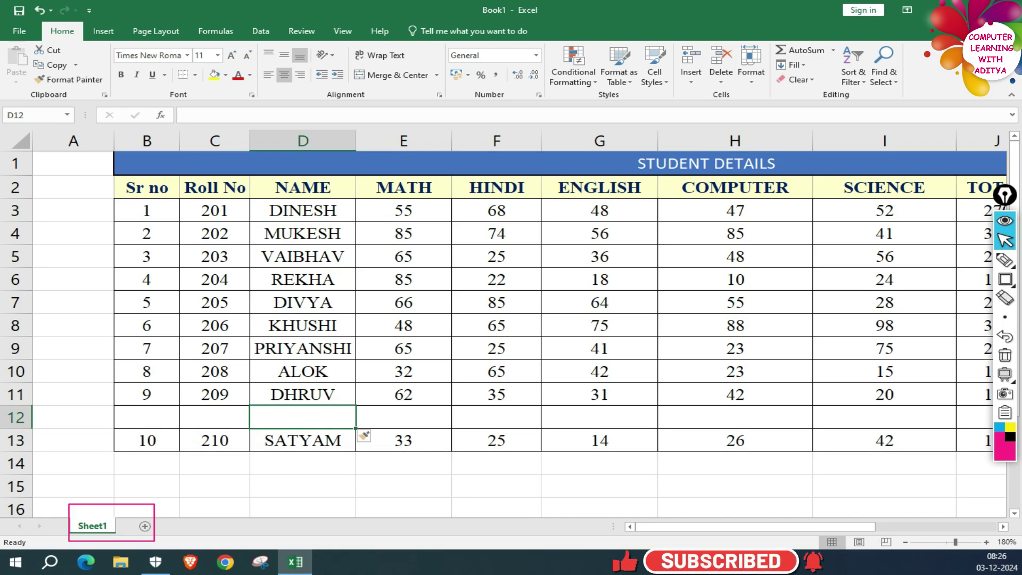
{"action": "left_click", "coordinate": [16, 417]}
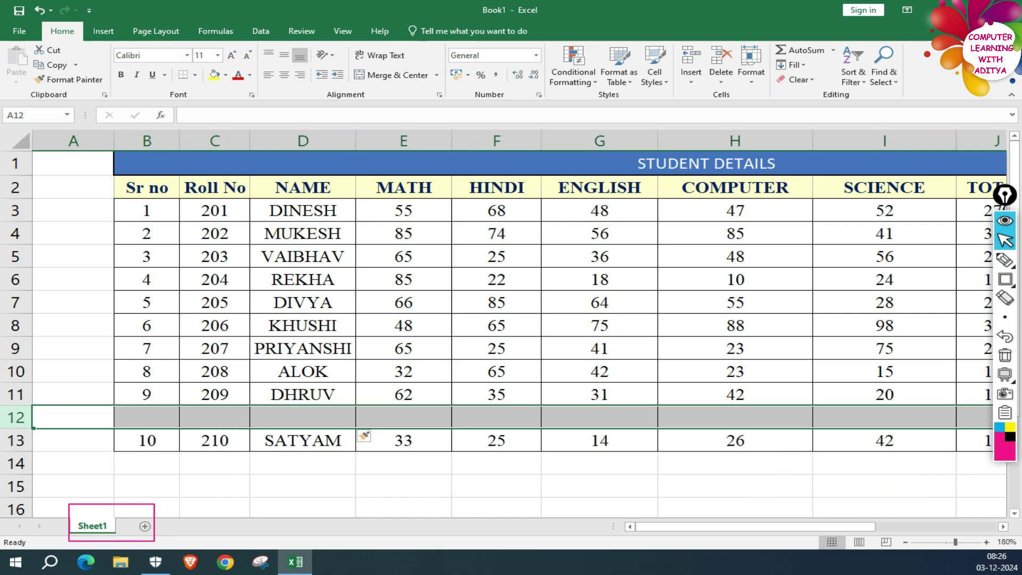
{"action": "scroll", "coordinate": [519, 344], "scroll_direction": "right", "scroll_amount": 3}
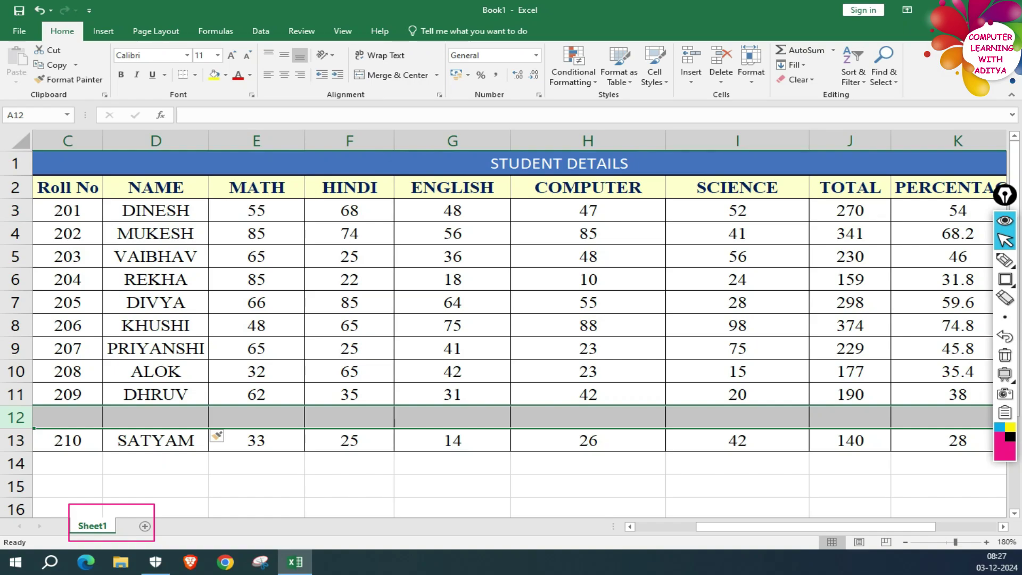
- Examine the subject columns F to I and run through the cells of the ENGLISH column G
{"action": "left_click", "coordinate": [737, 140]}
{"action": "left_click", "coordinate": [588, 141]}
{"action": "left_click", "coordinate": [453, 140]}
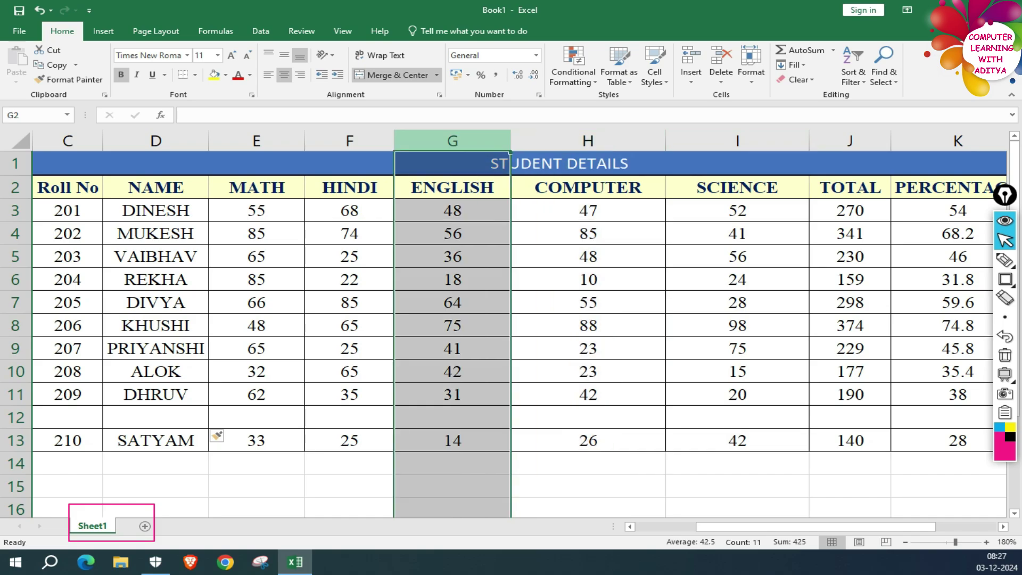
{"action": "left_click", "coordinate": [349, 140]}
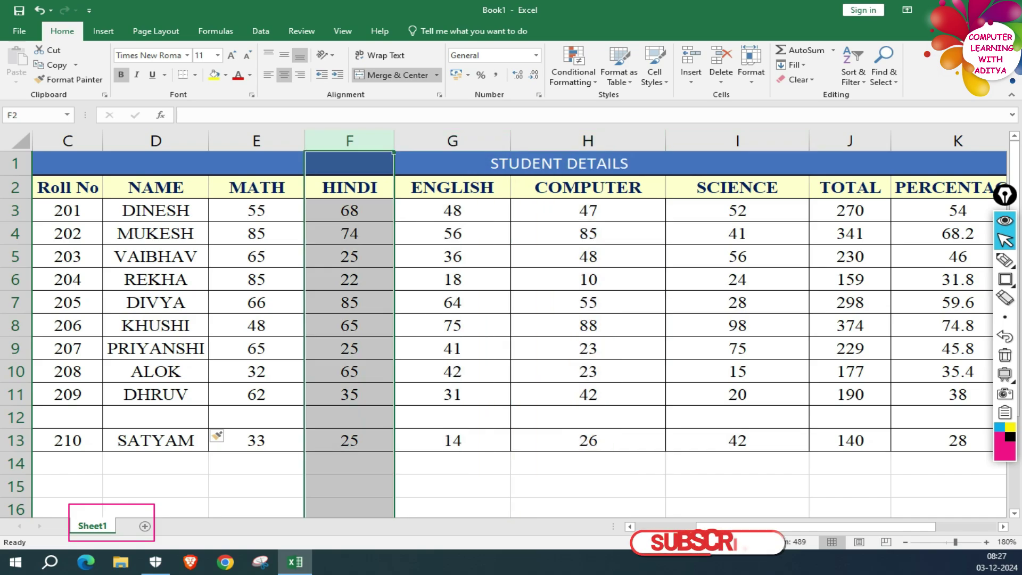
{"action": "left_click", "coordinate": [453, 141]}
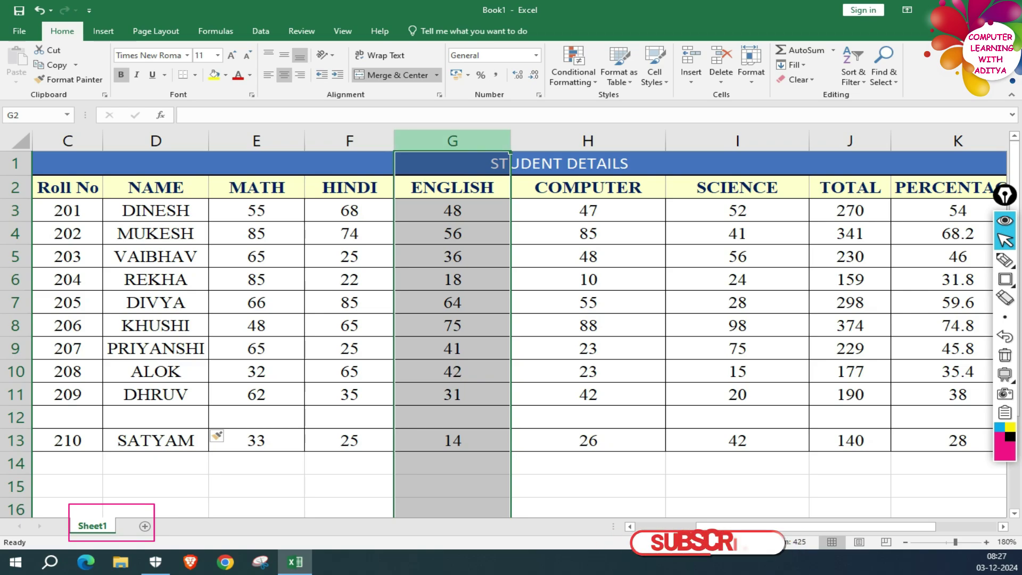
{"action": "left_click", "coordinate": [453, 279]}
{"action": "left_click", "coordinate": [453, 187]}
{"action": "key", "text": "Down"}
{"action": "key", "text": "Down"}
{"action": "key", "text": "Down"}
{"action": "key", "text": "Down"}
{"action": "key", "text": "Down"}
{"action": "key", "text": "Down"}
{"action": "key", "text": "Down"}
{"action": "key", "text": "Down"}
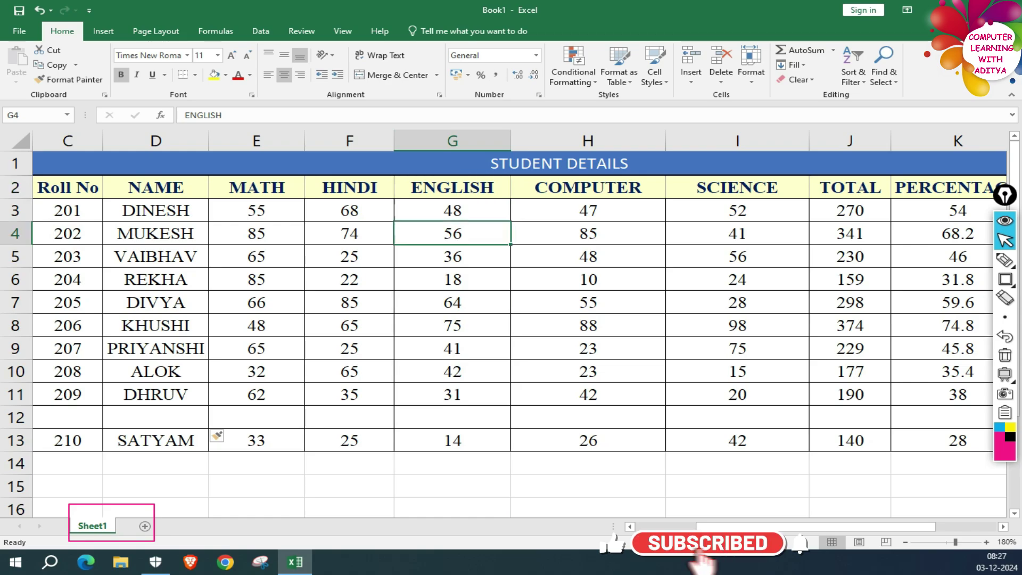
{"action": "key", "text": "Up"}
{"action": "key", "text": "Up"}
{"action": "key", "text": "Up"}
{"action": "key", "text": "Up"}
{"action": "key", "text": "Up"}
{"action": "key", "text": "Up"}
{"action": "key", "text": "Up"}
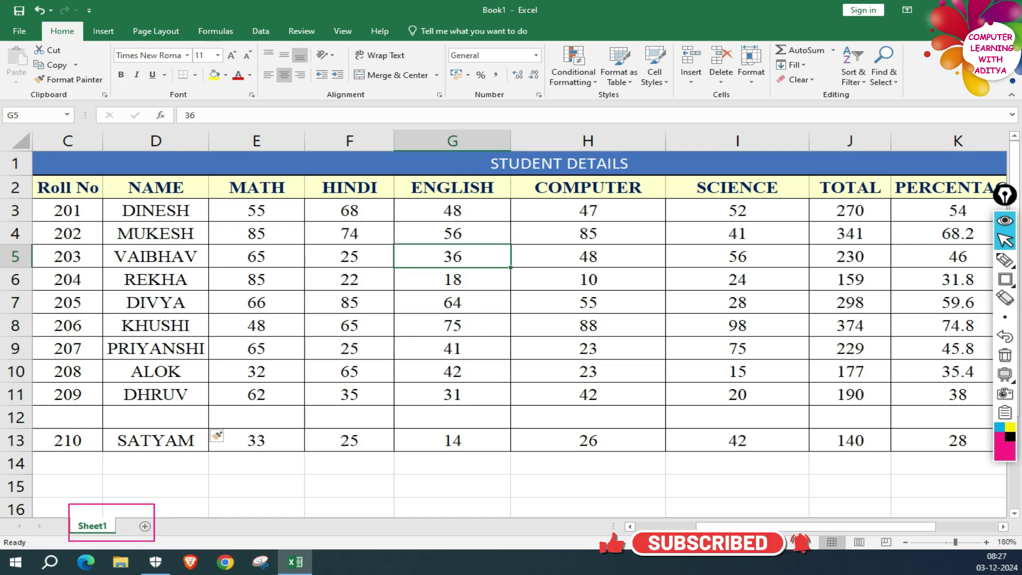
- Insert a blank sheet column before the ENGLISH column at cell G2
{"action": "key", "text": "Up"}
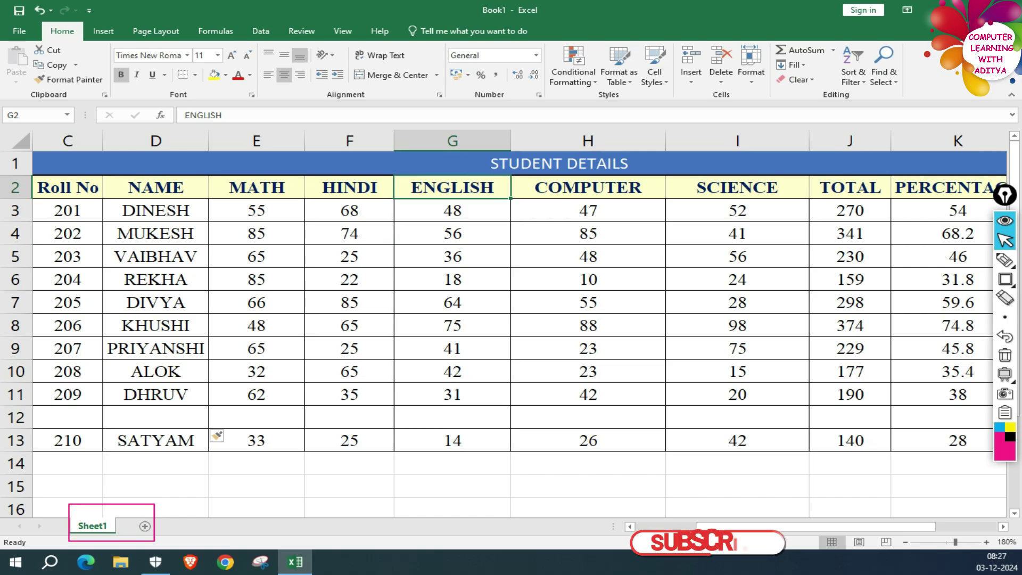
{"action": "left_click", "coordinate": [690, 72]}
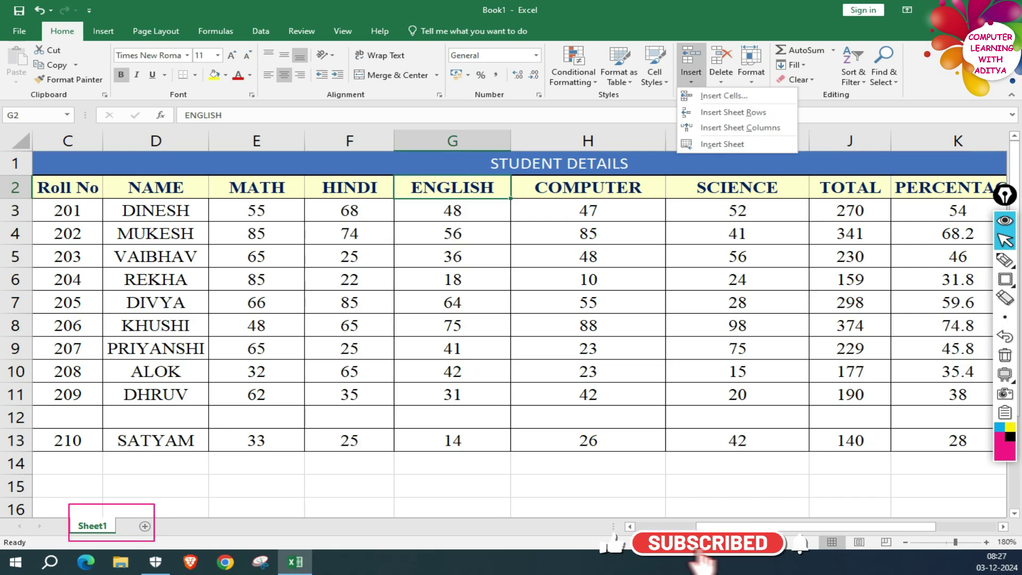
{"action": "key", "text": "Up"}
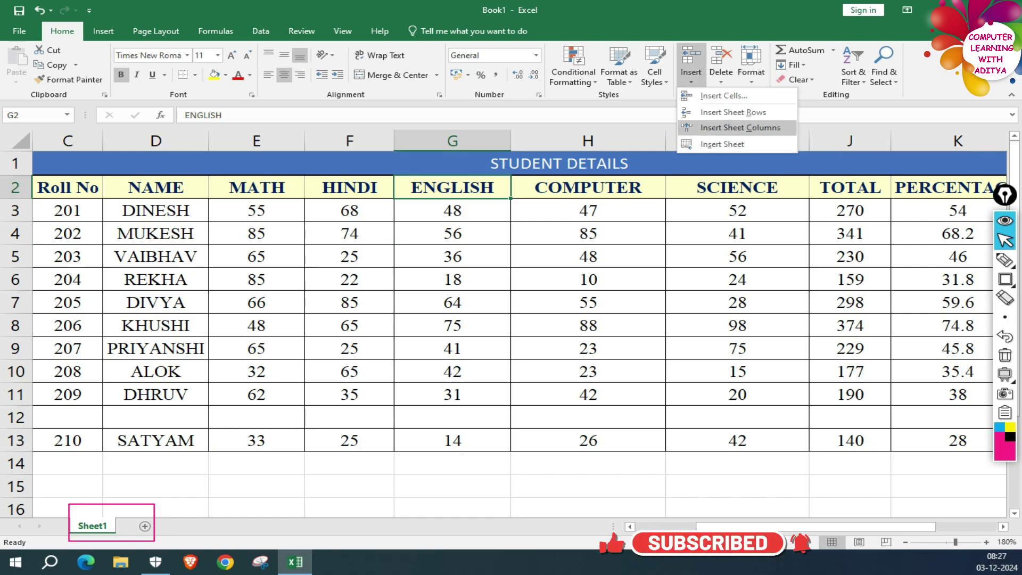
{"action": "key", "text": "Return"}
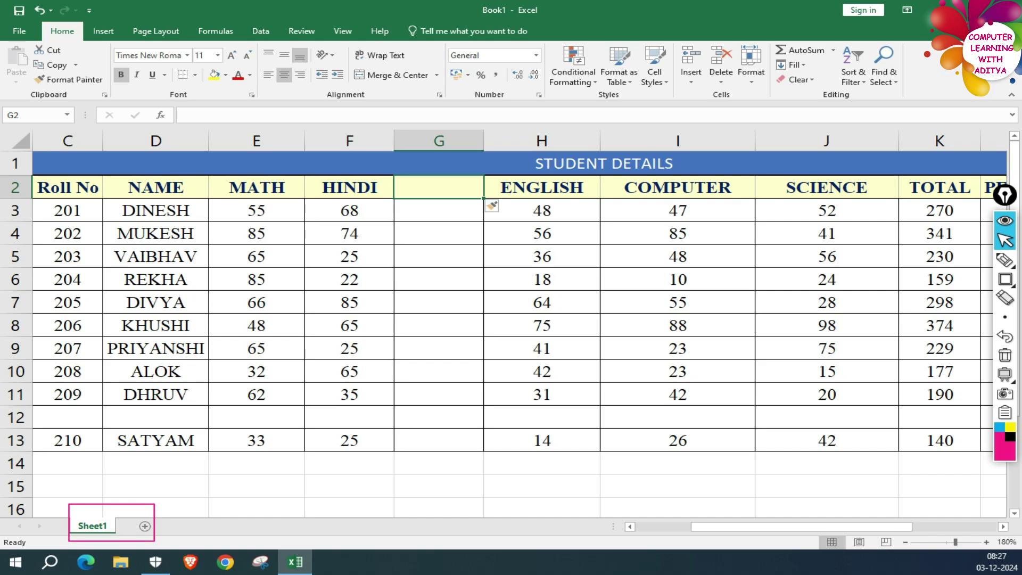
- Insert a blank sheet row above the record in row 11, and highlight the shifted record and the inserted cells C11 to K11
{"action": "left_click", "coordinate": [155, 394]}
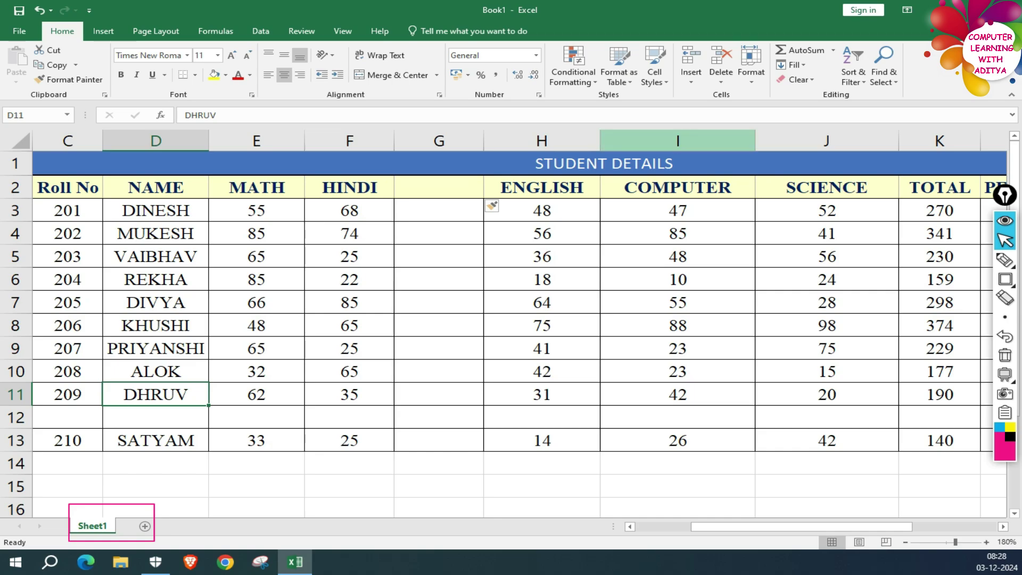
{"action": "left_click", "coordinate": [691, 75]}
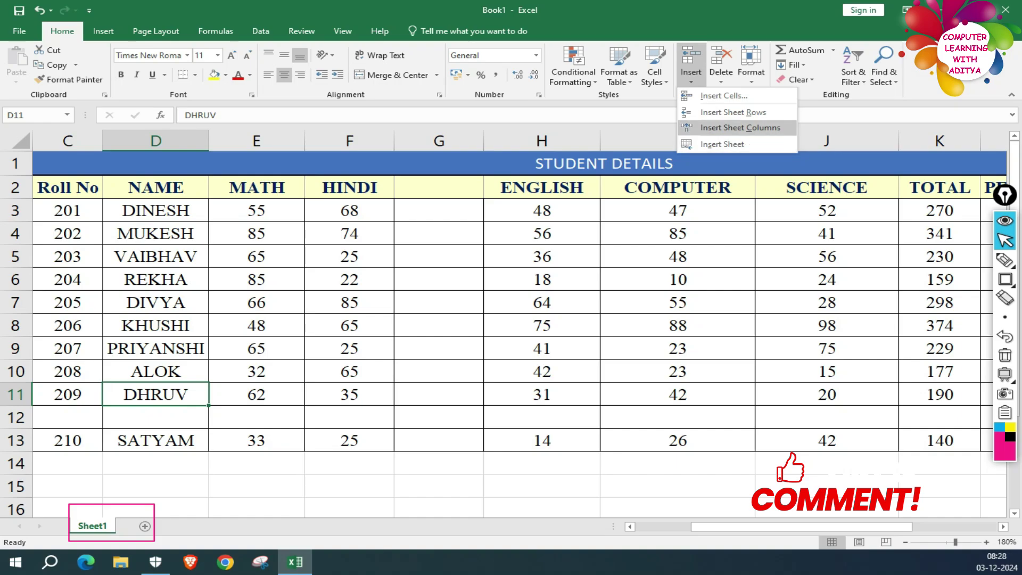
{"action": "left_click", "coordinate": [733, 112]}
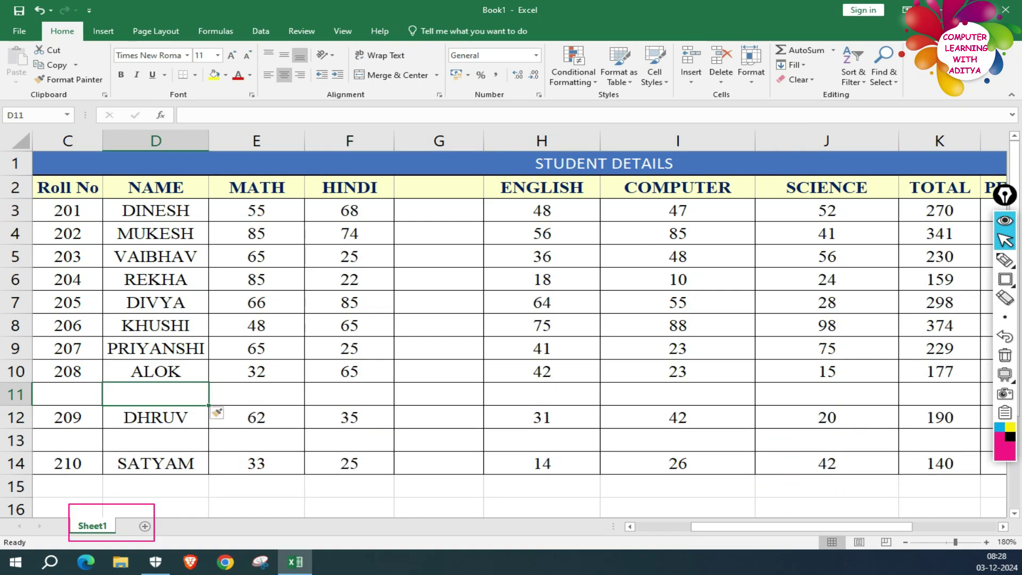
{"action": "left_click", "coordinate": [16, 418]}
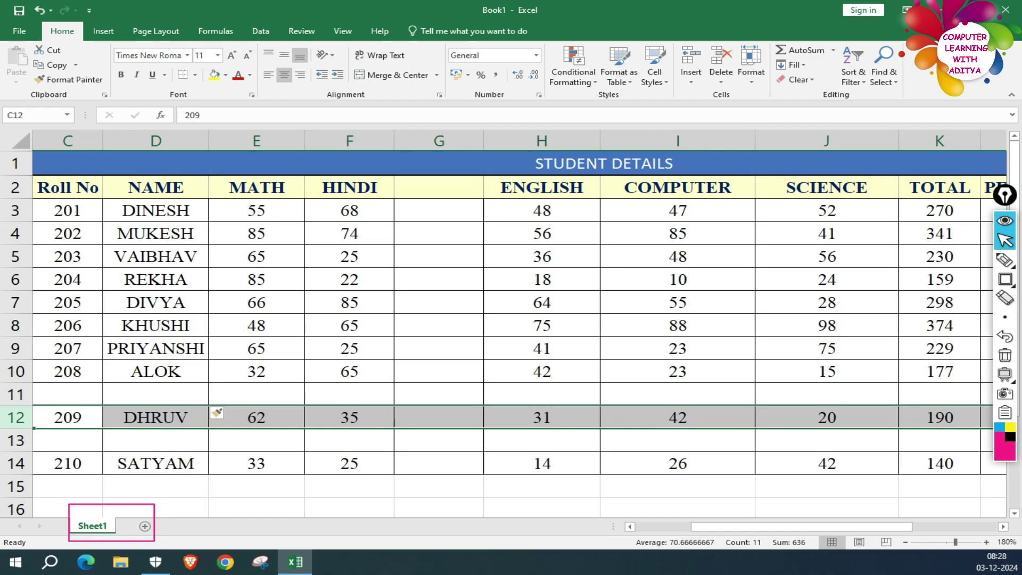
{"action": "left_click_drag", "start_coordinate": [68, 394], "coordinate": [940, 393]}
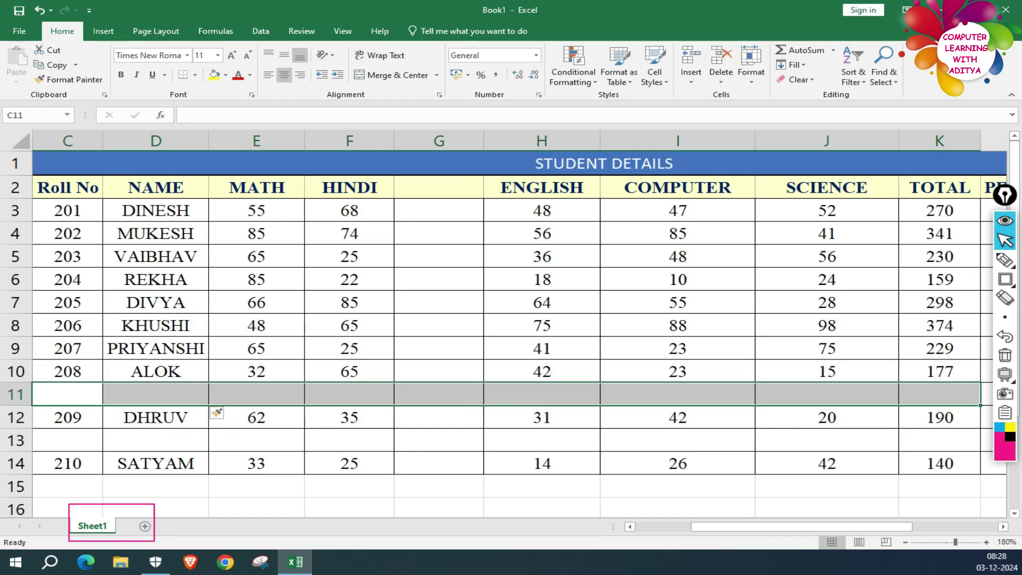
- Insert a blank sheet column before the COMPUTER column at cell I2
{"action": "left_click", "coordinate": [677, 141]}
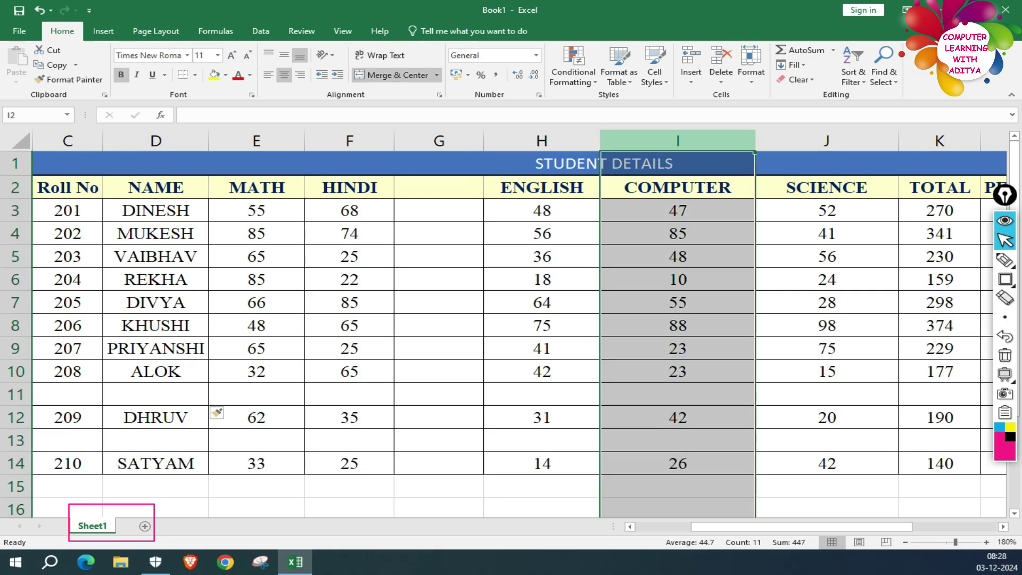
{"action": "left_click", "coordinate": [678, 256]}
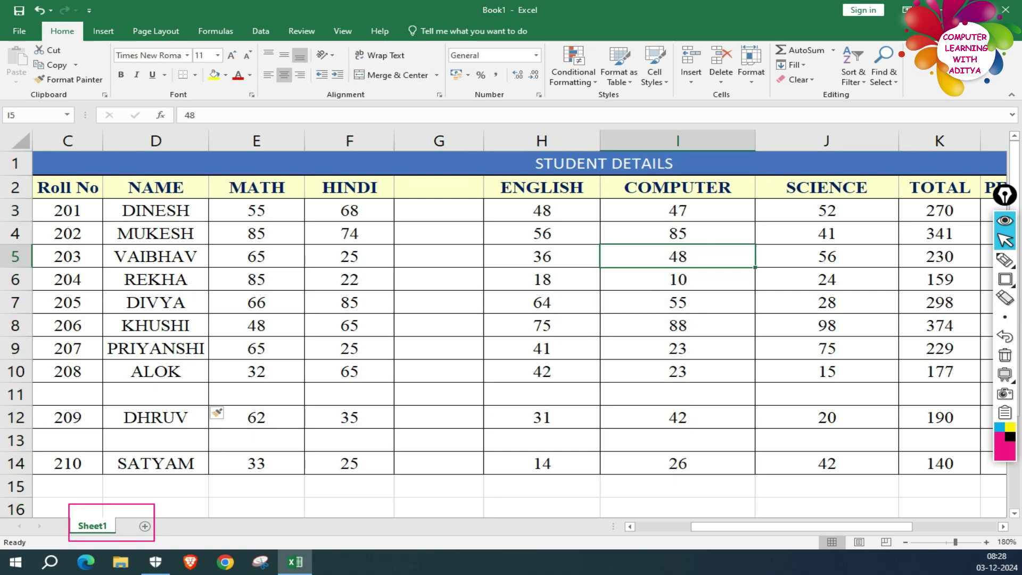
{"action": "left_click", "coordinate": [677, 187]}
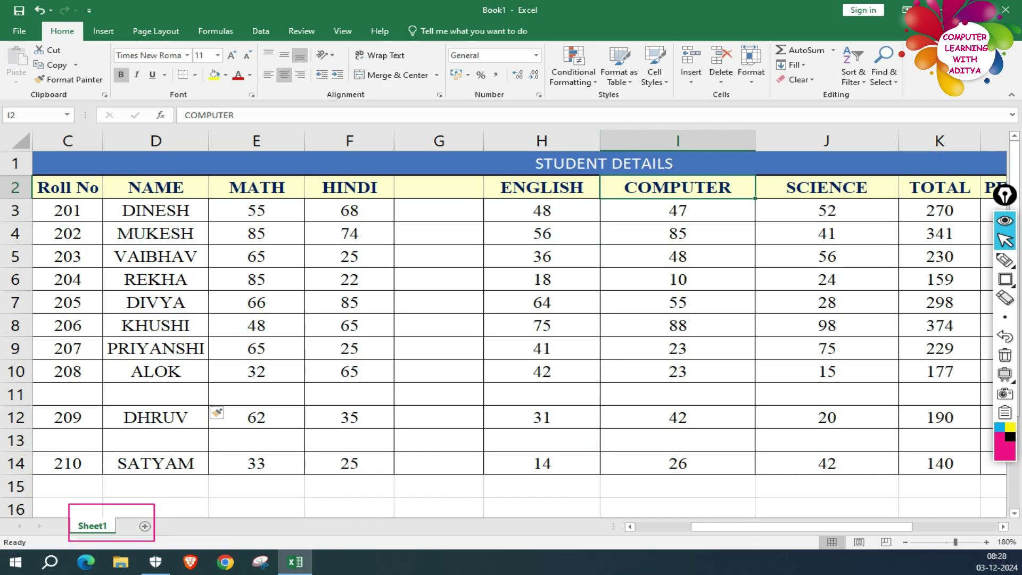
{"action": "left_click", "coordinate": [691, 75]}
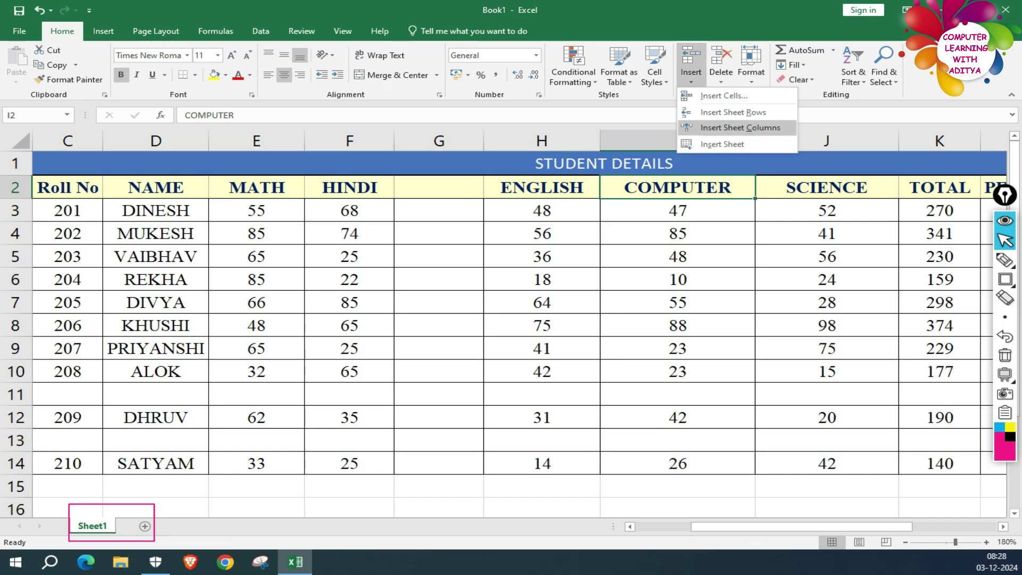
{"action": "left_click", "coordinate": [740, 127]}
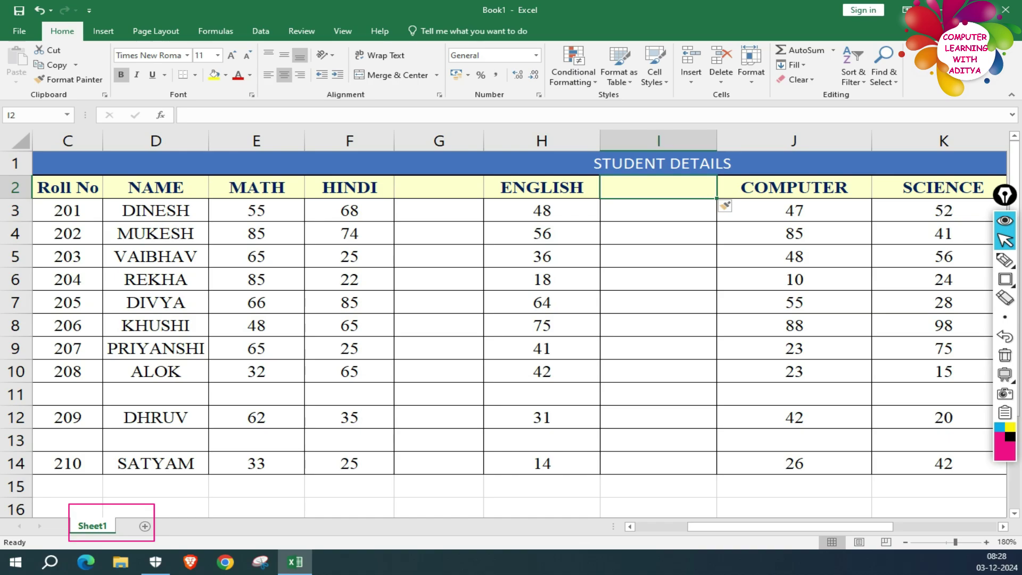
- Insert another blank sheet column at cell G2, between the HINDI and ENGLISH columns
{"action": "left_click", "coordinate": [349, 187]}
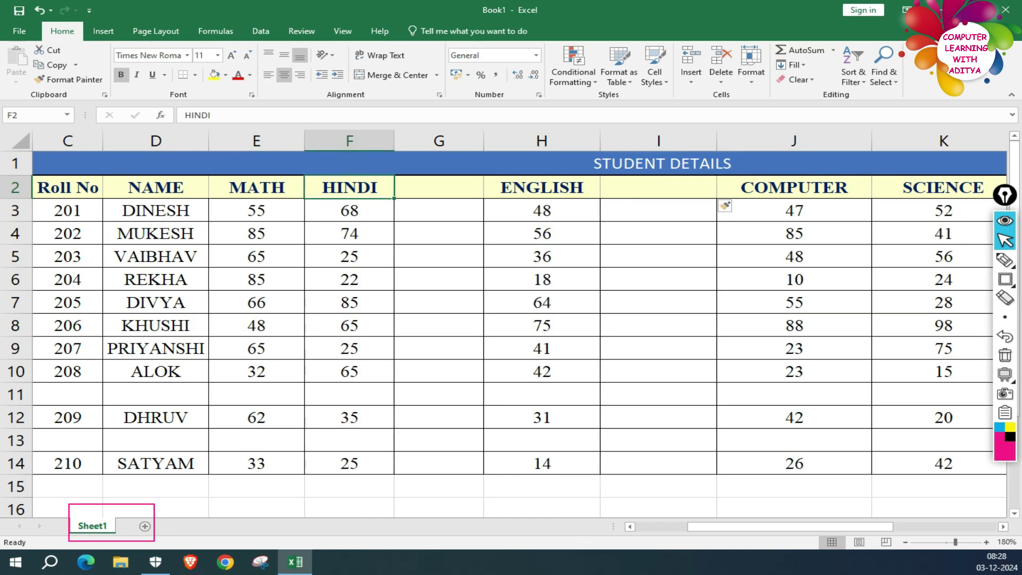
{"action": "left_click", "coordinate": [439, 187]}
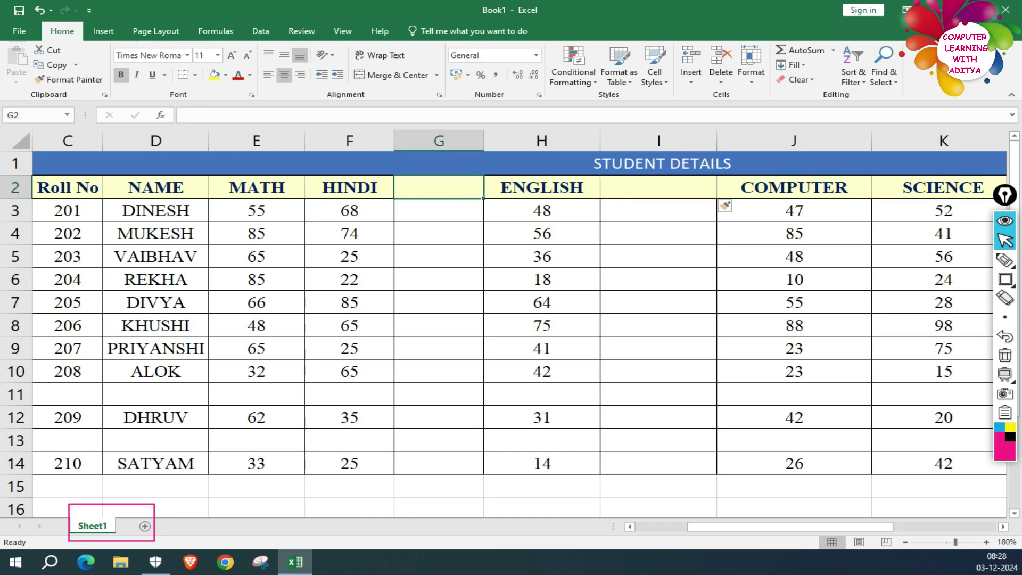
{"action": "left_click", "coordinate": [691, 67]}
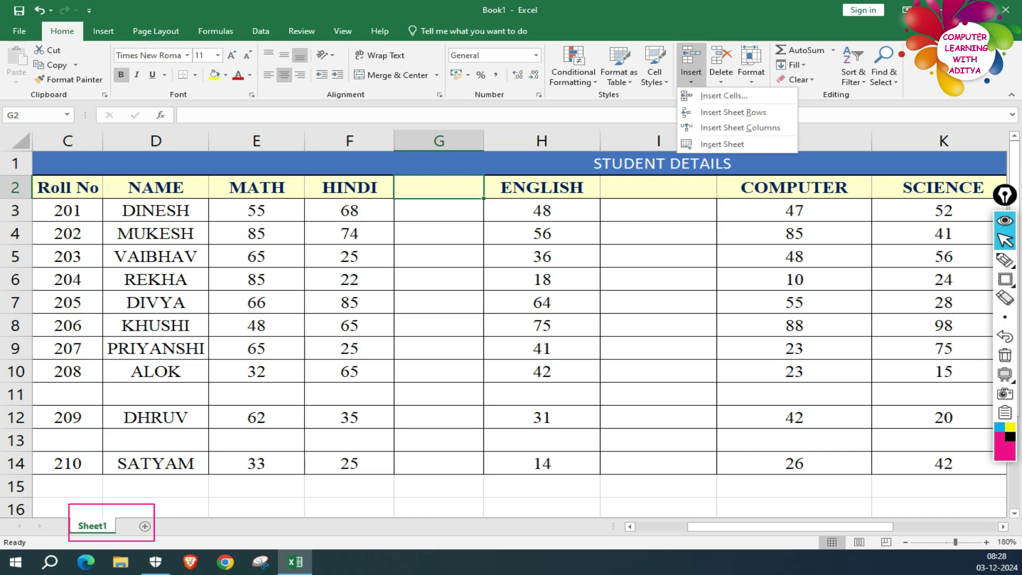
{"action": "key", "text": "Return"}
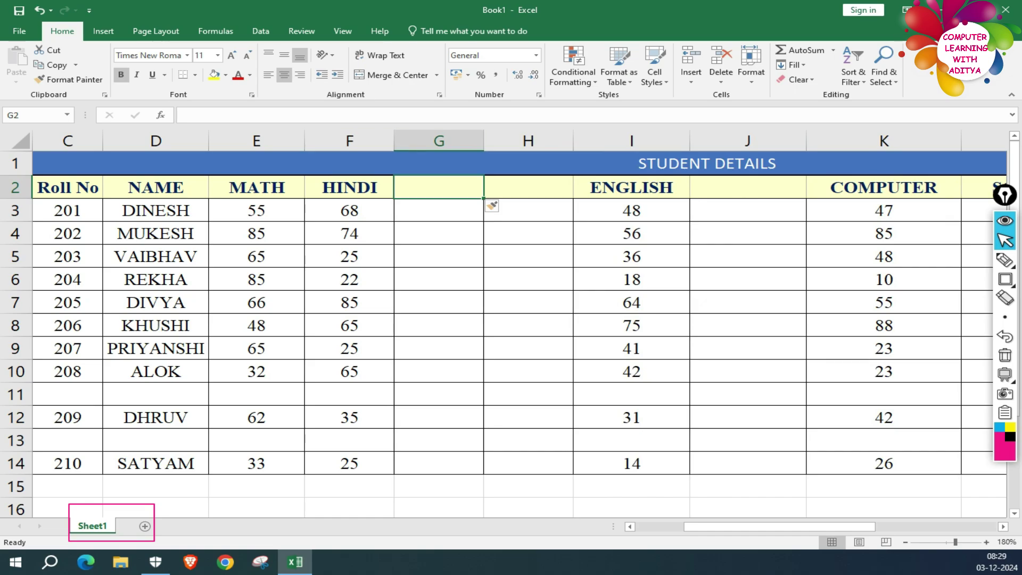
{"action": "left_click", "coordinate": [16, 416]}
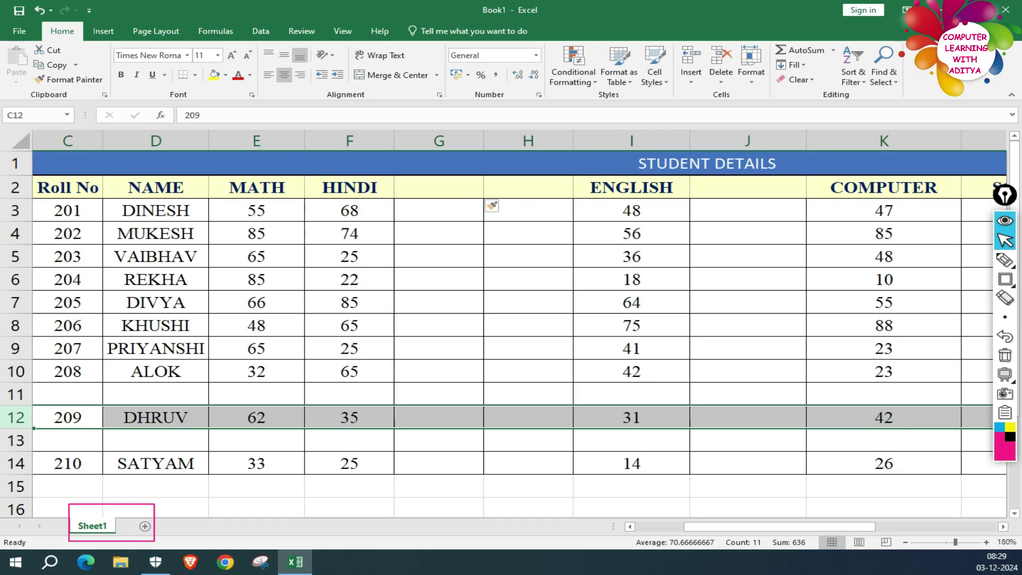
{"action": "key", "text": "ctrl+z"}
{"action": "left_click", "coordinate": [691, 79]}
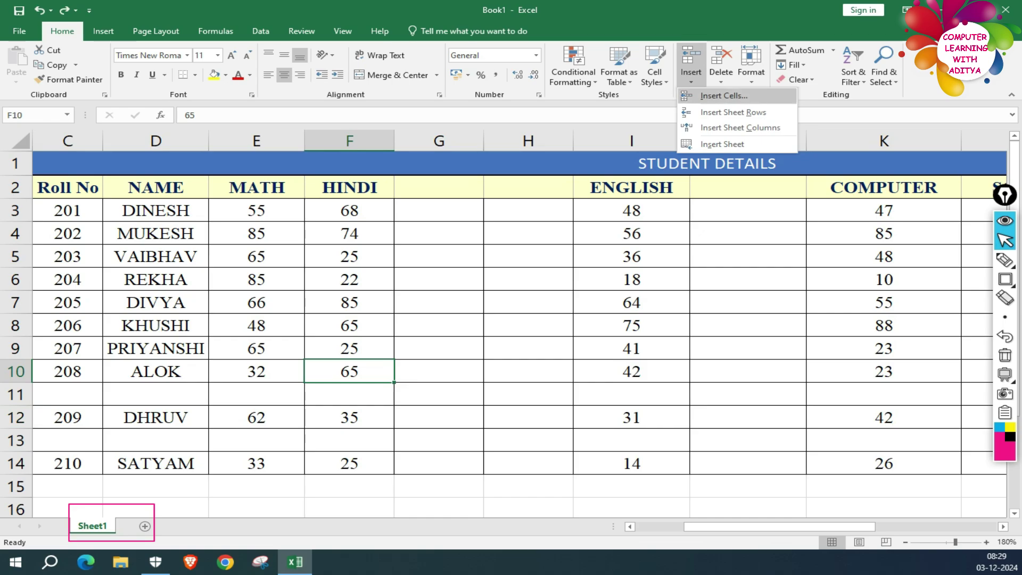
{"action": "left_click", "coordinate": [724, 96]}
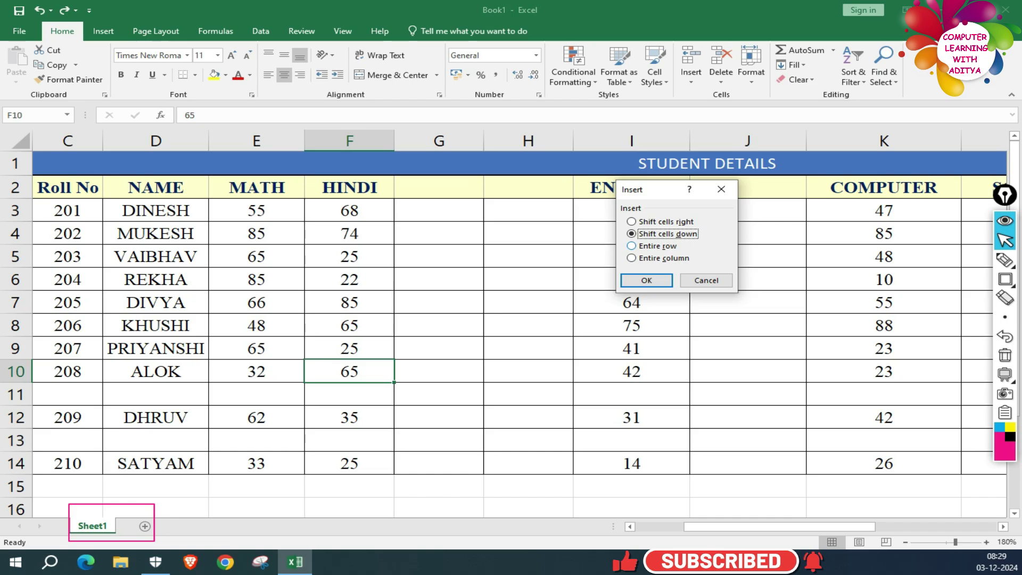
{"action": "left_click", "coordinate": [706, 280]}
{"action": "left_click", "coordinate": [691, 80]}
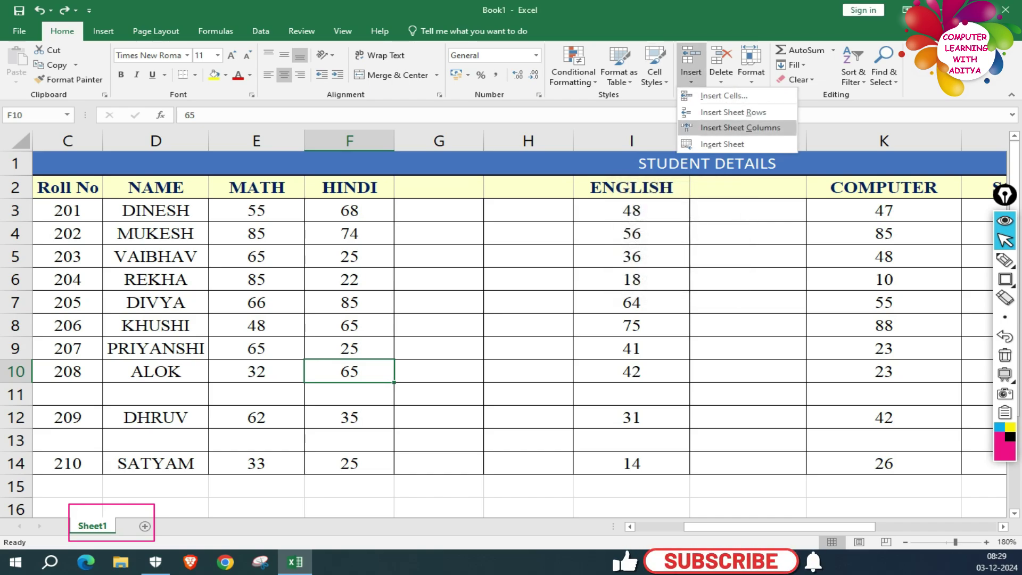
{"action": "left_click", "coordinate": [632, 188]}
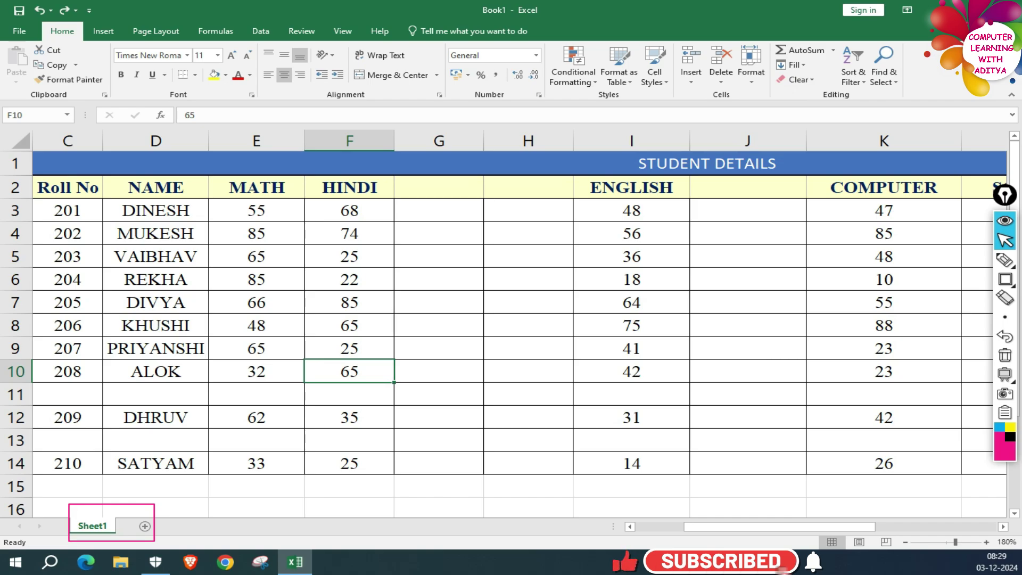
{"action": "left_click", "coordinate": [632, 188]}
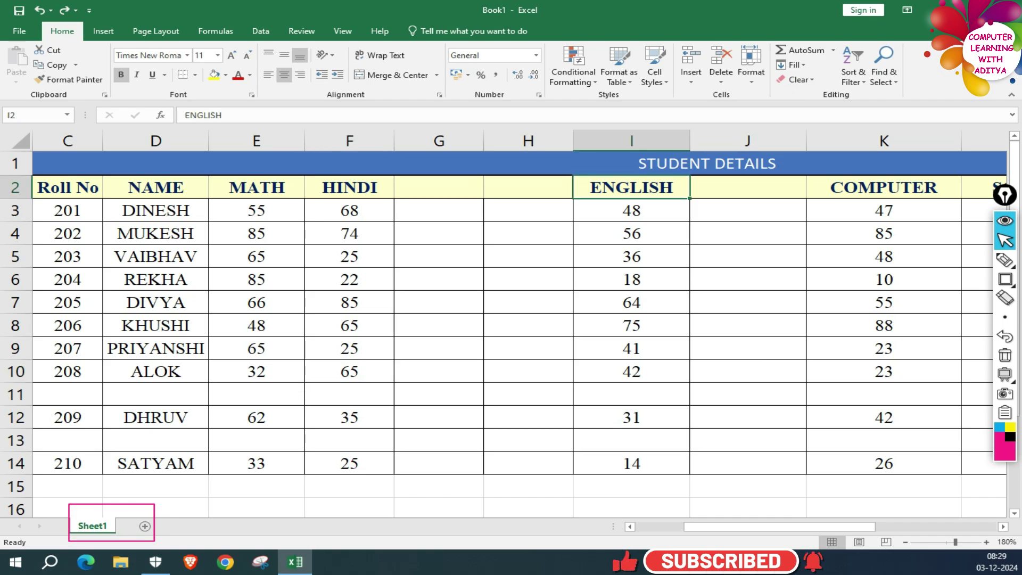
- Insert an entire column before the MATH column at cell E2, using the Insert Cells command with the Entire column option
{"action": "left_click", "coordinate": [257, 188]}
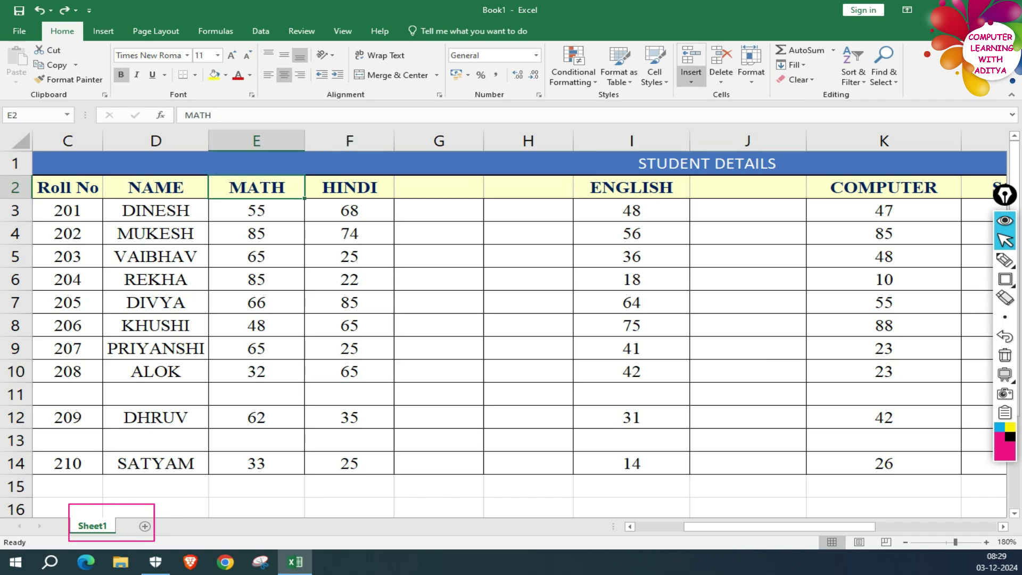
{"action": "left_click", "coordinate": [690, 80]}
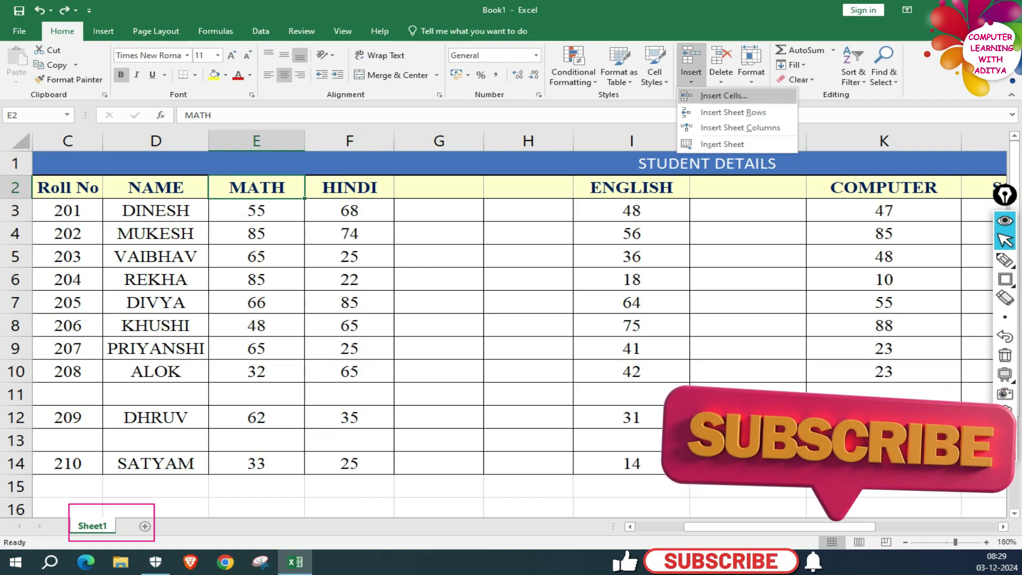
{"action": "left_click", "coordinate": [724, 95]}
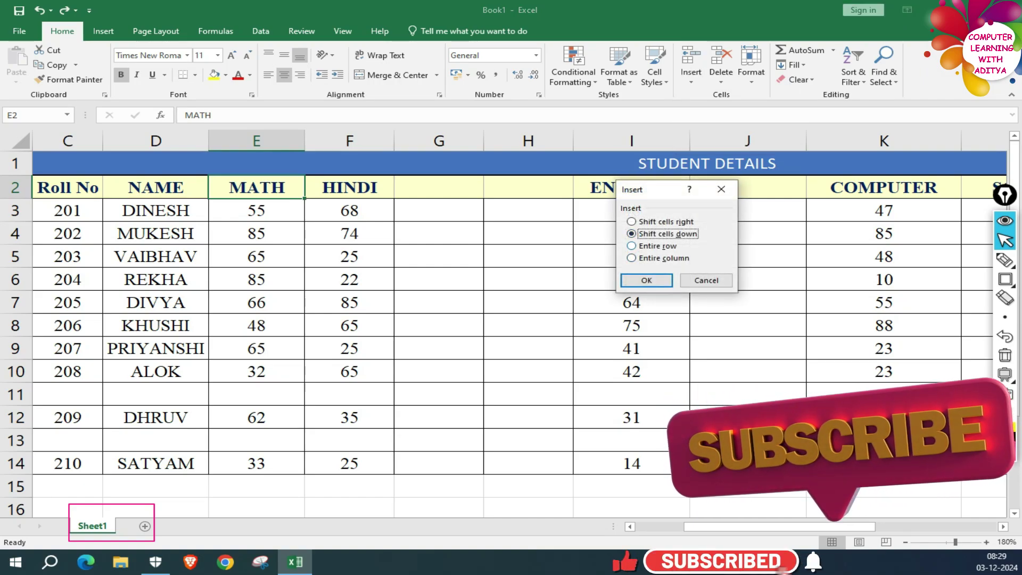
{"action": "left_click", "coordinate": [657, 245]}
{"action": "left_click", "coordinate": [664, 258]}
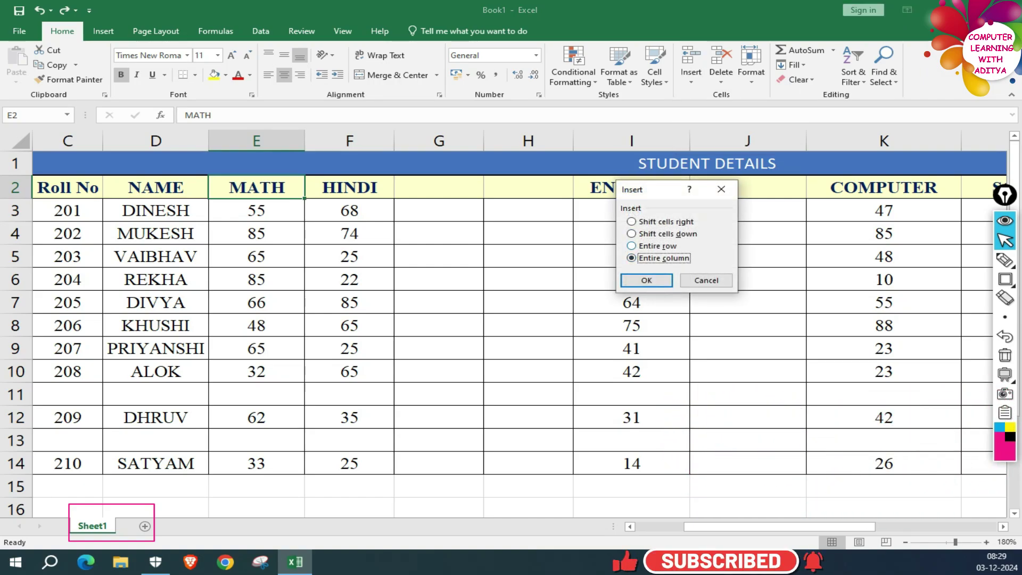
{"action": "left_click", "coordinate": [647, 280]}
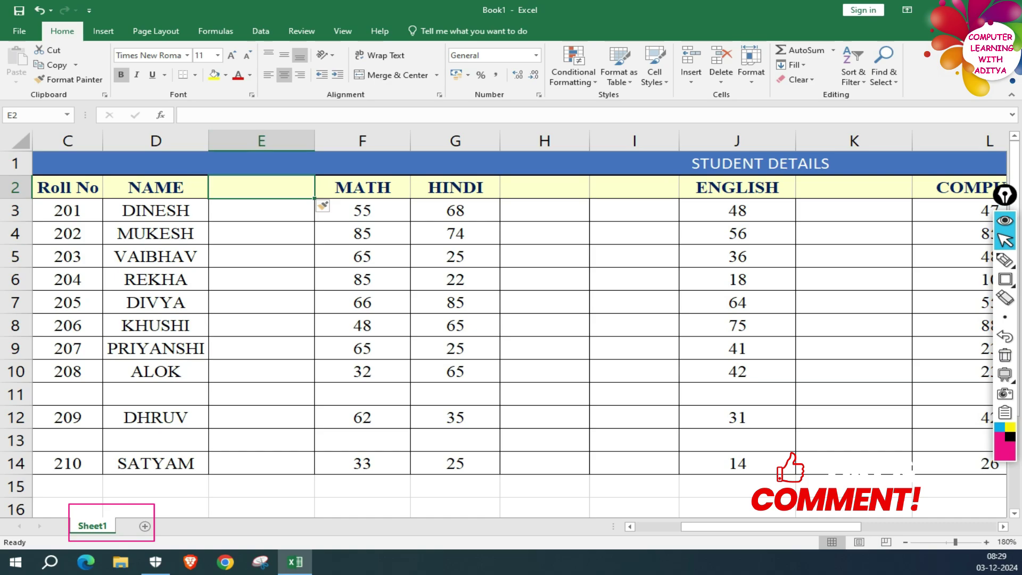
- Insert a new worksheet in the workbook and move it after Sheet1
{"action": "left_click", "coordinate": [691, 74]}
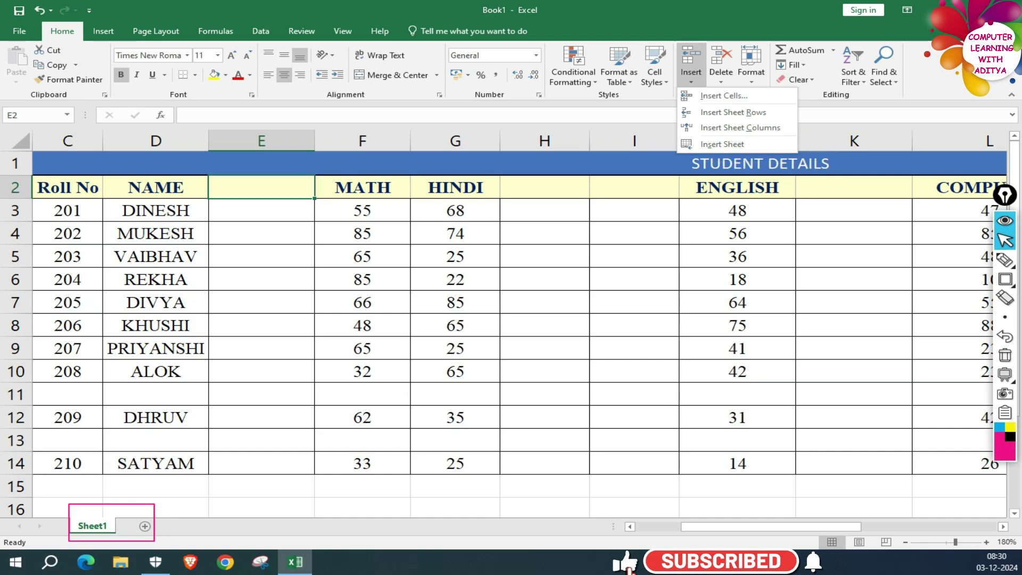
{"action": "key", "text": "Escape"}
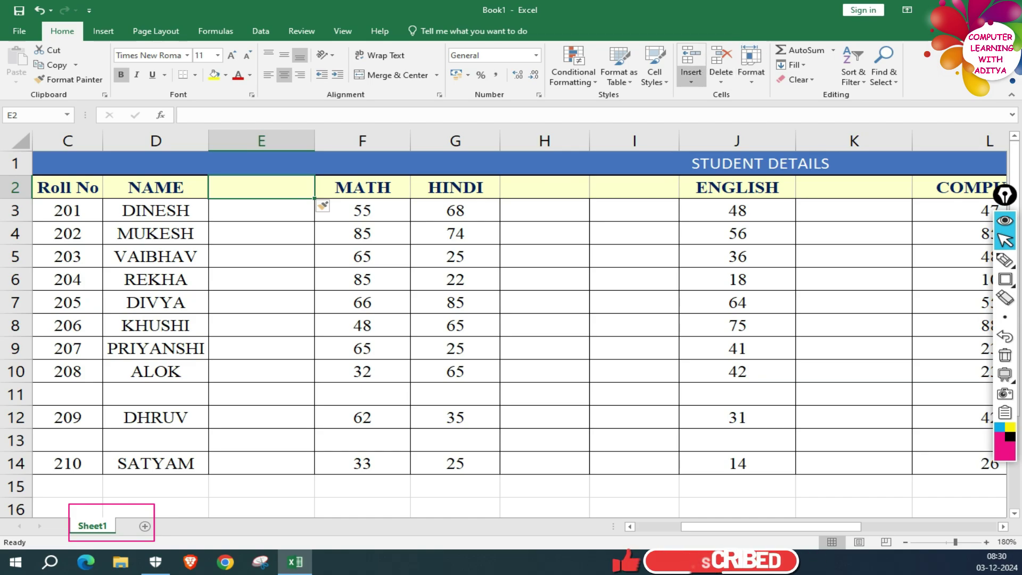
{"action": "left_click", "coordinate": [691, 77]}
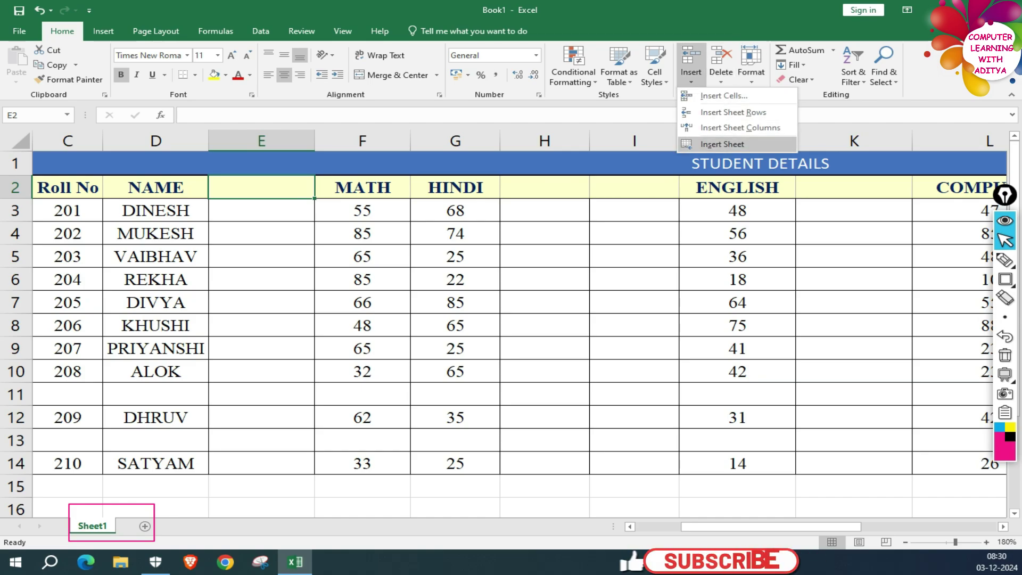
{"action": "left_click", "coordinate": [722, 144]}
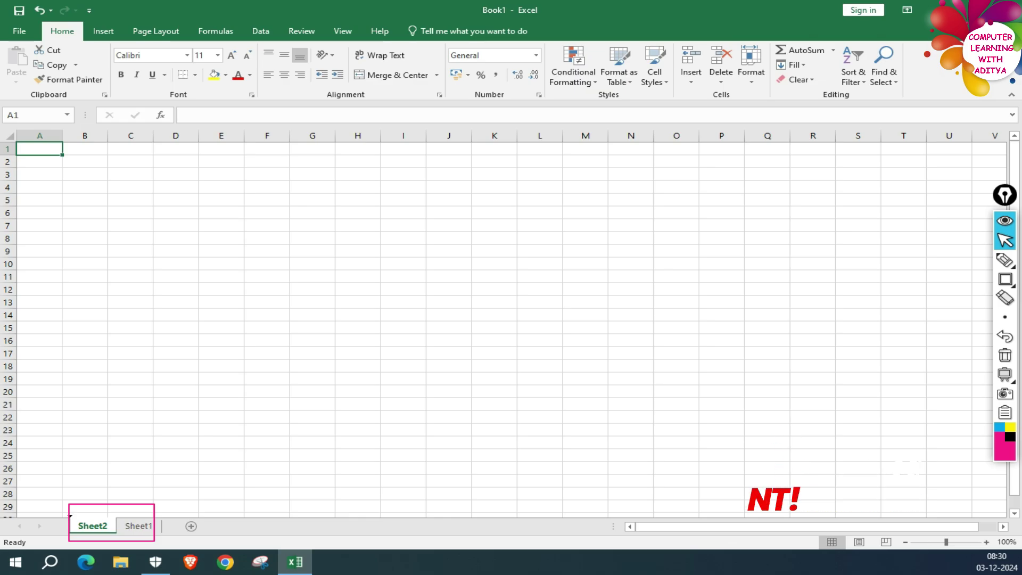
{"action": "left_click_drag", "start_coordinate": [95, 526], "coordinate": [150, 526]}
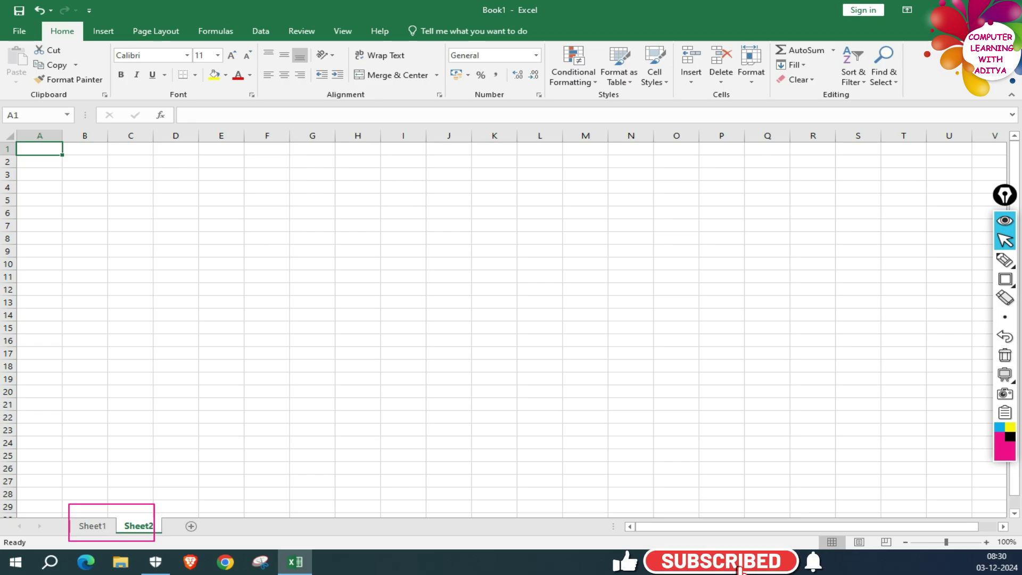
- Switch between Sheet1 and Sheet2 to compare their contents, returning to the student table on Sheet1
{"action": "left_click", "coordinate": [92, 526]}
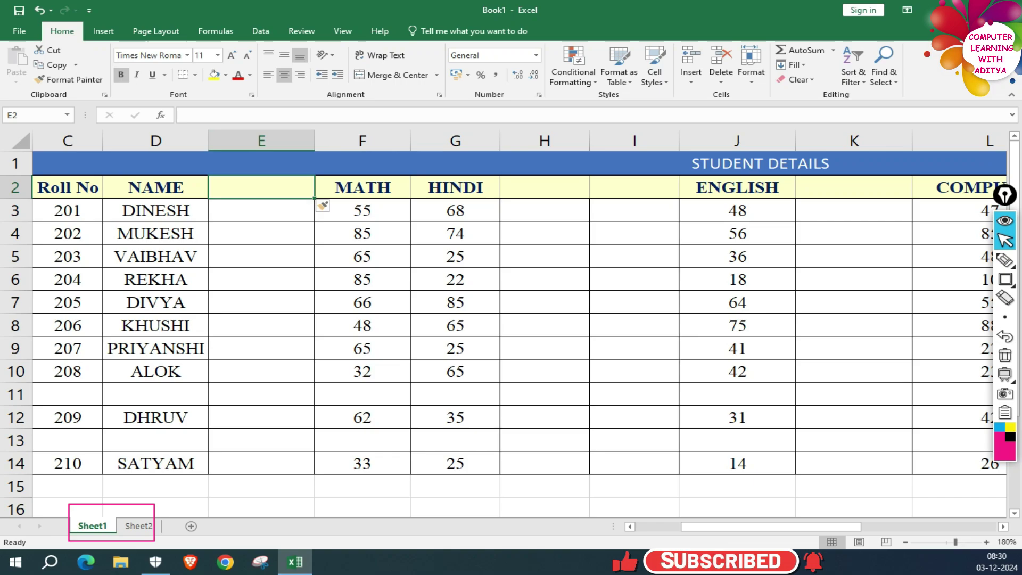
{"action": "left_click", "coordinate": [138, 526]}
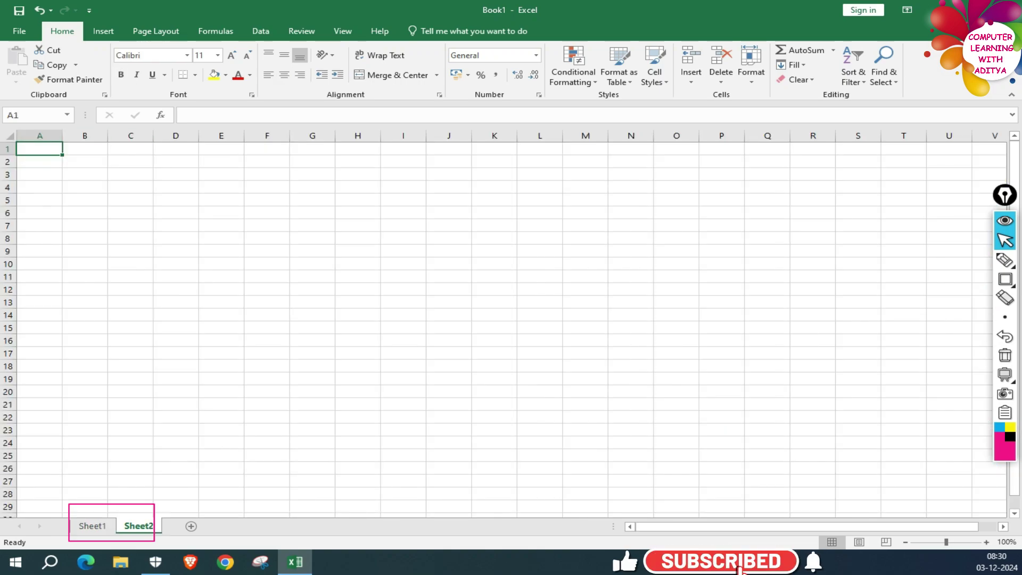
{"action": "left_click", "coordinate": [92, 526]}
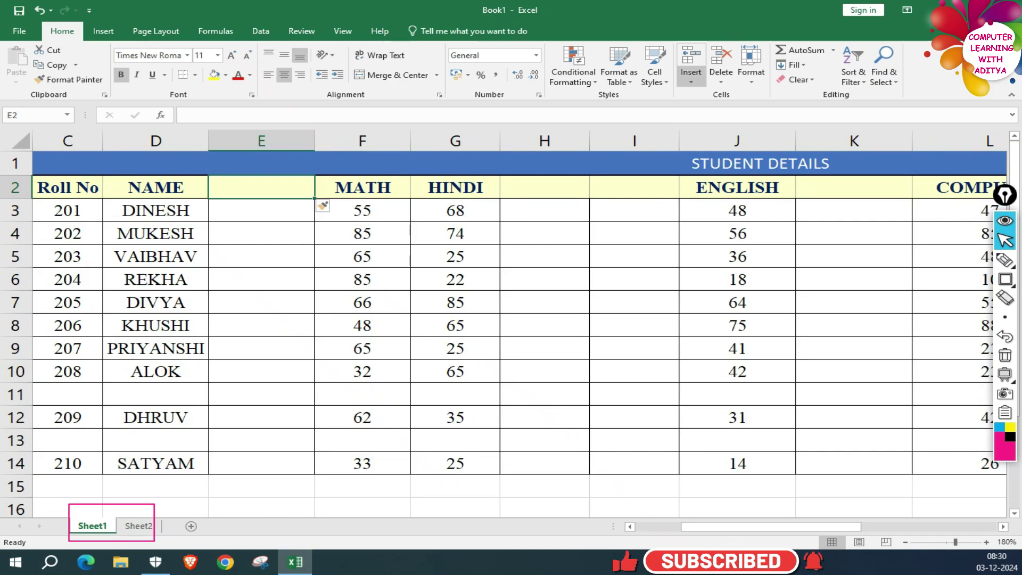
{"action": "left_click", "coordinate": [691, 79]}
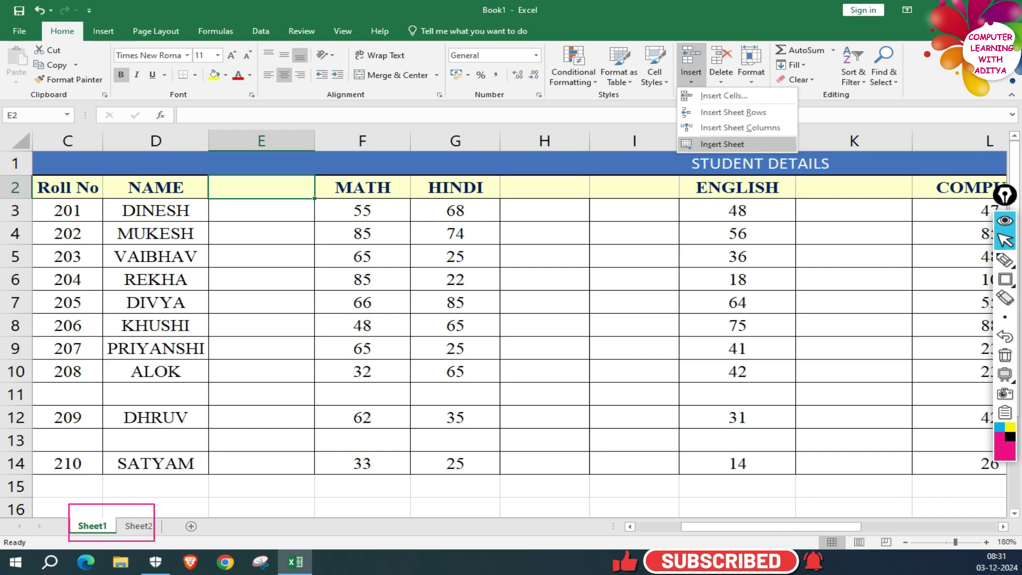
{"action": "left_click", "coordinate": [722, 144]}
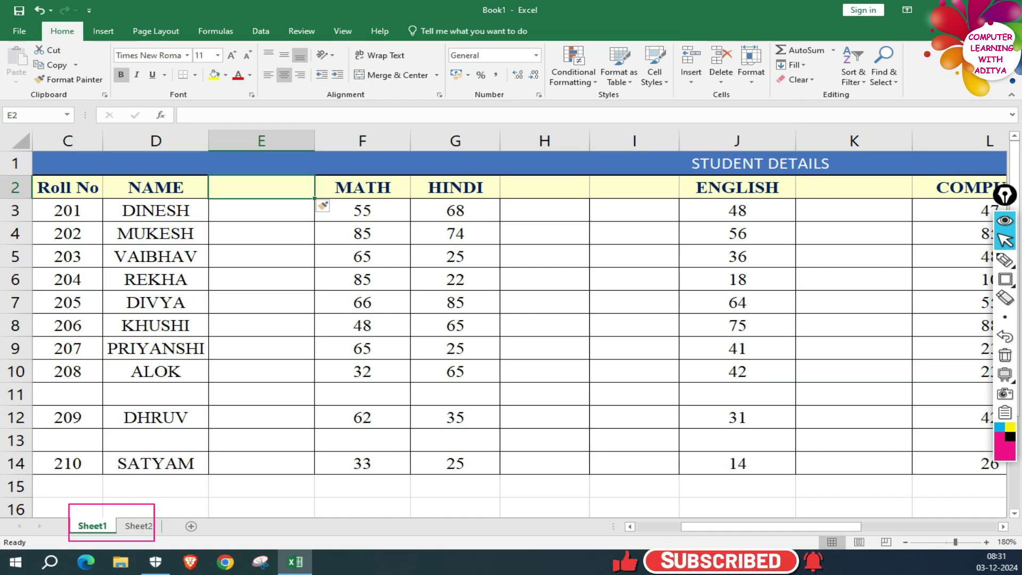
{"action": "left_click", "coordinate": [722, 78]}
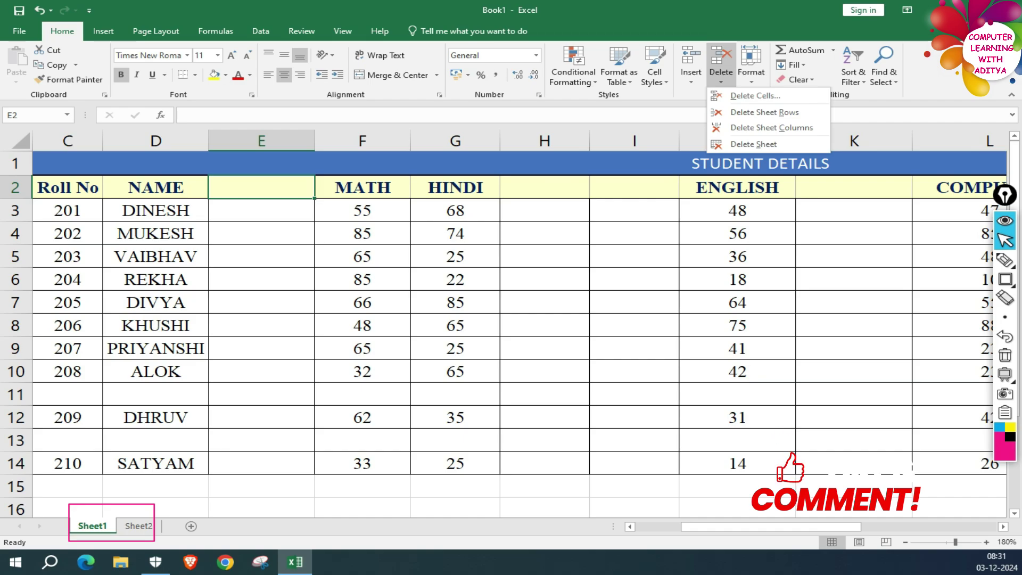
{"action": "left_click", "coordinate": [691, 75]}
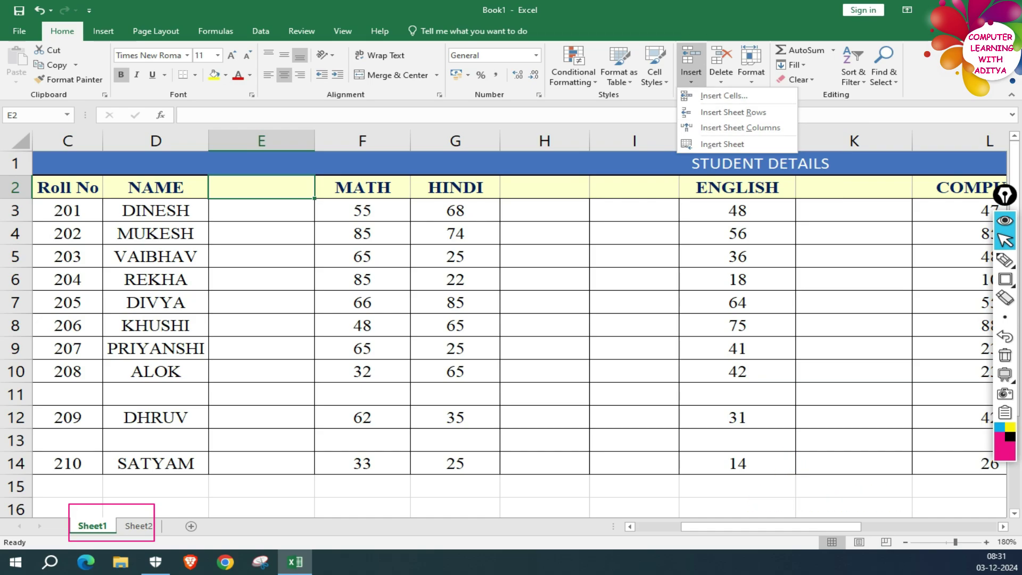
{"action": "left_click", "coordinate": [691, 74]}
{"action": "left_click", "coordinate": [721, 74]}
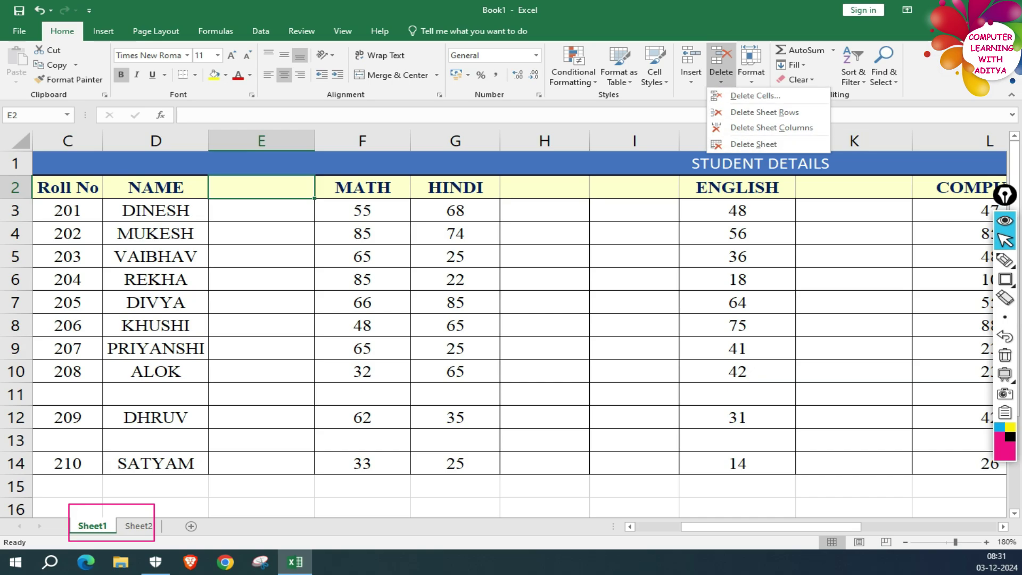
- Review the Delete Cells options for the blank cell G11 and close them without deleting anything
{"action": "left_click", "coordinate": [455, 394]}
{"action": "left_click", "coordinate": [455, 394]}
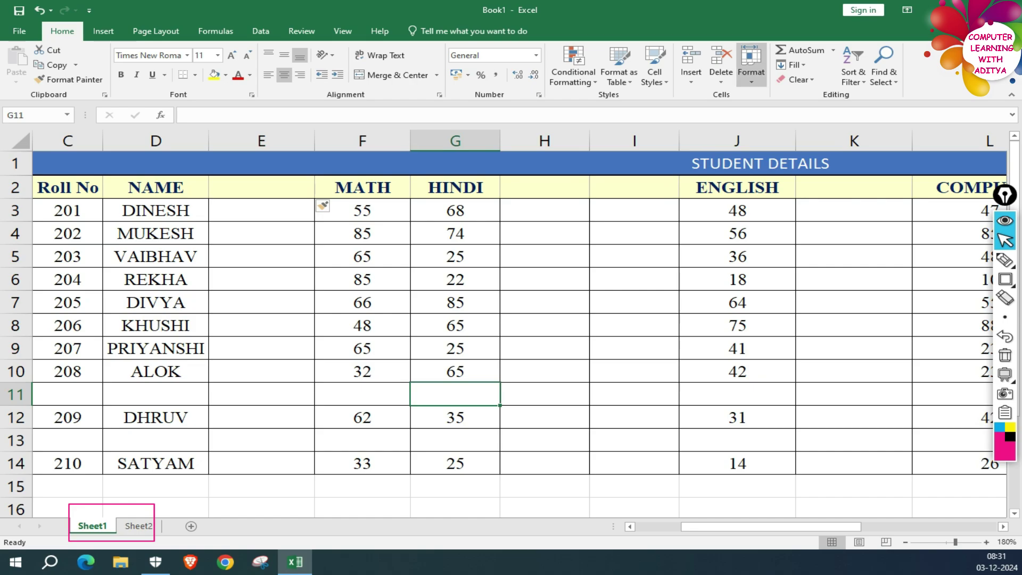
{"action": "left_click", "coordinate": [721, 70]}
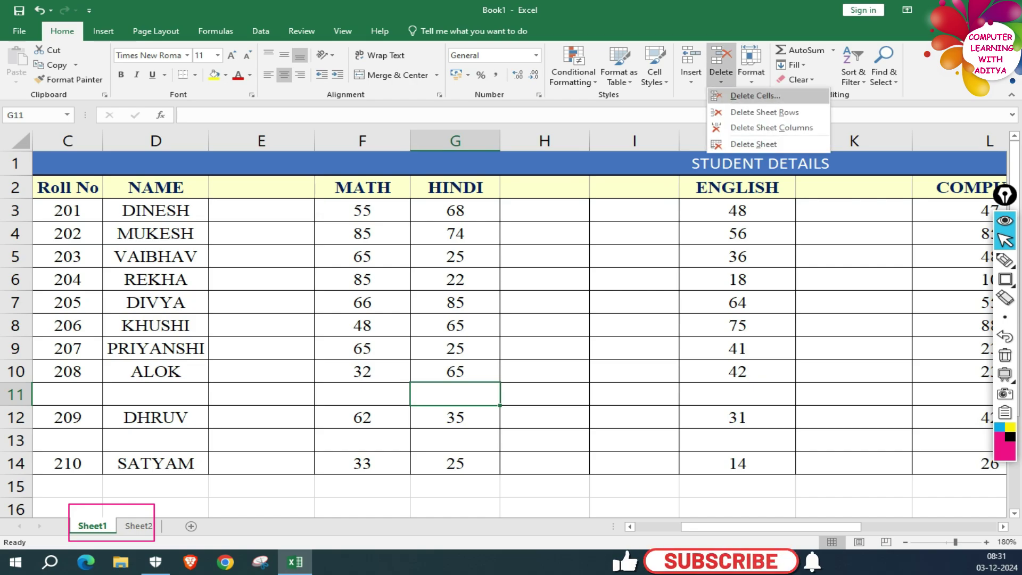
{"action": "left_click", "coordinate": [755, 95]}
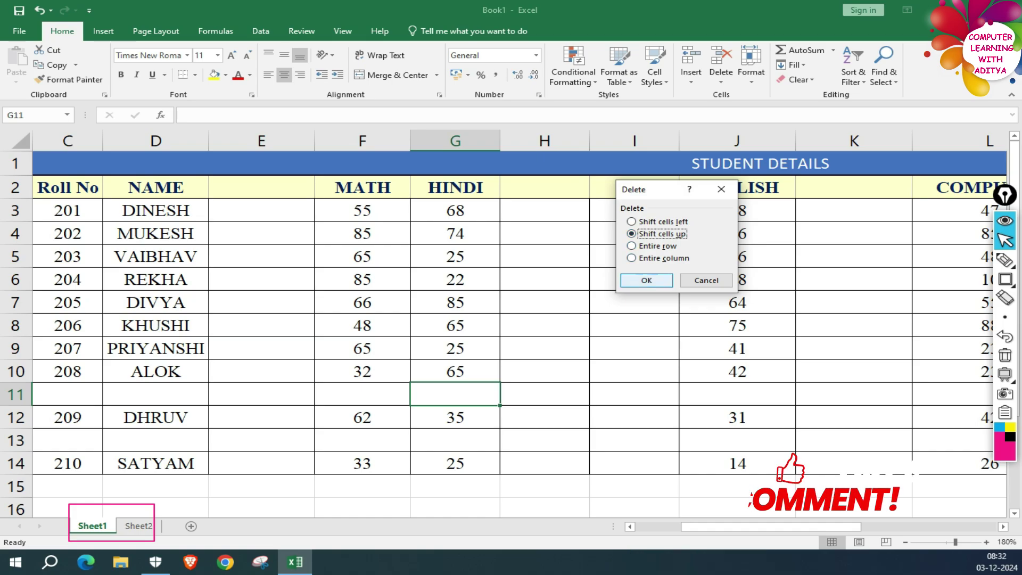
{"action": "key", "text": "Escape"}
- Delete the student name cell D10 in the roll number 208 record with the Shift cells left option
{"action": "left_click", "coordinate": [455, 371]}
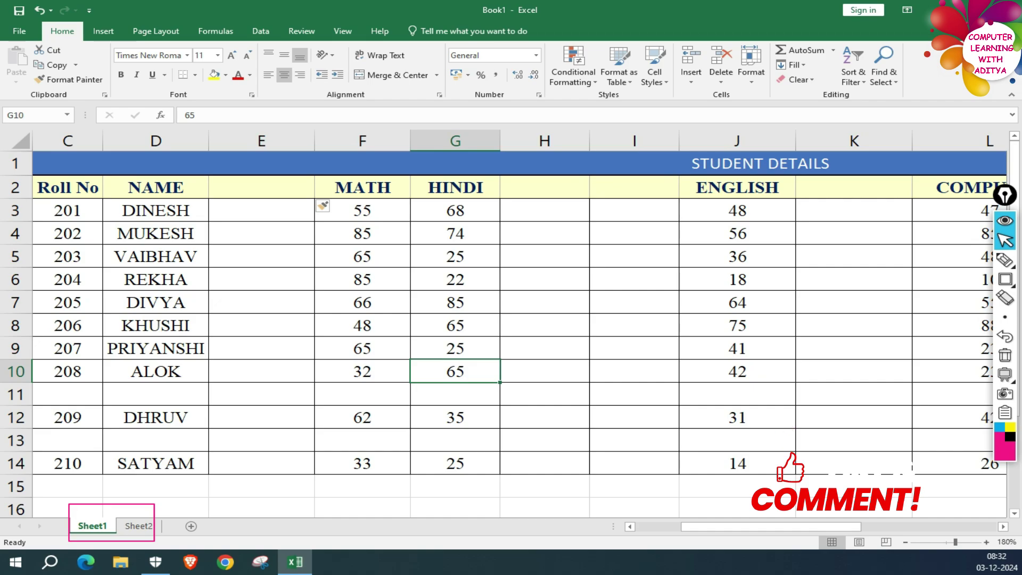
{"action": "left_click", "coordinate": [155, 372]}
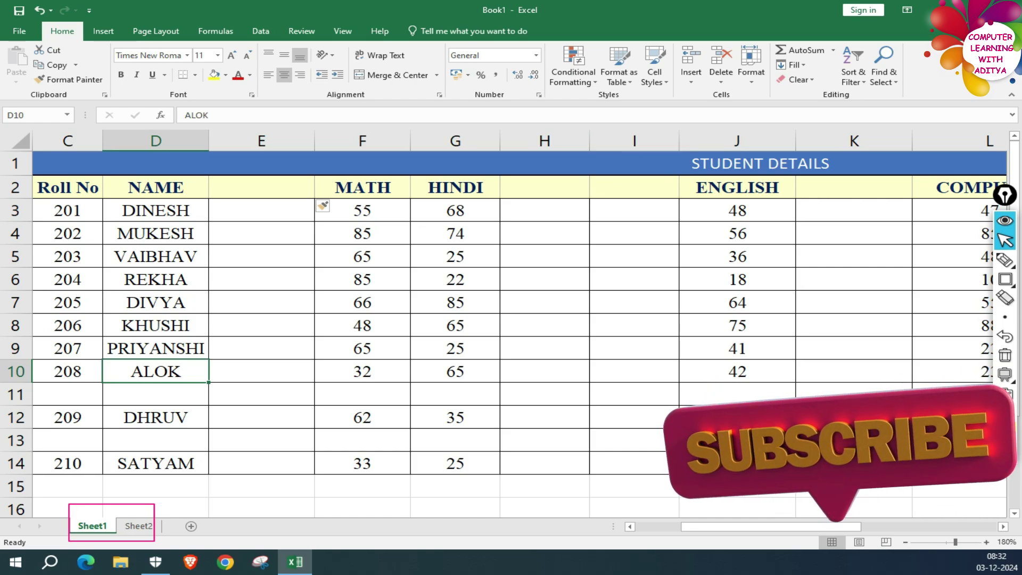
{"action": "left_click", "coordinate": [721, 80]}
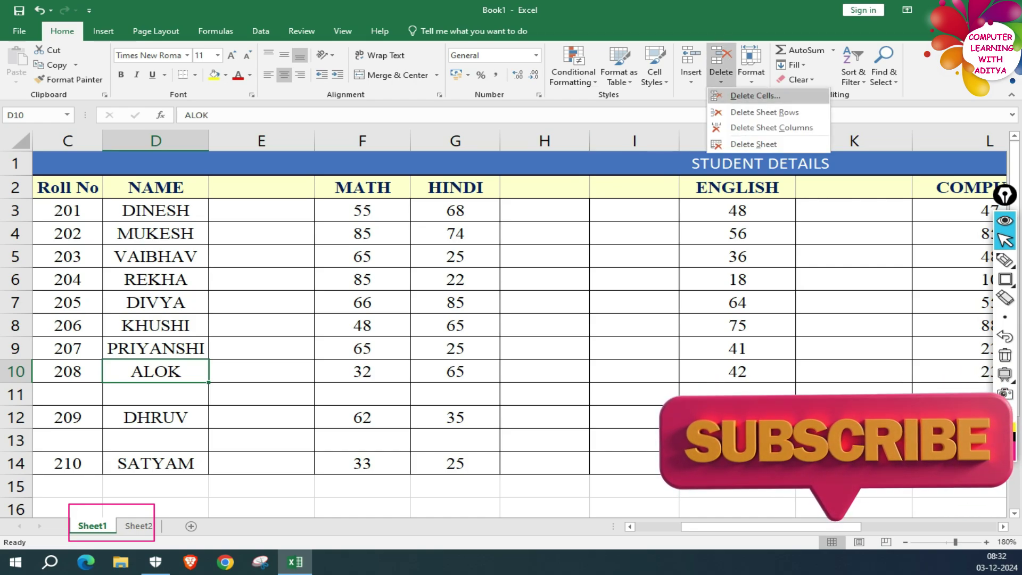
{"action": "left_click", "coordinate": [755, 96]}
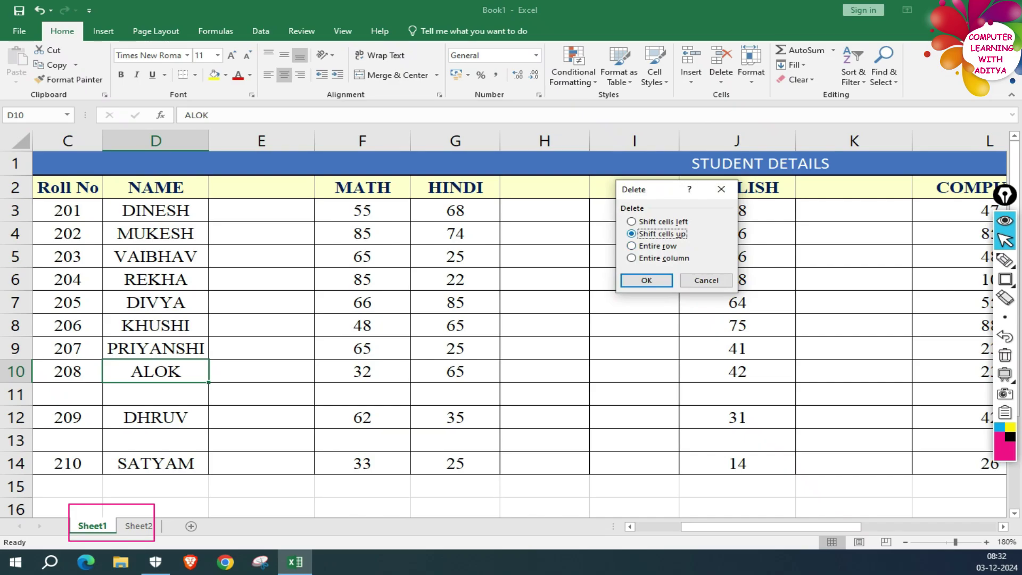
{"action": "key", "text": "Up"}
{"action": "key", "text": "Return"}
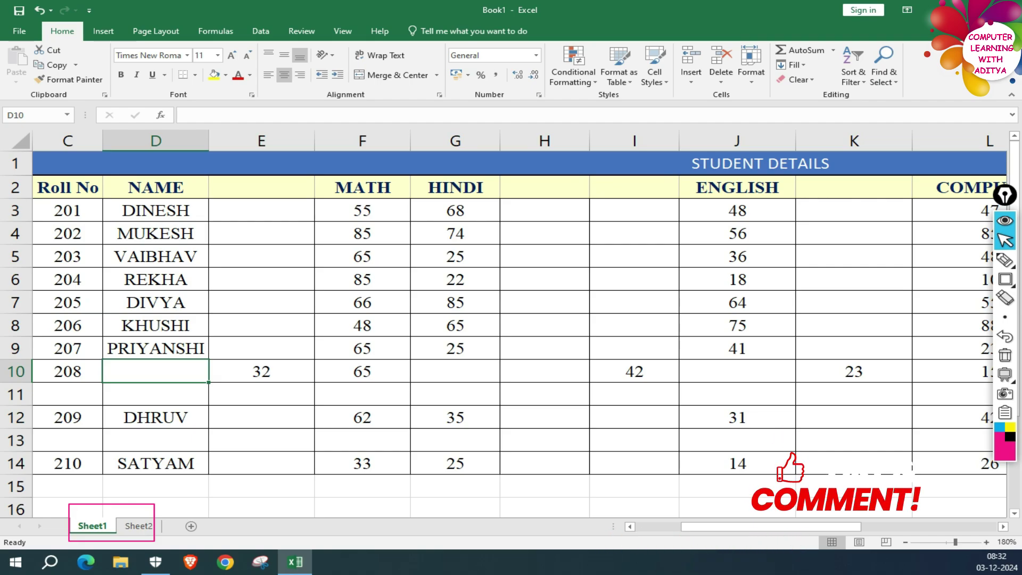
- Highlight the shifted cells E10 to K10 and column E, and undo the cell deletion
{"action": "left_click_drag", "start_coordinate": [261, 371], "coordinate": [854, 372]}
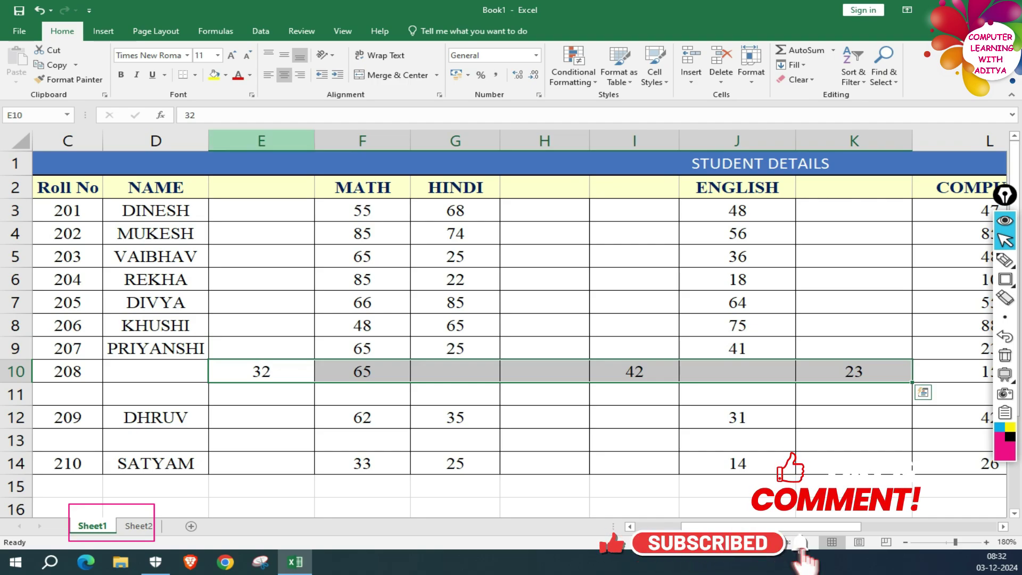
{"action": "left_click", "coordinate": [262, 140]}
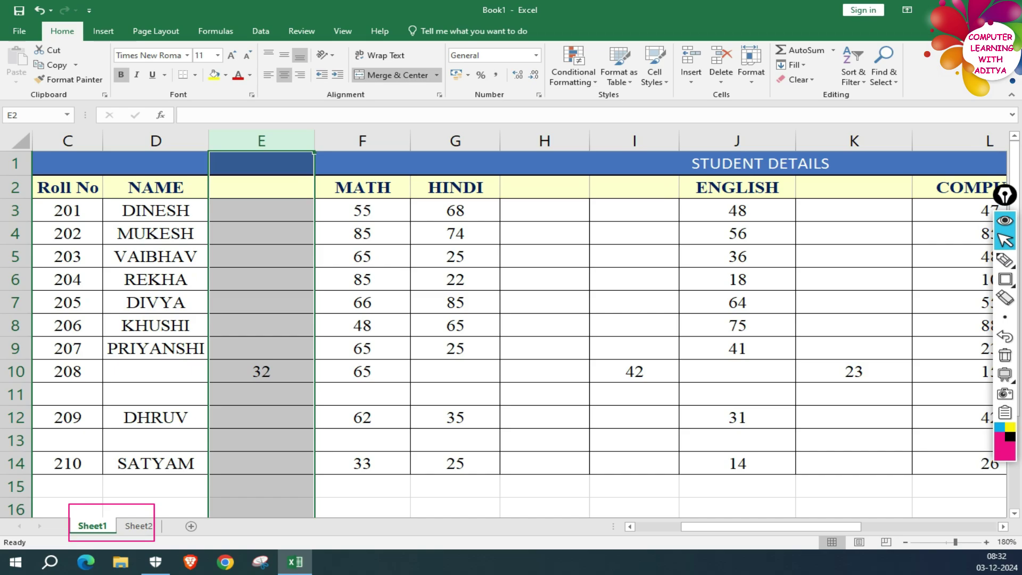
{"action": "key", "text": "ctrl+z"}
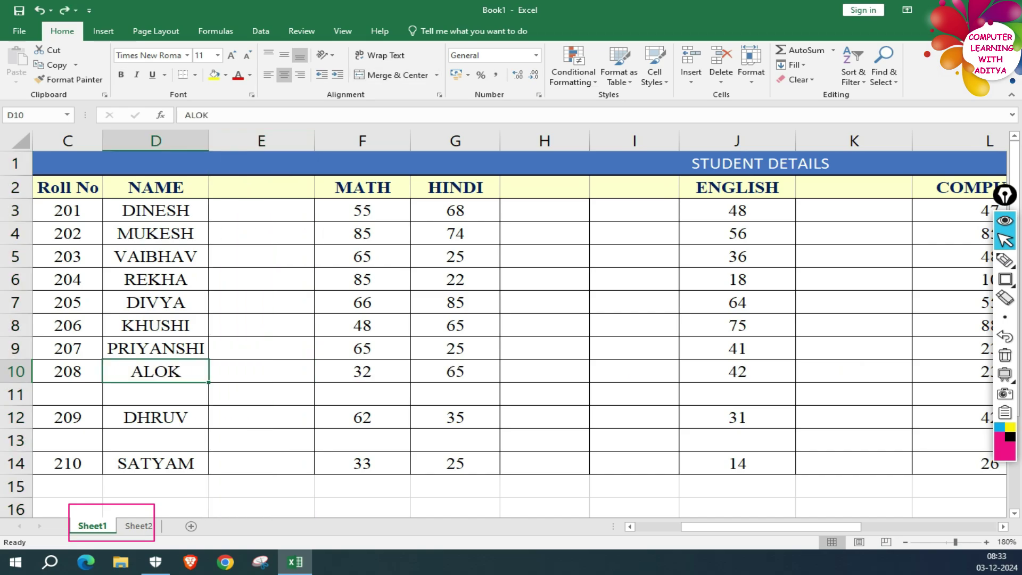
- Delete the MATH mark cell F10 in the roll number 208 record with the Shift cells left option
{"action": "left_click", "coordinate": [362, 372]}
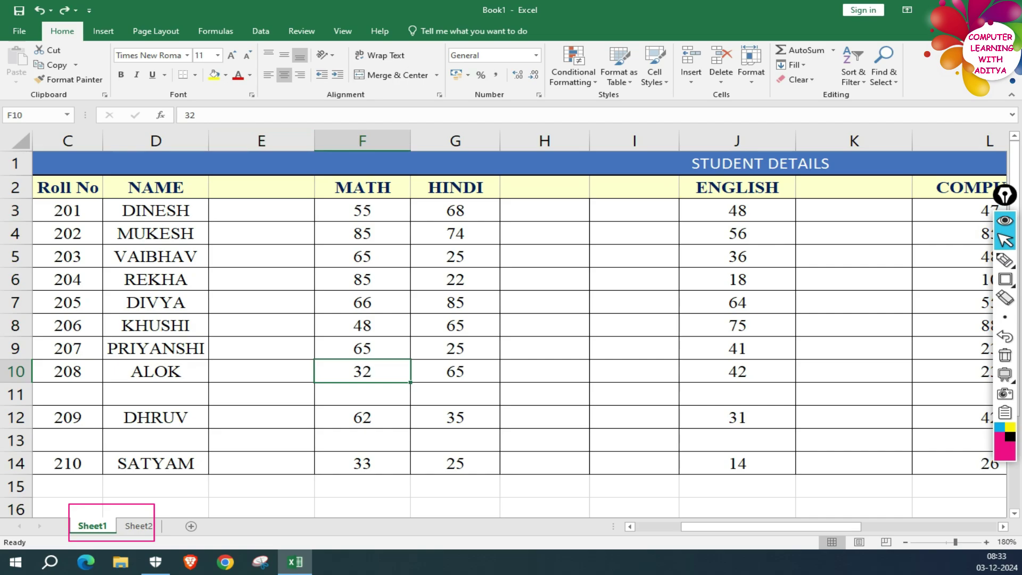
{"action": "left_click_drag", "start_coordinate": [455, 372], "coordinate": [959, 371]}
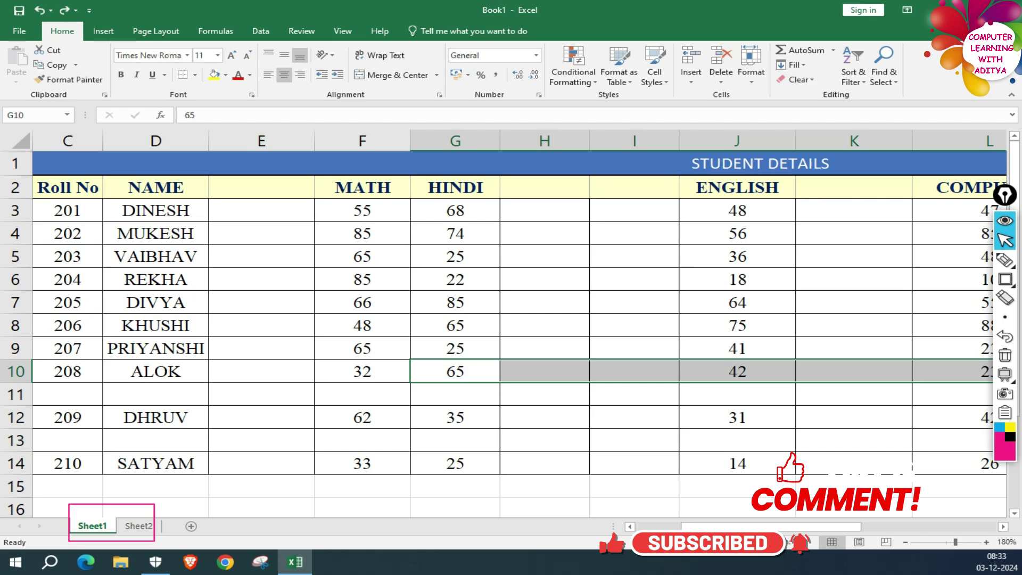
{"action": "left_click", "coordinate": [362, 371]}
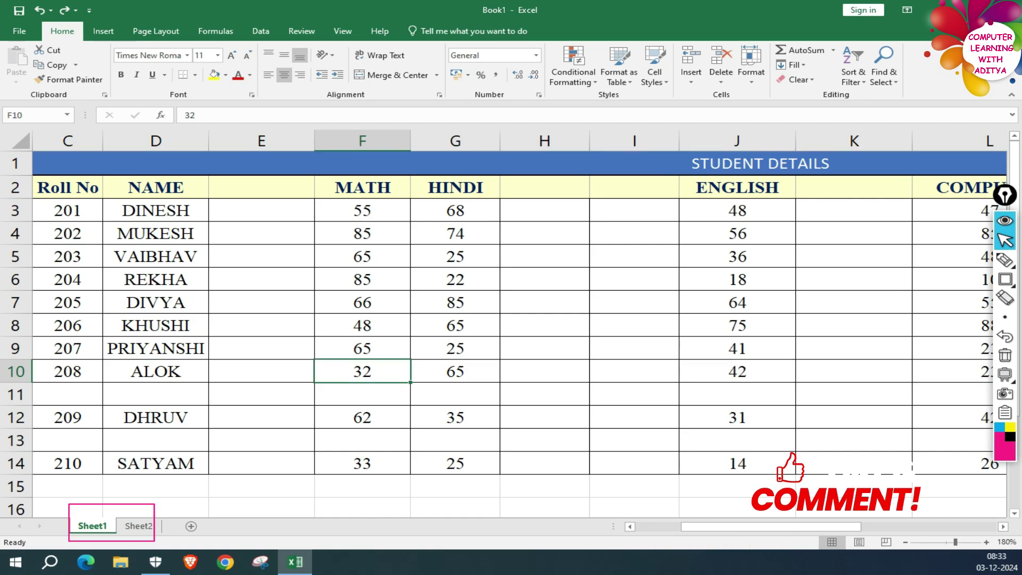
{"action": "left_click", "coordinate": [721, 80]}
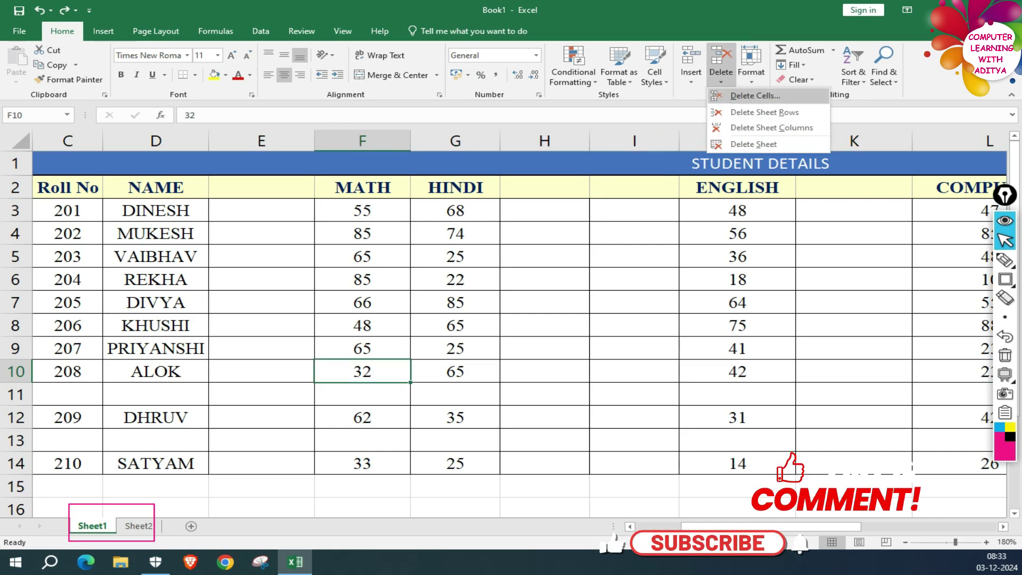
{"action": "left_click", "coordinate": [755, 96]}
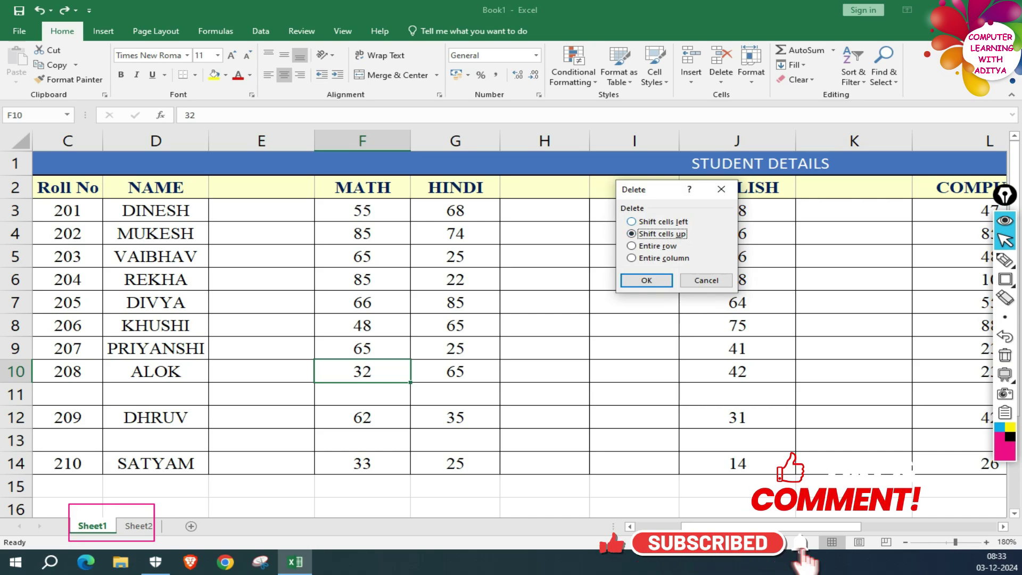
{"action": "left_click", "coordinate": [631, 221]}
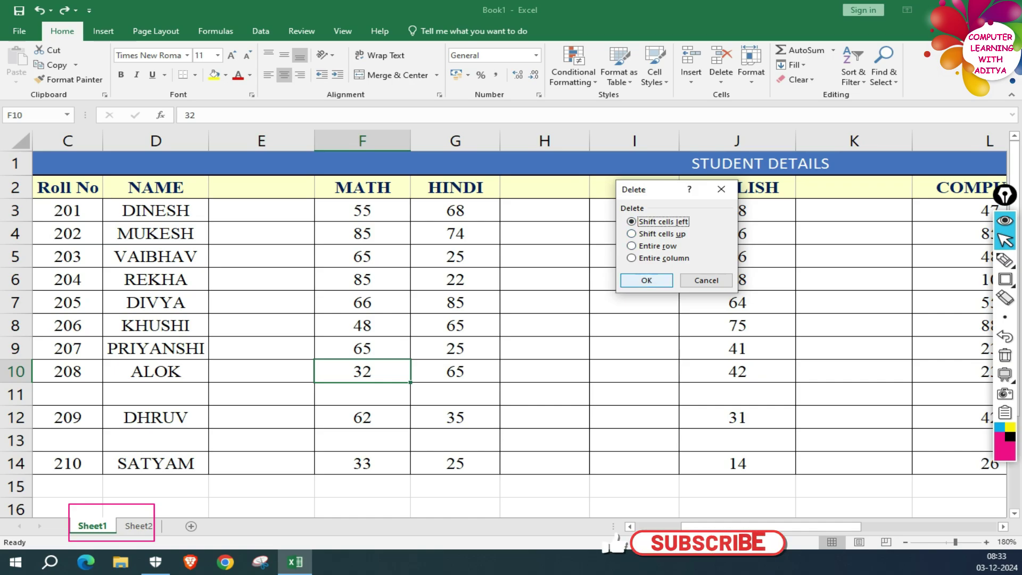
{"action": "key", "text": "Return"}
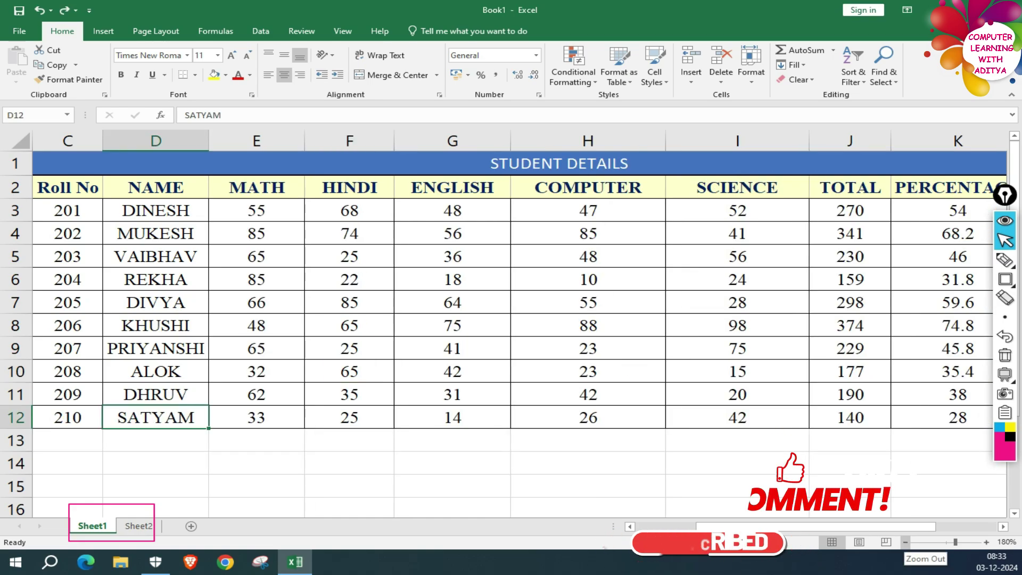
- Highlight the roll number 210 record from D12 to L12, and the cells E12 to L12 beside the student name
{"action": "left_click", "coordinate": [905, 542]}
{"action": "left_click", "coordinate": [905, 542]}
{"action": "left_click", "coordinate": [906, 541]}
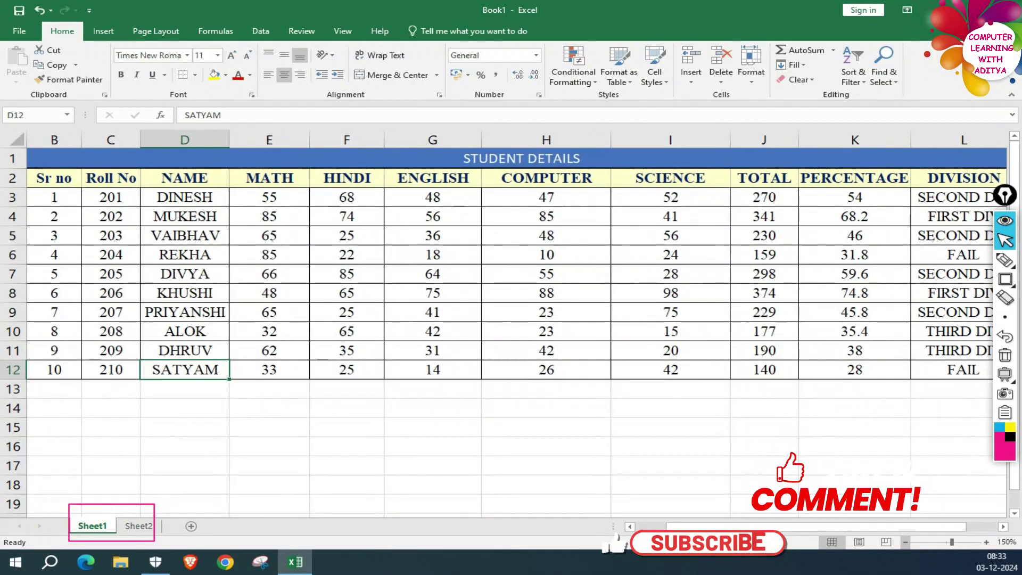
{"action": "left_click", "coordinate": [906, 542]}
{"action": "left_click", "coordinate": [905, 542]}
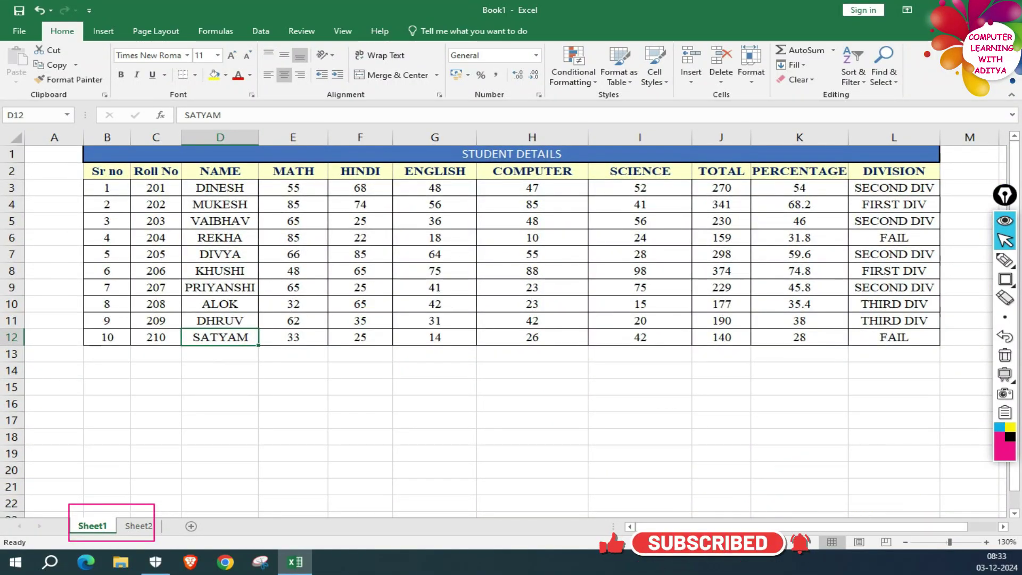
{"action": "left_click_drag", "start_coordinate": [220, 337], "coordinate": [893, 336]}
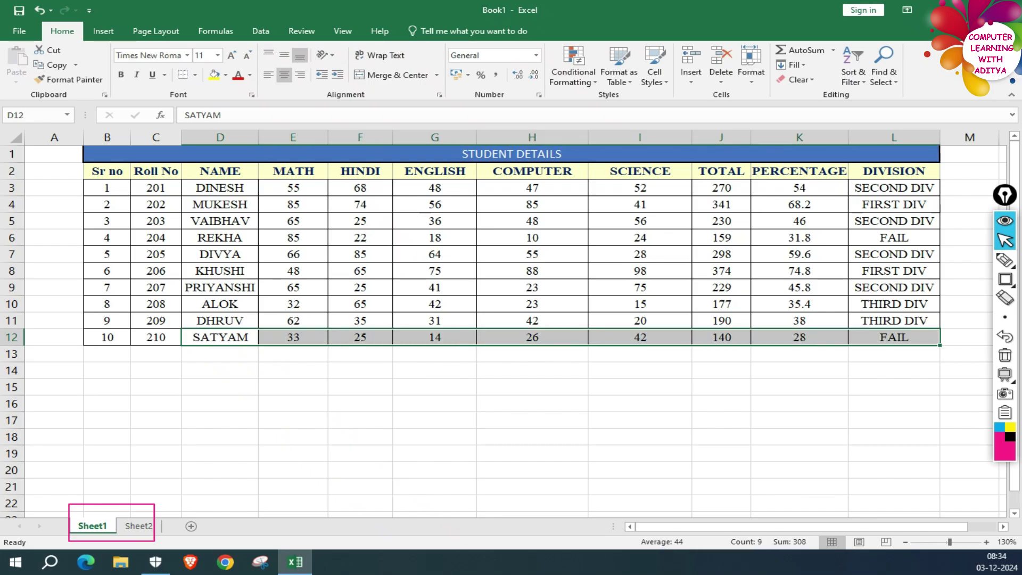
{"action": "left_click", "coordinate": [532, 404]}
{"action": "left_click", "coordinate": [220, 337]}
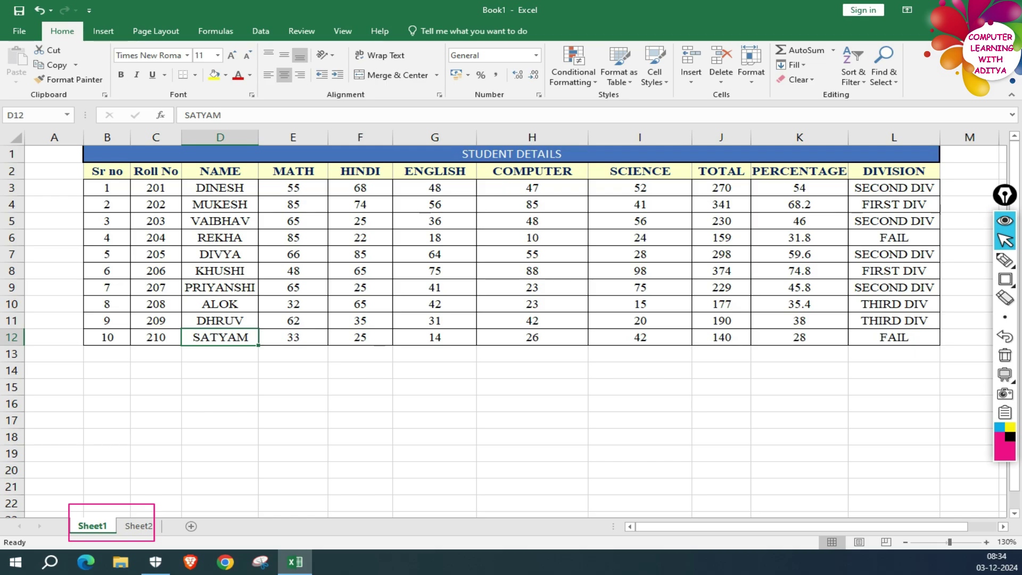
{"action": "left_click_drag", "start_coordinate": [293, 337], "coordinate": [905, 337]}
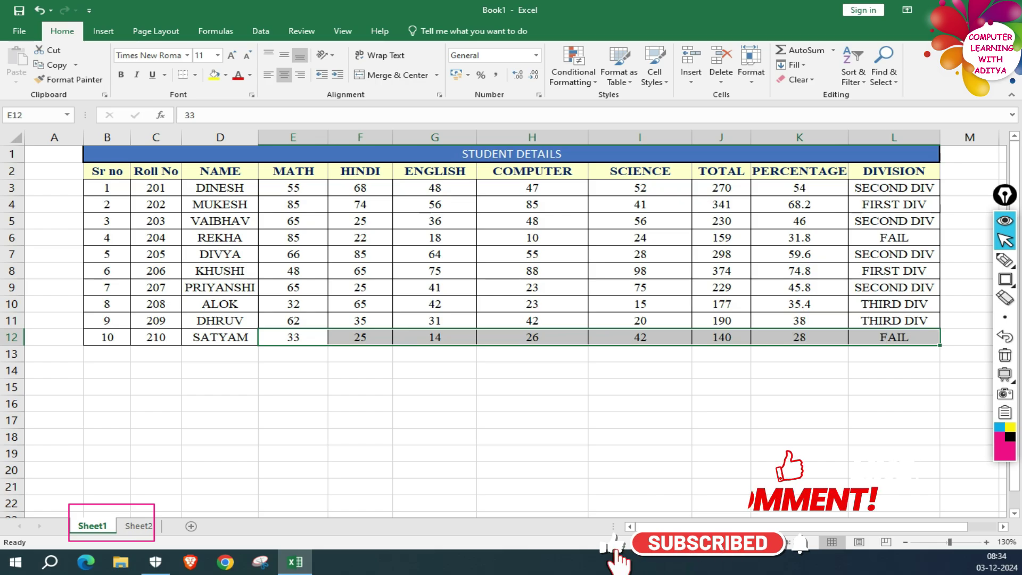
{"action": "left_click", "coordinate": [292, 437]}
- Delete the student name cell D12 in the roll number 210 record with the Shift cells left option, and undo the deletion
{"action": "left_click", "coordinate": [220, 337]}
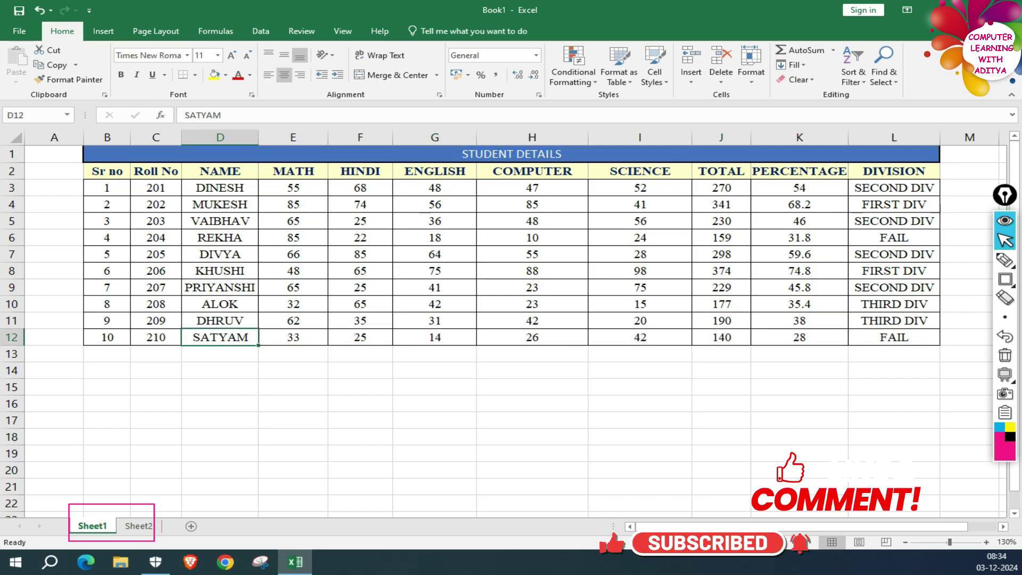
{"action": "left_click", "coordinate": [721, 80]}
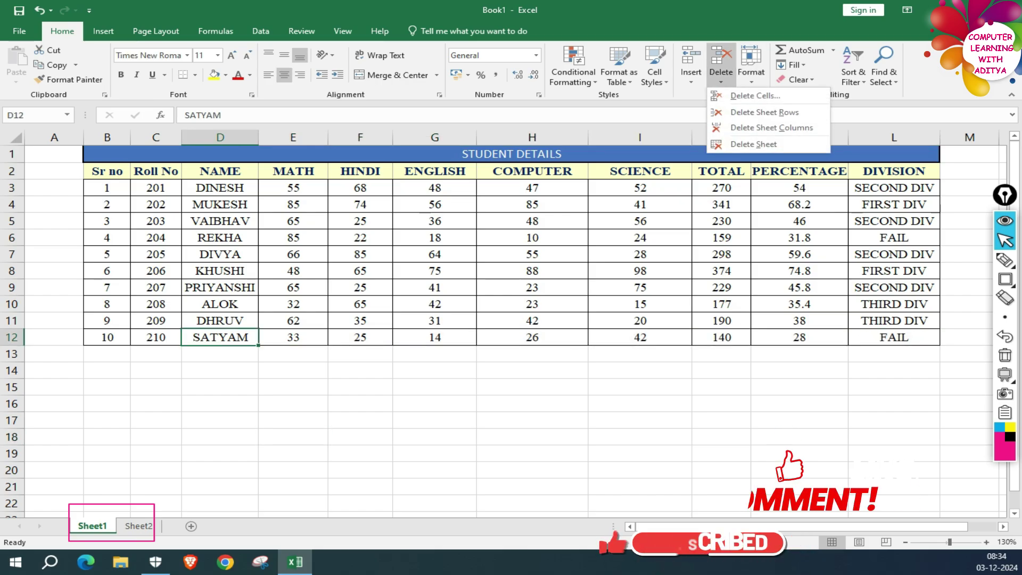
{"action": "left_click", "coordinate": [754, 95]}
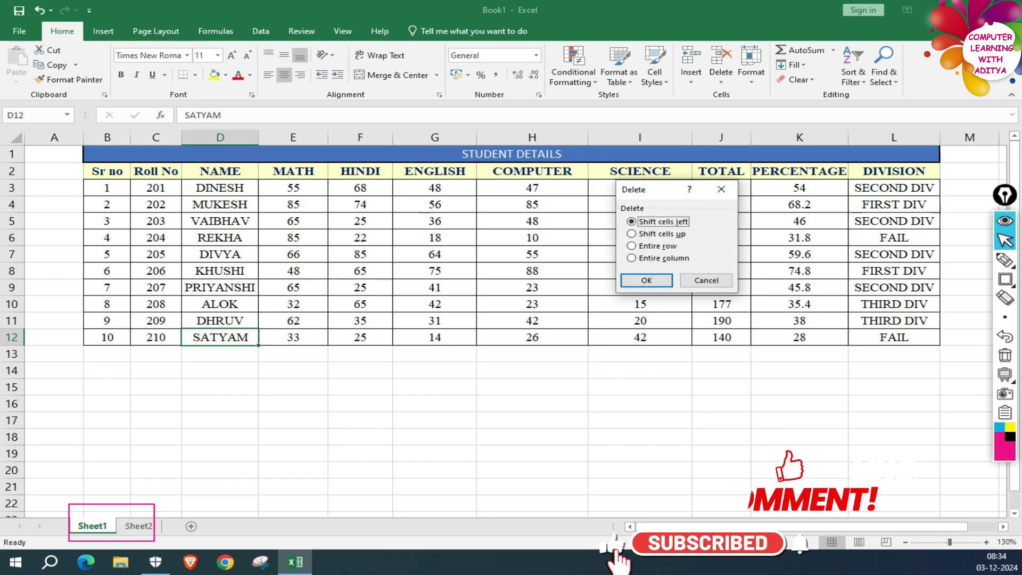
{"action": "key", "text": "Return"}
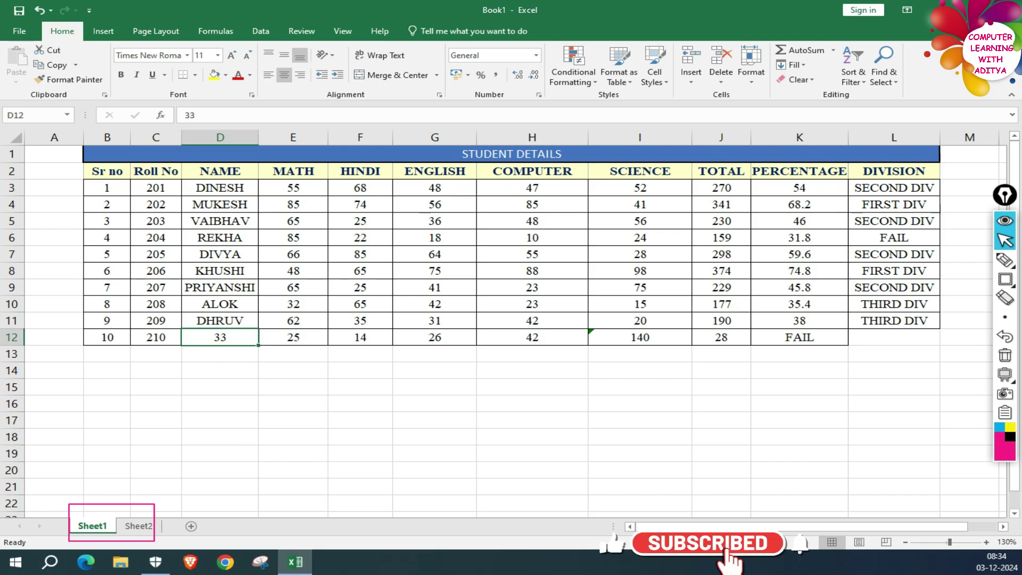
{"action": "key", "text": "ctrl+z"}
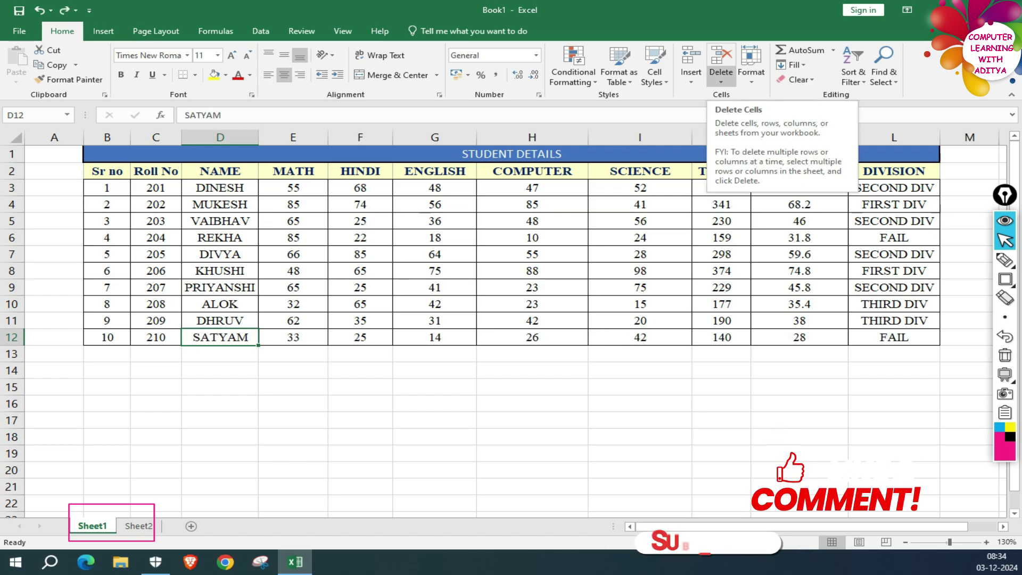
- Review the Delete Cells options for the name cell D12 and close them without deleting anything
{"action": "left_click", "coordinate": [721, 81]}
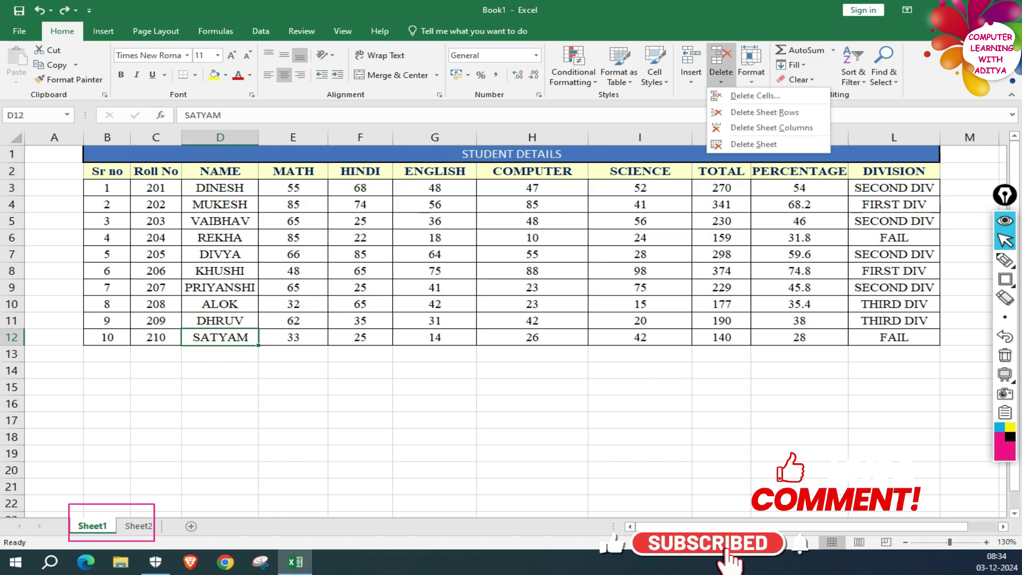
{"action": "left_click", "coordinate": [742, 104]}
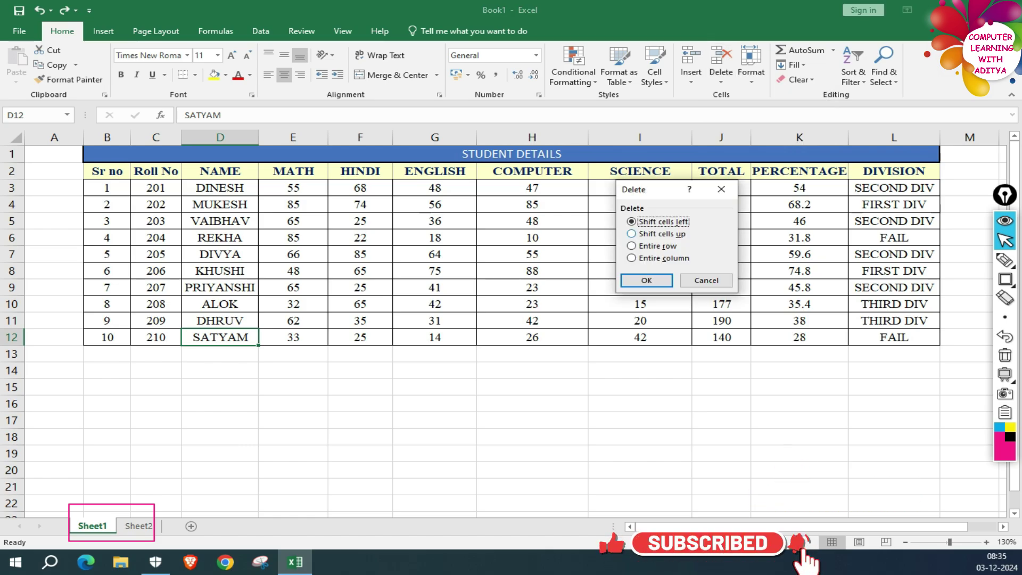
{"action": "key", "text": "Escape"}
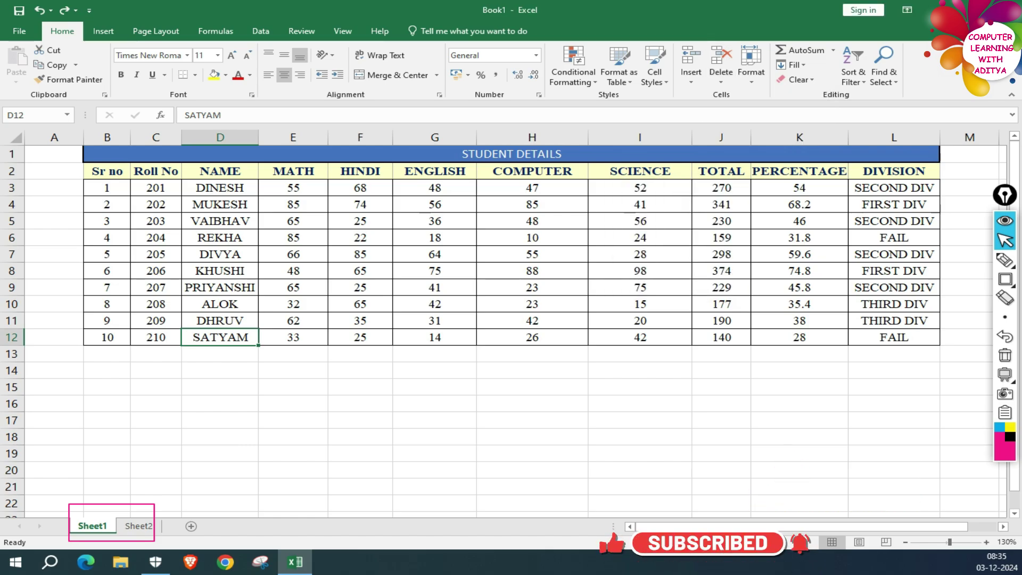
- Delete the student name cell D9 above D10 to D12 with the Shift cells up option, and undo the deletion
{"action": "left_click", "coordinate": [220, 287]}
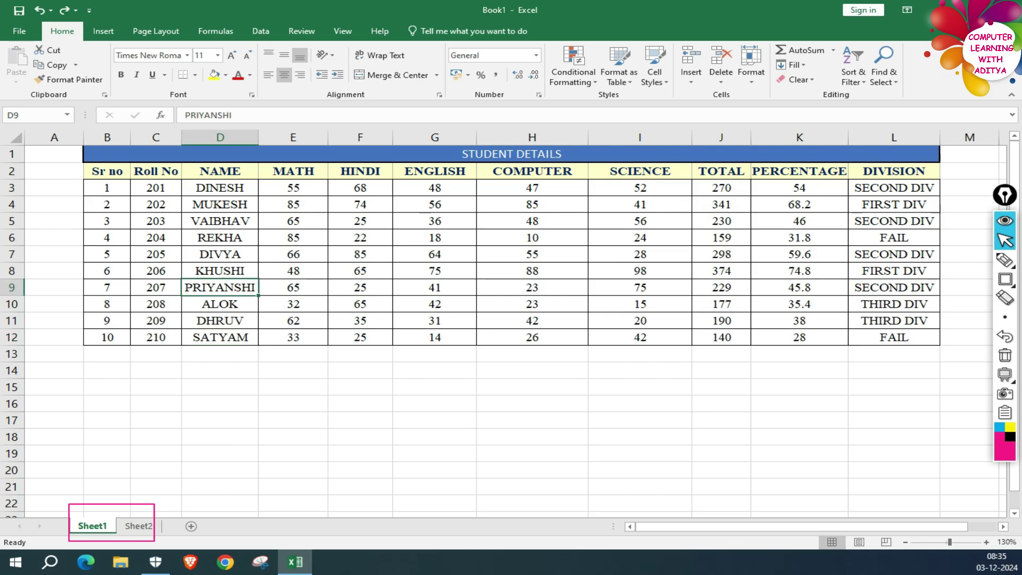
{"action": "left_click_drag", "start_coordinate": [219, 304], "coordinate": [220, 337]}
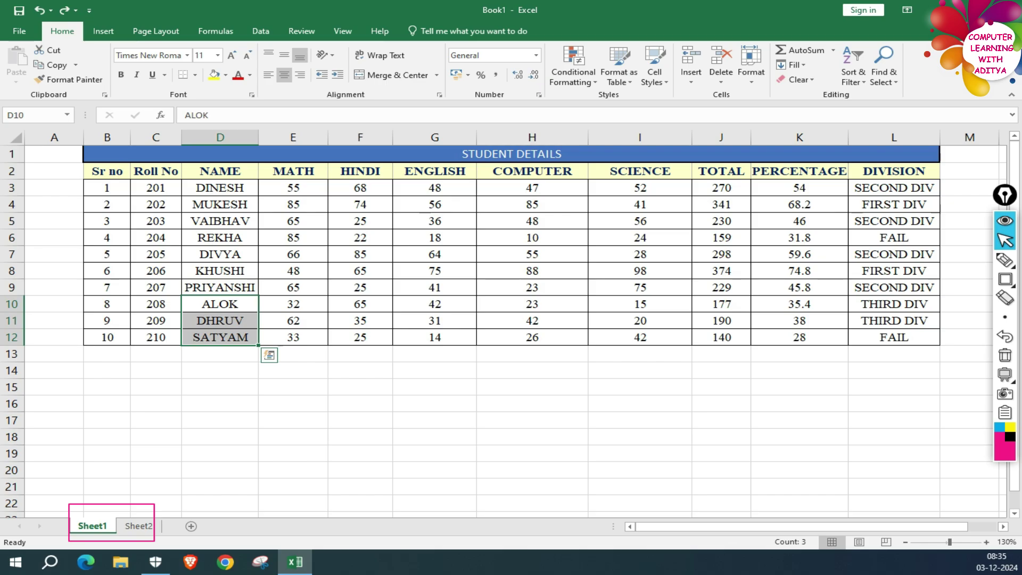
{"action": "left_click", "coordinate": [220, 287]}
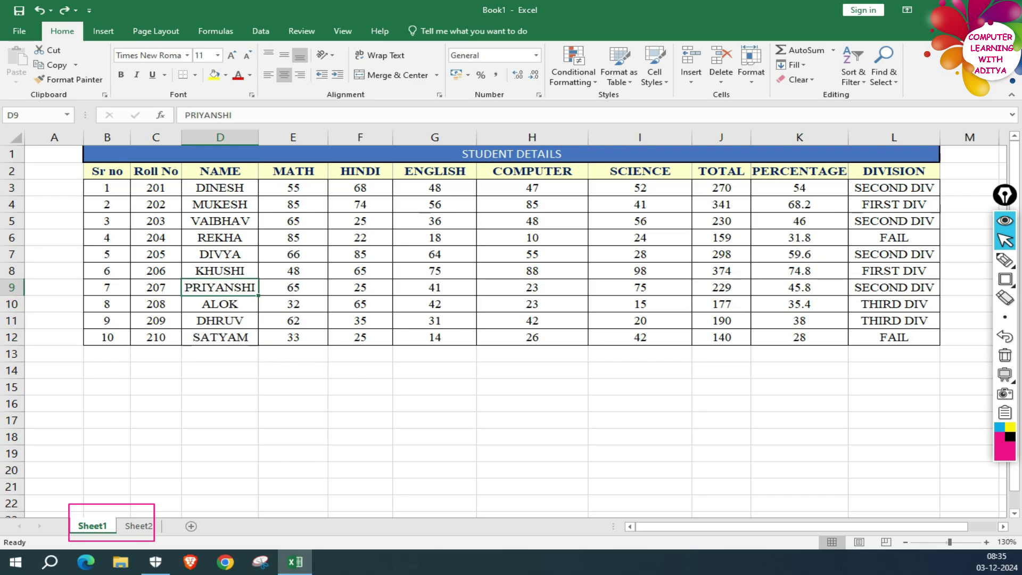
{"action": "left_click", "coordinate": [721, 72]}
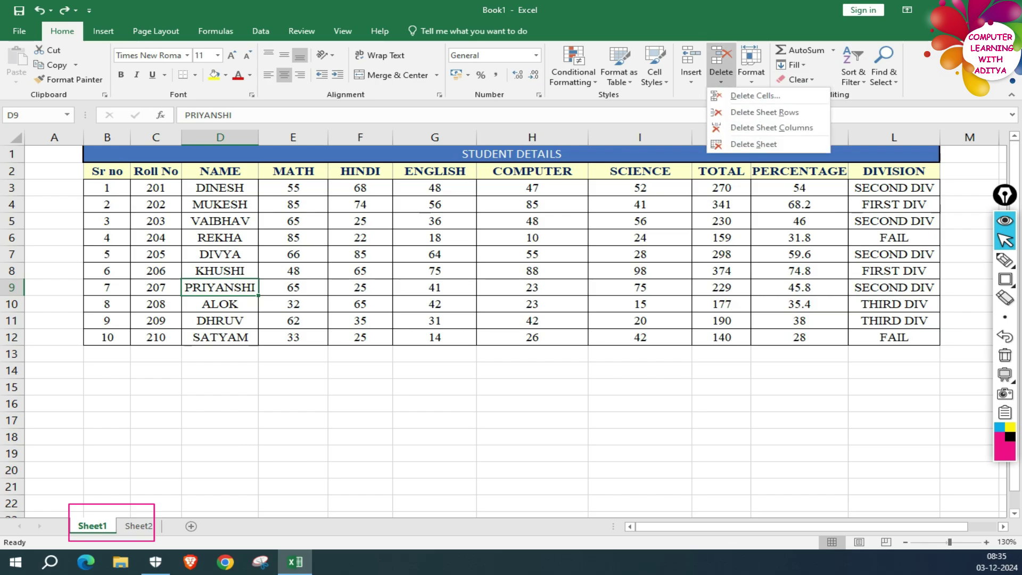
{"action": "left_click", "coordinate": [755, 95]}
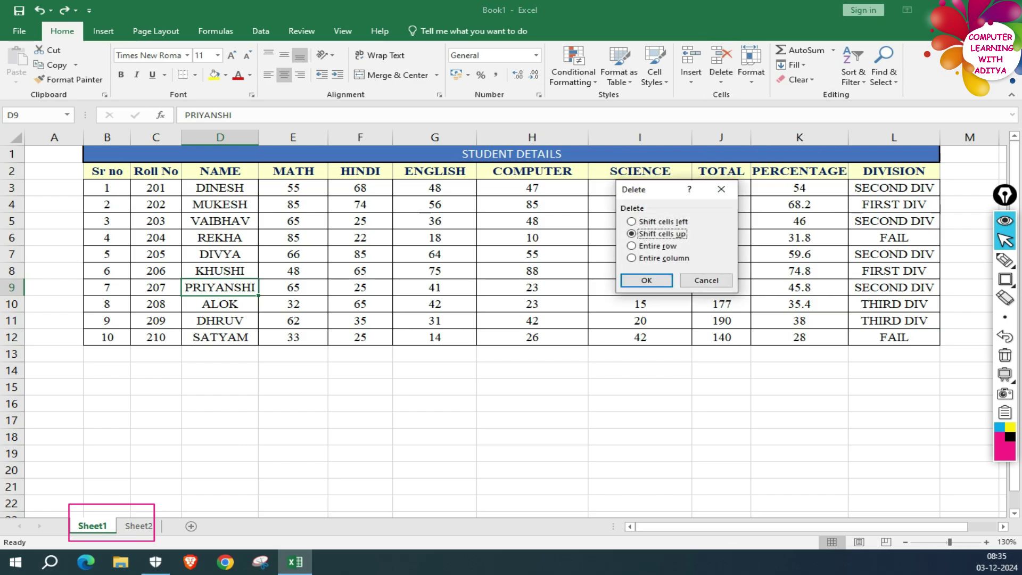
{"action": "key", "text": "Return"}
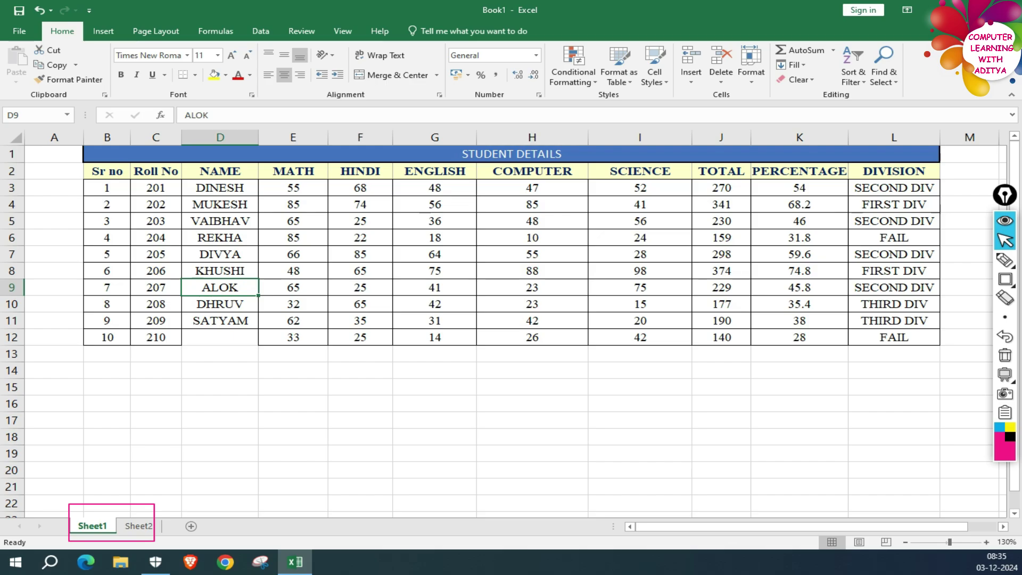
{"action": "key", "text": "ctrl+z"}
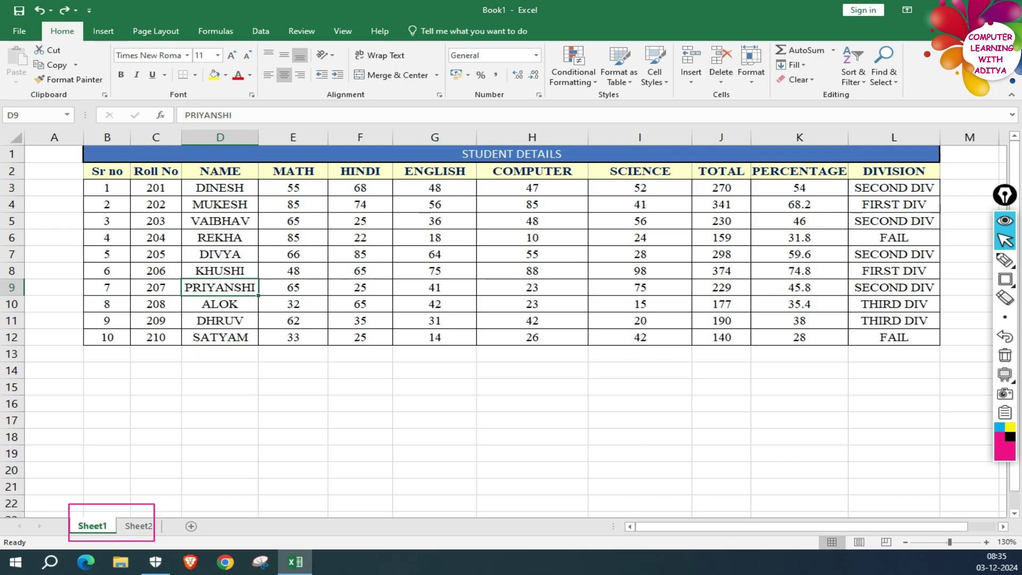
- Review the Delete Cells options for the name cell D9 and cancel without deleting anything
{"action": "left_click", "coordinate": [721, 75]}
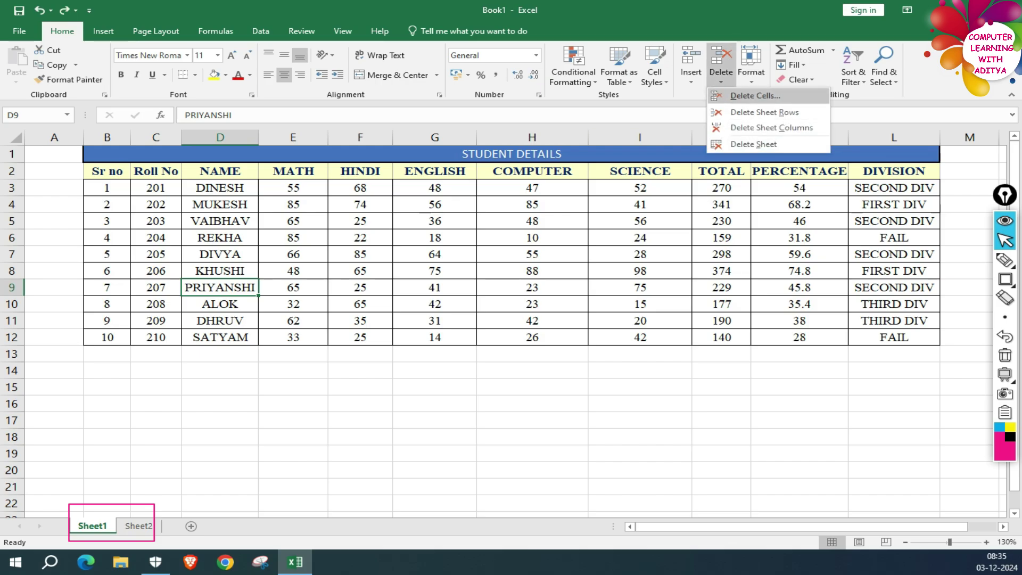
{"action": "left_click", "coordinate": [746, 95]}
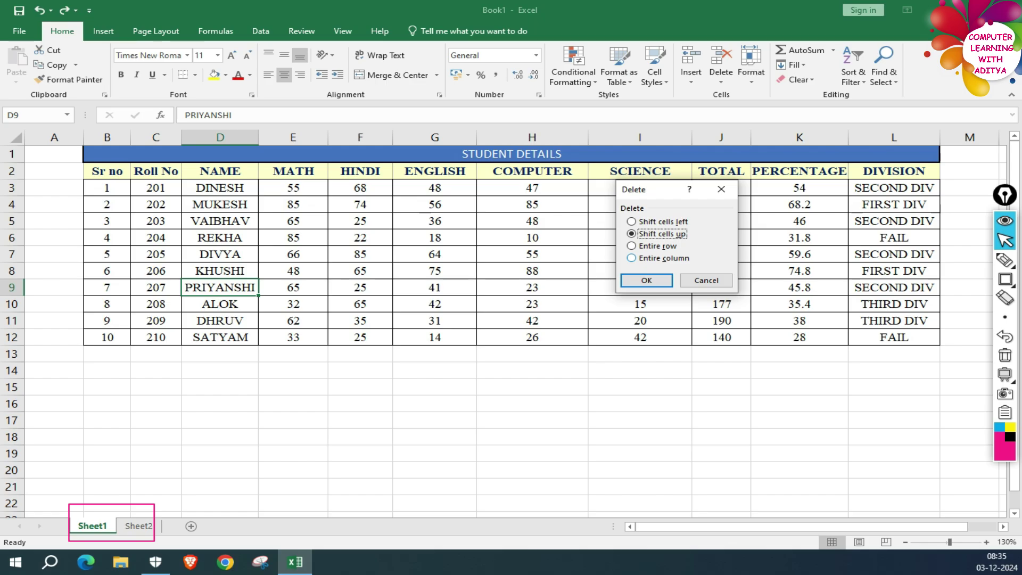
{"action": "left_click", "coordinate": [705, 280]}
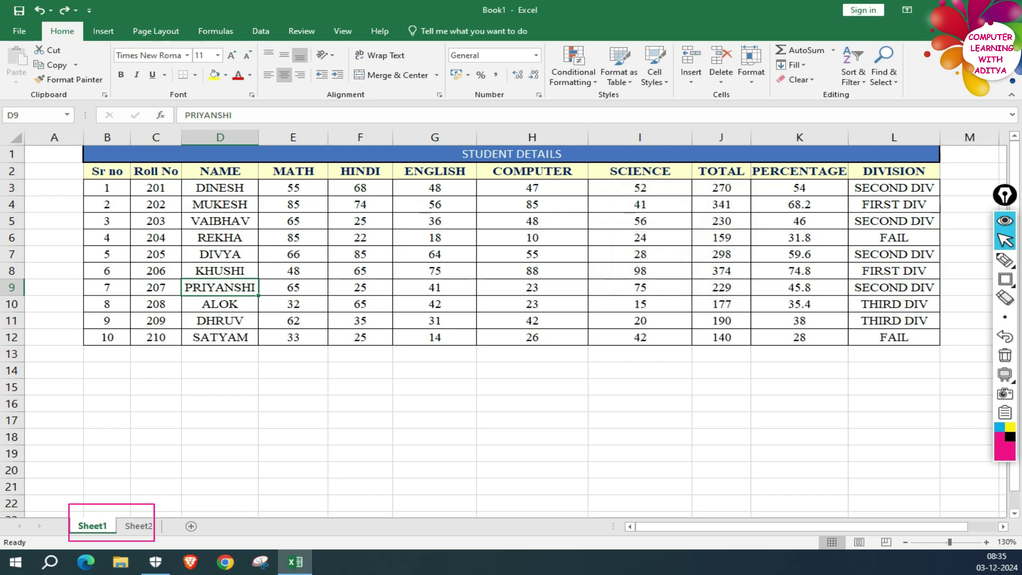
- Delete the Roll No column from cell C6 with the Entire column option of Delete Cells, and undo the deletion
{"action": "left_click", "coordinate": [156, 288]}
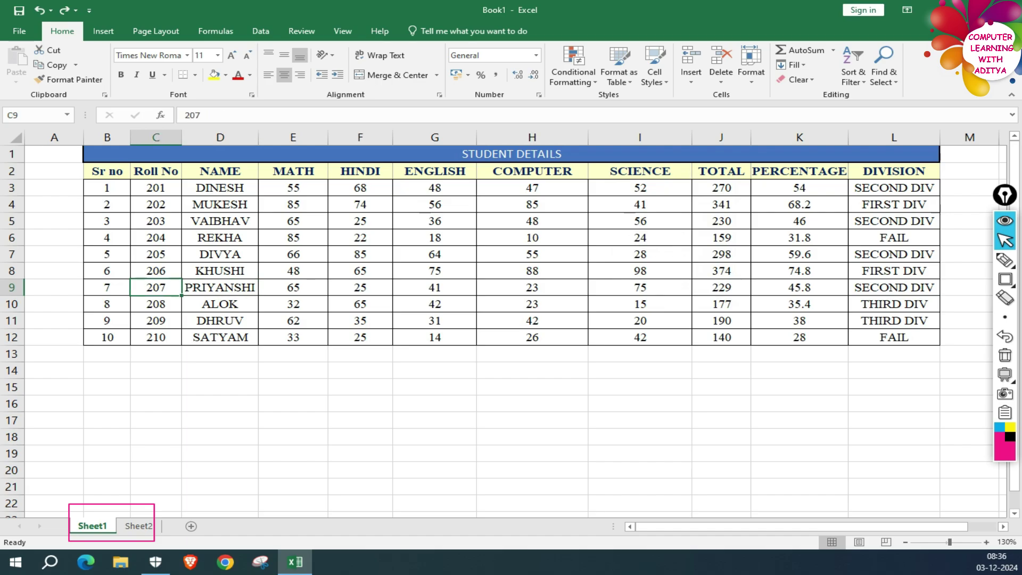
{"action": "left_click", "coordinate": [156, 205]}
{"action": "left_click", "coordinate": [156, 221]}
{"action": "left_click", "coordinate": [156, 337]}
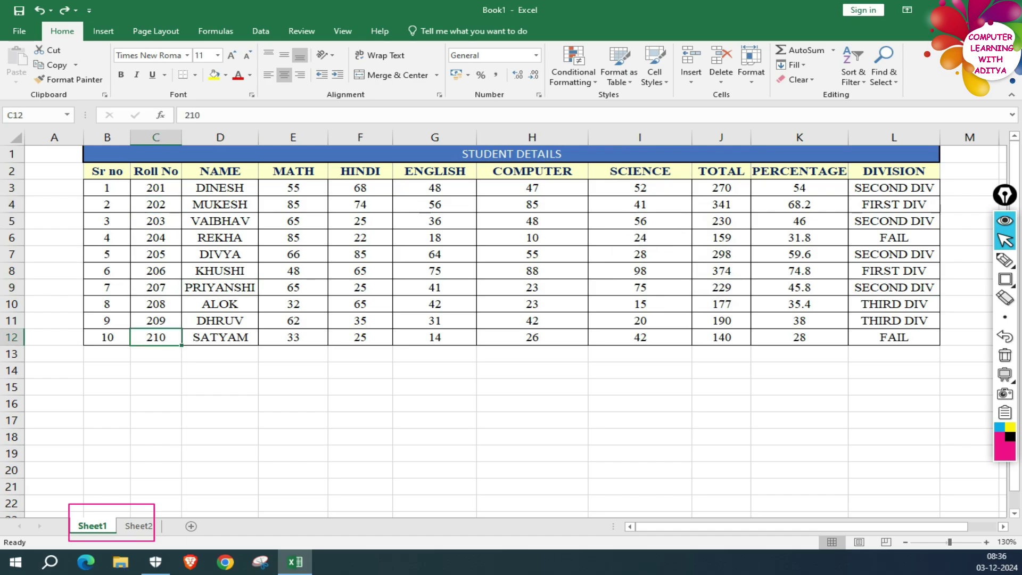
{"action": "left_click", "coordinate": [156, 238]}
{"action": "left_click", "coordinate": [721, 75]}
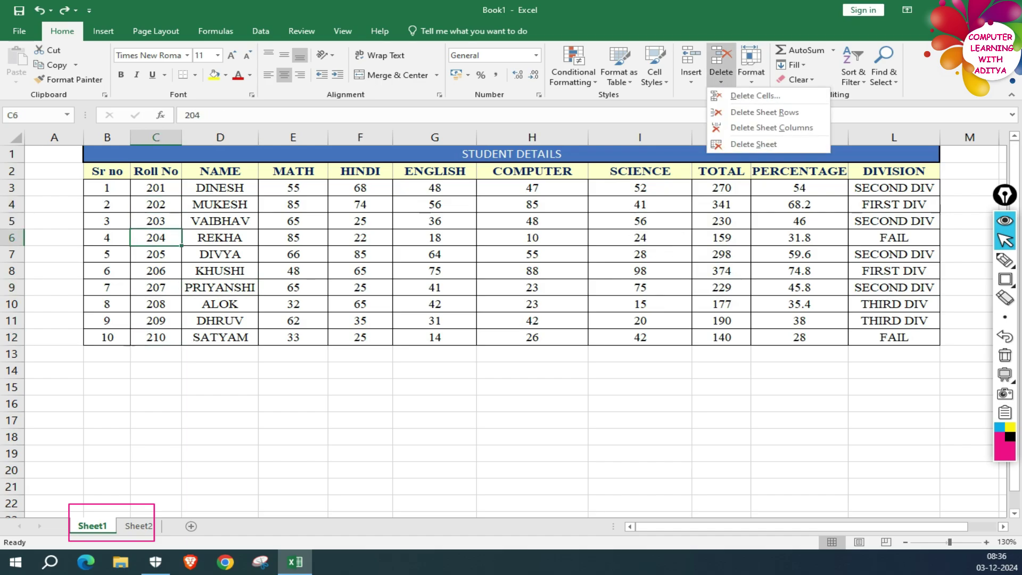
{"action": "left_click", "coordinate": [740, 95]}
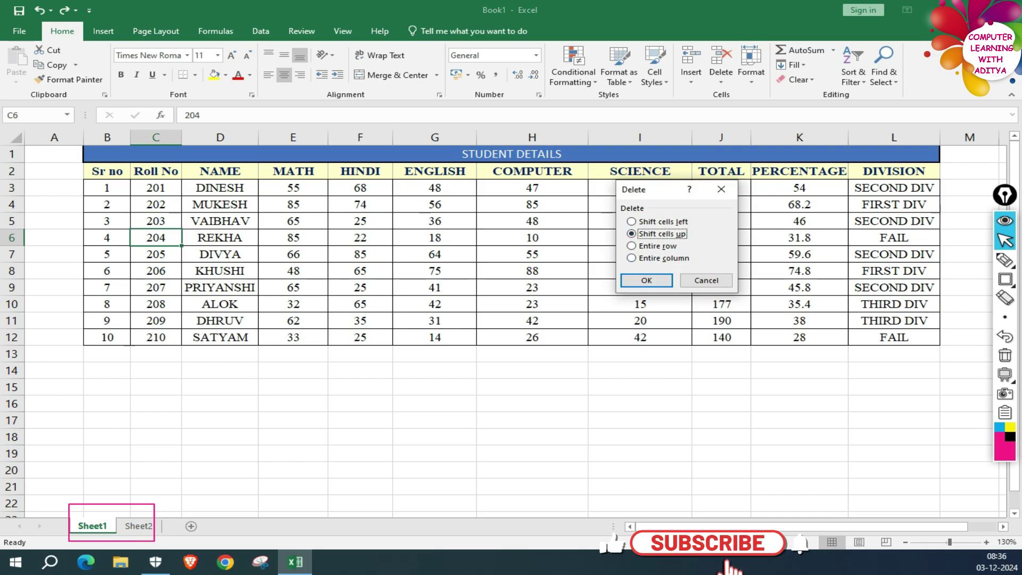
{"action": "left_click", "coordinate": [632, 258]}
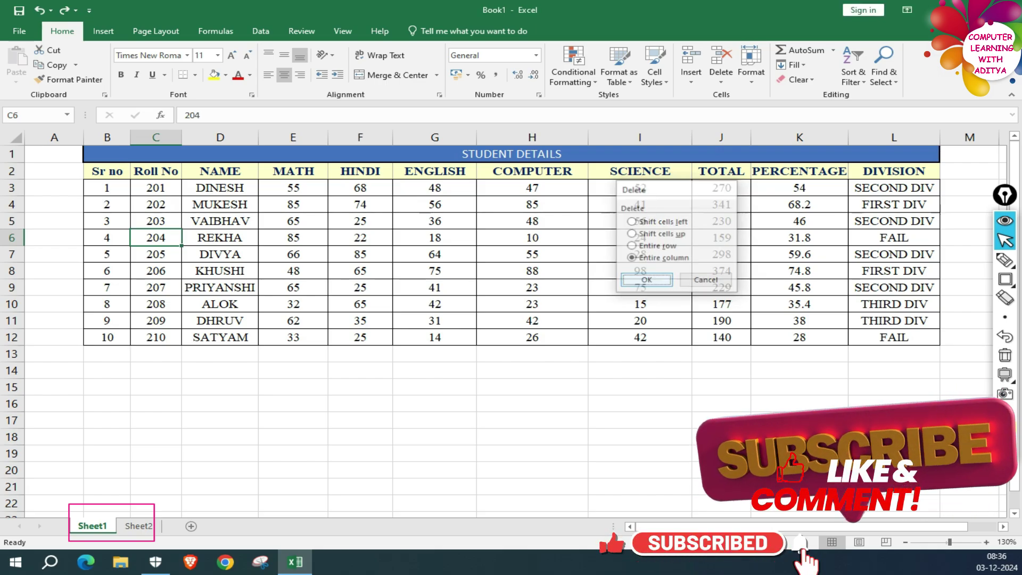
{"action": "key", "text": "Return"}
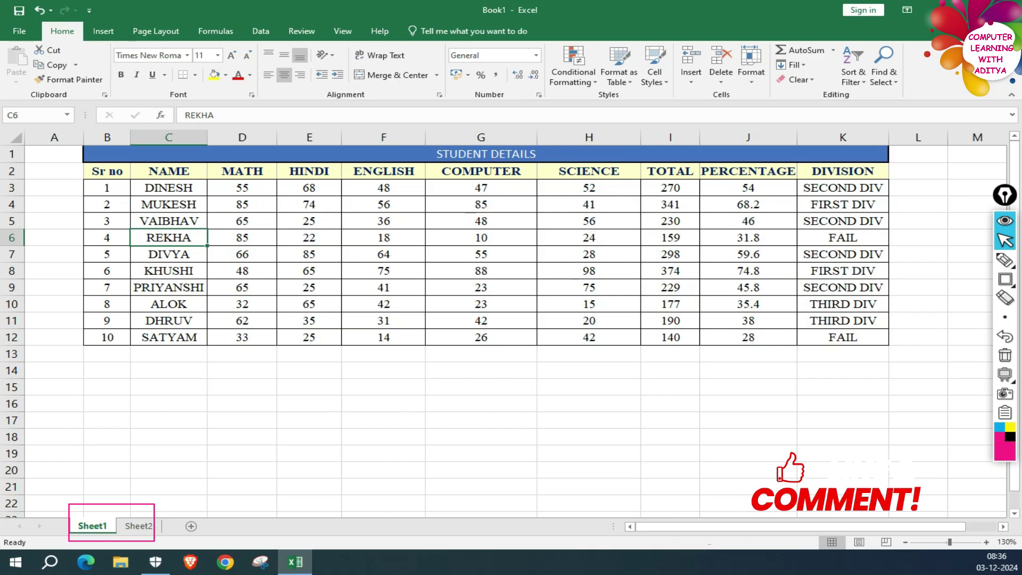
{"action": "key", "text": "ctrl+z"}
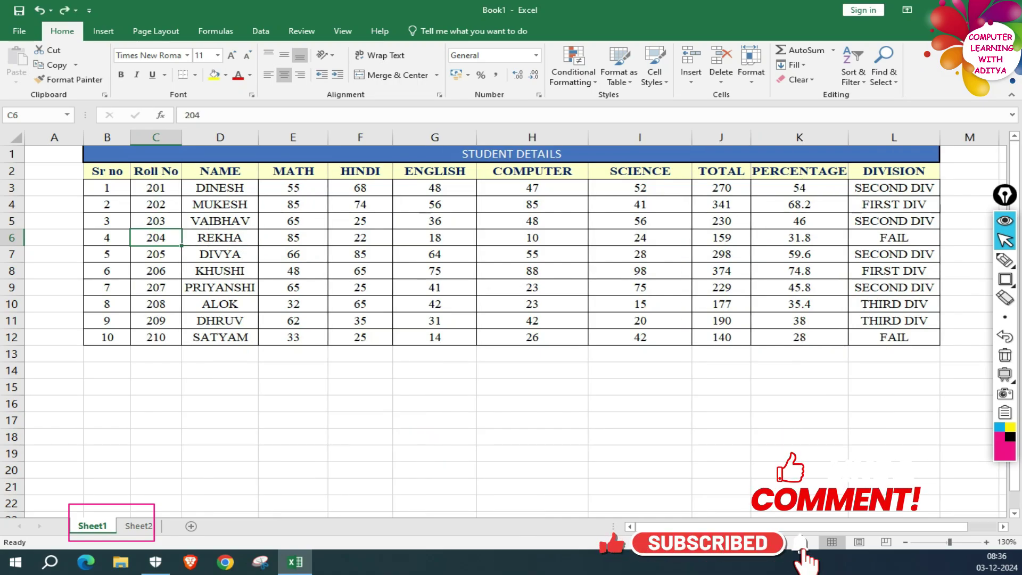
- Examine the roll number 204 record in row 6 across its cells from Sr no to DIVISION
{"action": "left_click_drag", "start_coordinate": [106, 238], "coordinate": [905, 238]}
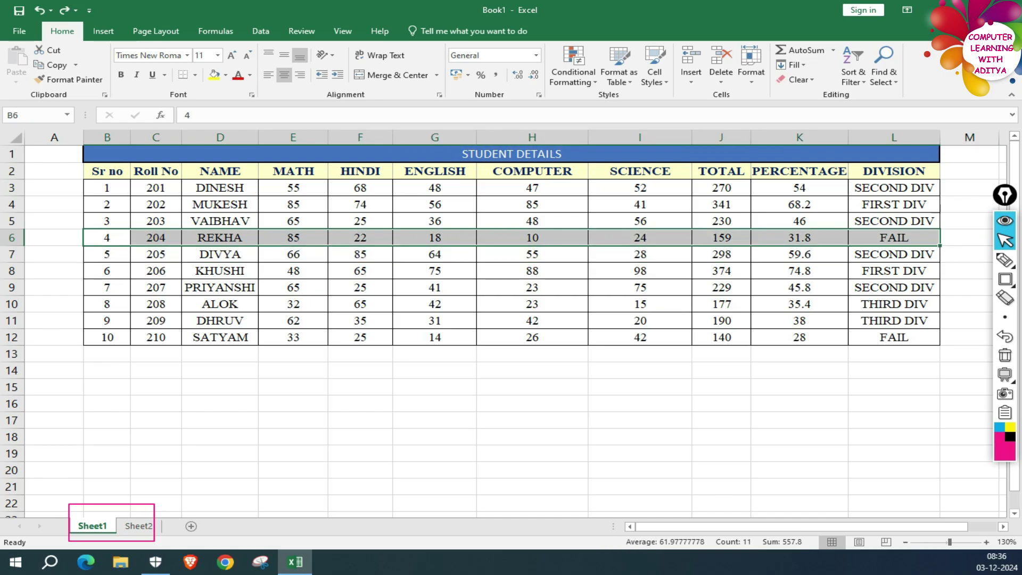
{"action": "left_click", "coordinate": [156, 237]}
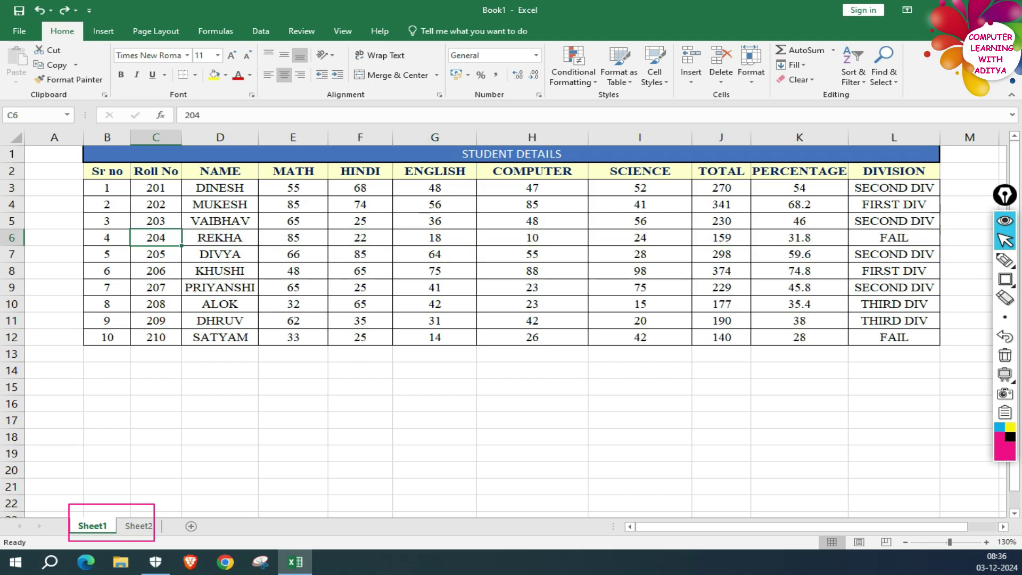
{"action": "key", "text": "Left"}
{"action": "key", "text": "Right"}
{"action": "key", "text": "Right"}
{"action": "key", "text": "Right"}
{"action": "key", "text": "Right"}
{"action": "key", "text": "Right"}
{"action": "key", "text": "Right"}
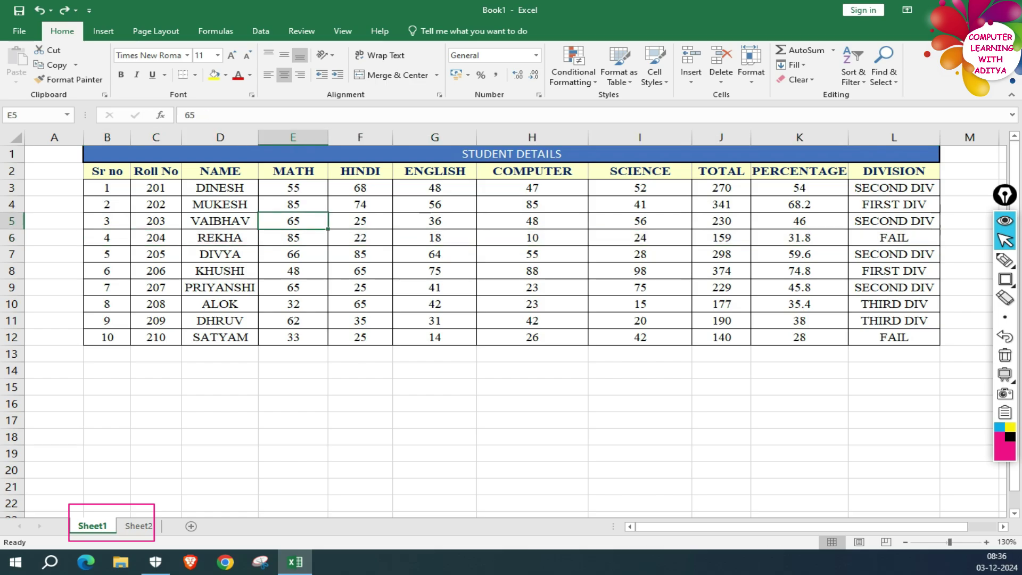
{"action": "key", "text": "Right"}
{"action": "key", "text": "Right"}
{"action": "key", "text": "Right"}
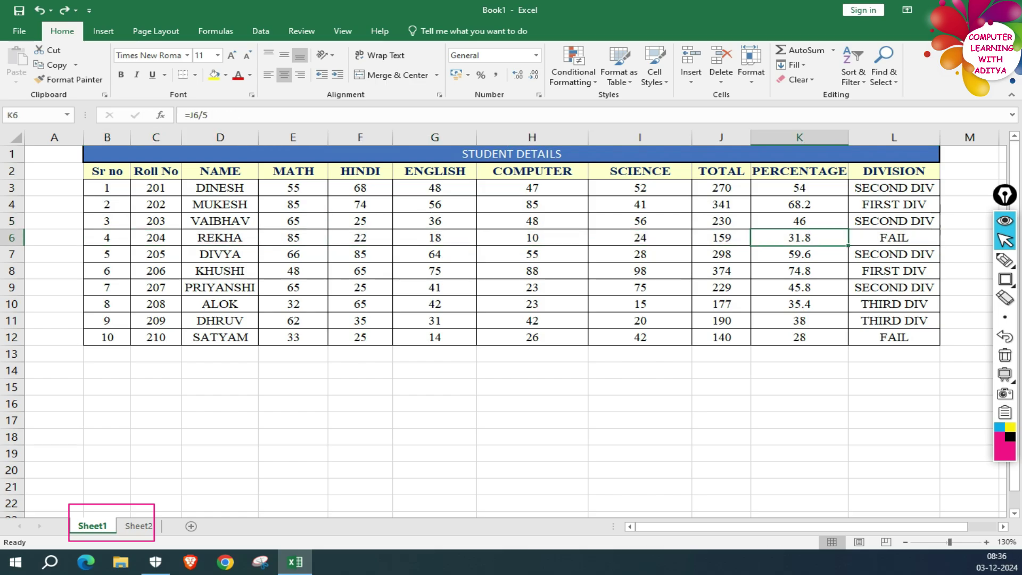
{"action": "key", "text": "Left"}
{"action": "key", "text": "Left"}
{"action": "key", "text": "Left"}
{"action": "key", "text": "Left"}
{"action": "key", "text": "Left"}
{"action": "key", "text": "Left"}
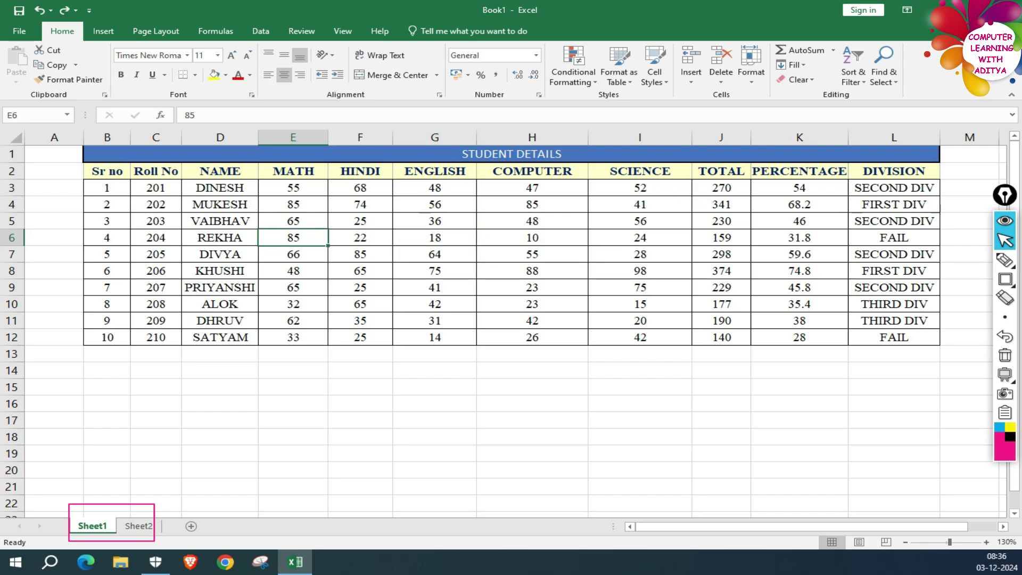
- Delete the roll number 204 record from cell G6 with the Entire row option of Delete Cells, and check row 6
{"action": "left_click_drag", "start_coordinate": [107, 238], "coordinate": [894, 237]}
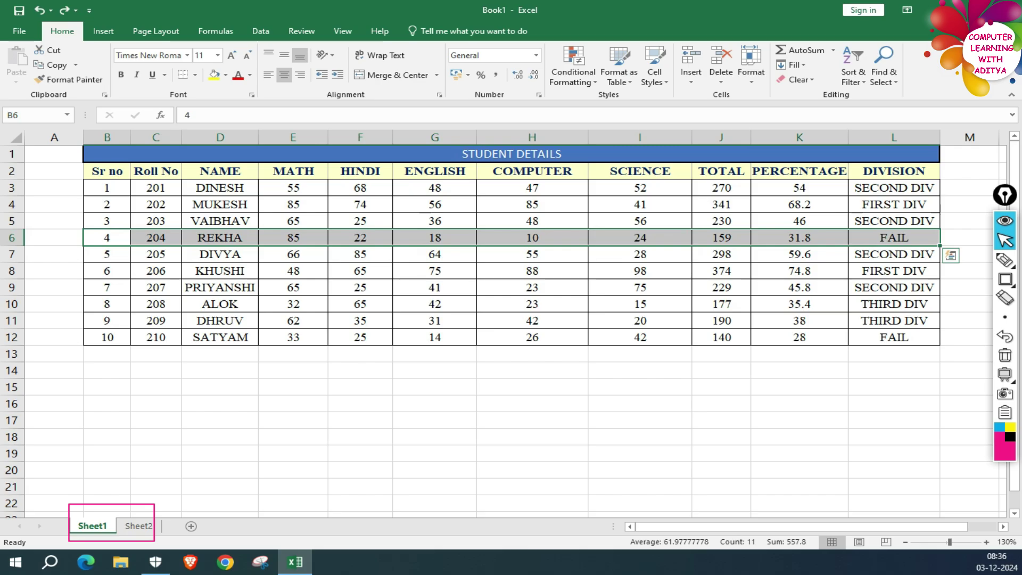
{"action": "key", "text": "Right"}
{"action": "key", "text": "Right"}
{"action": "key", "text": "Right"}
{"action": "key", "text": "Right"}
{"action": "key", "text": "Right"}
{"action": "key", "text": "Right"}
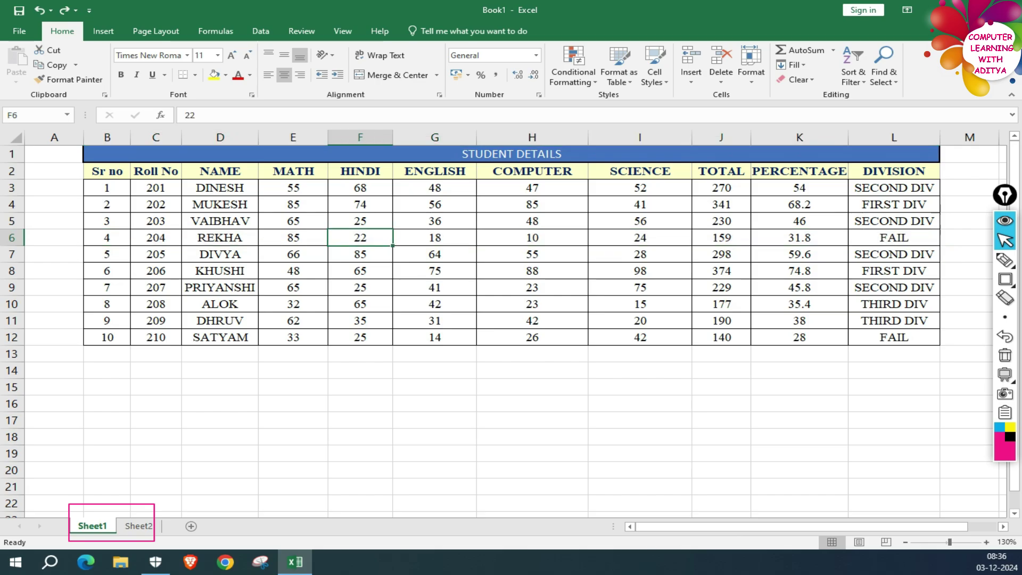
{"action": "key", "text": "Left"}
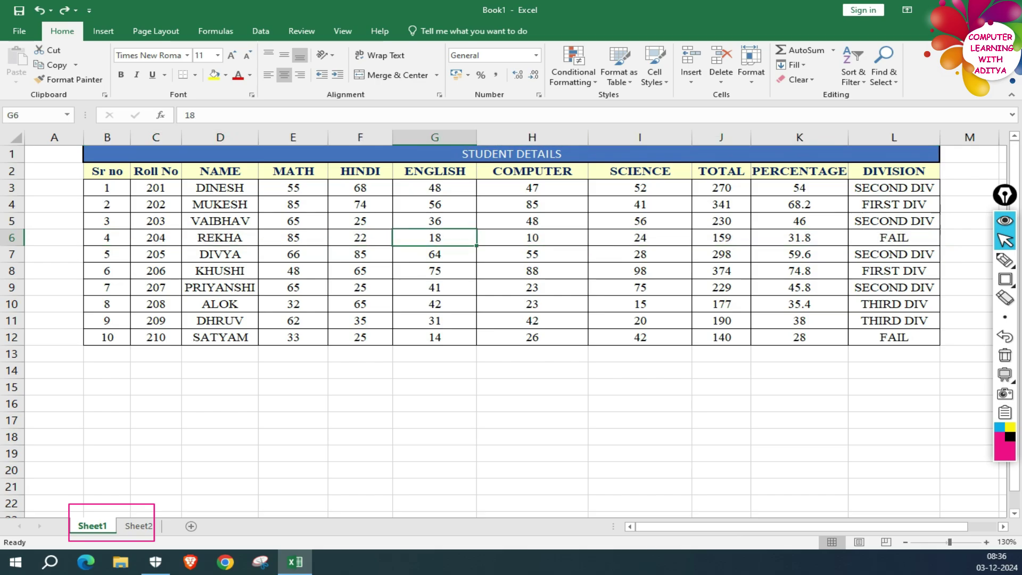
{"action": "left_click", "coordinate": [721, 83]}
{"action": "left_click", "coordinate": [739, 97]}
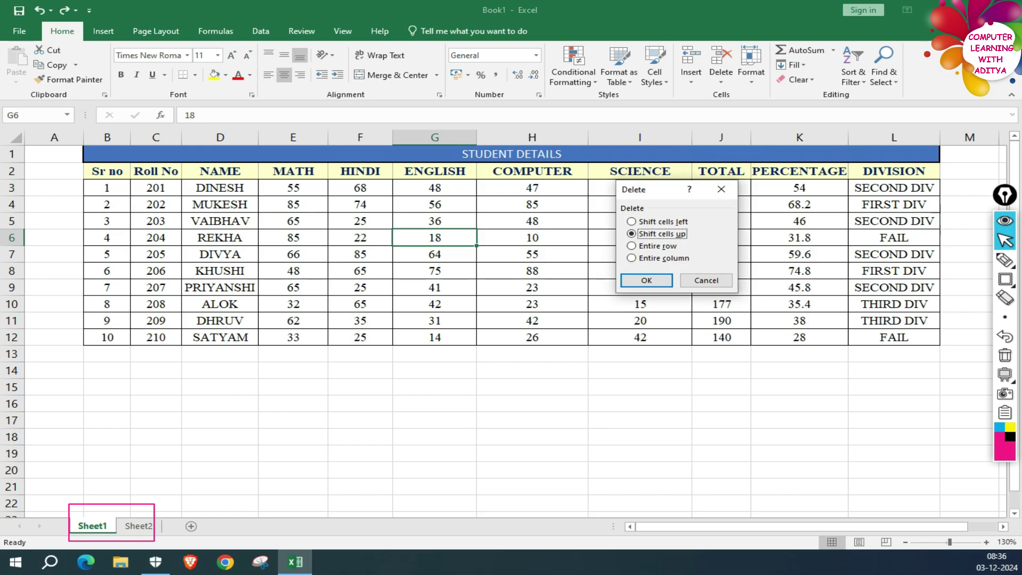
{"action": "key", "text": "Down"}
{"action": "key", "text": "Return"}
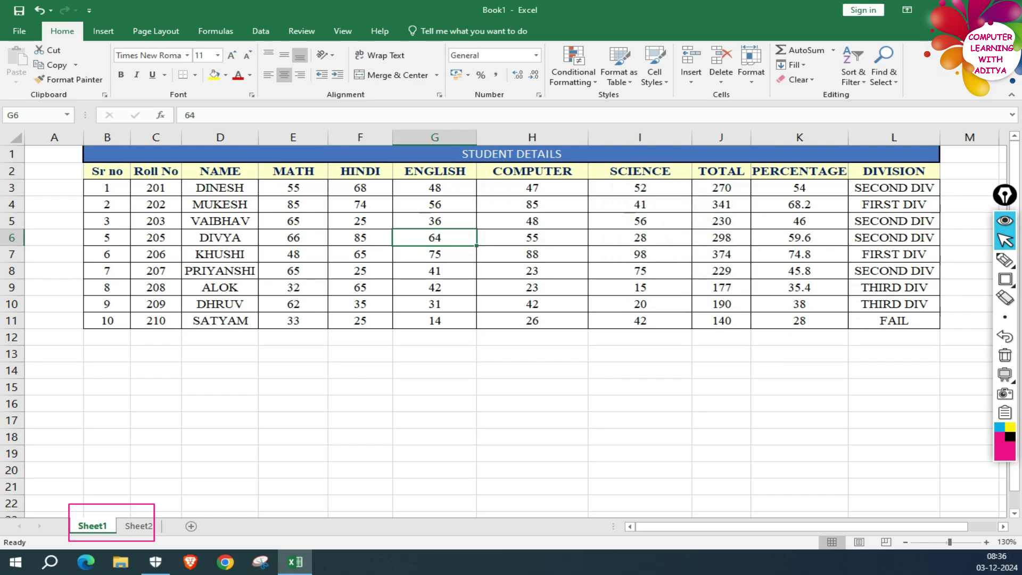
{"action": "left_click_drag", "start_coordinate": [107, 238], "coordinate": [894, 237]}
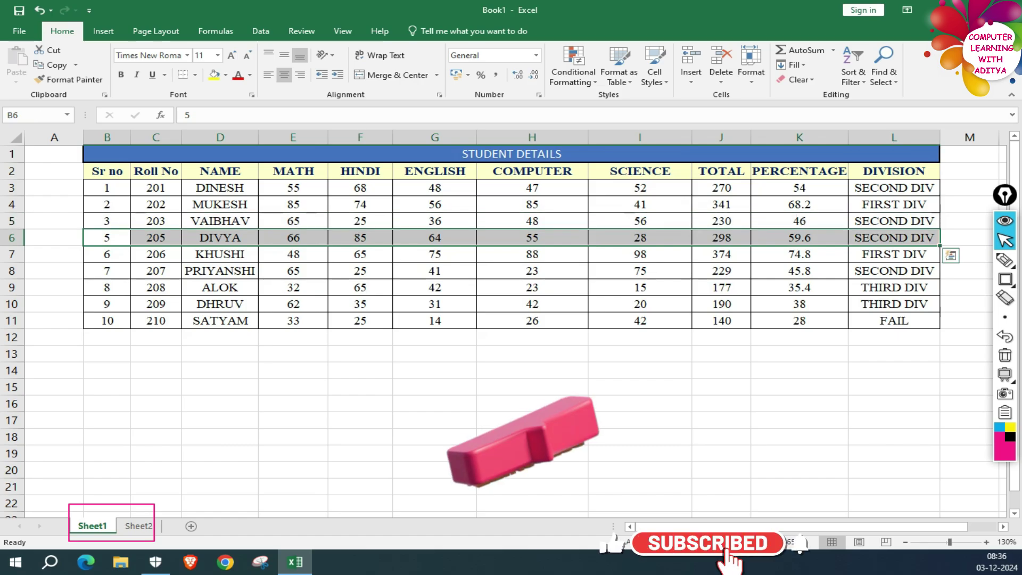
- Delete the roll number 210 record from cell E11 with the Entire row option, and undo both row deletions
{"action": "left_click", "coordinate": [293, 320]}
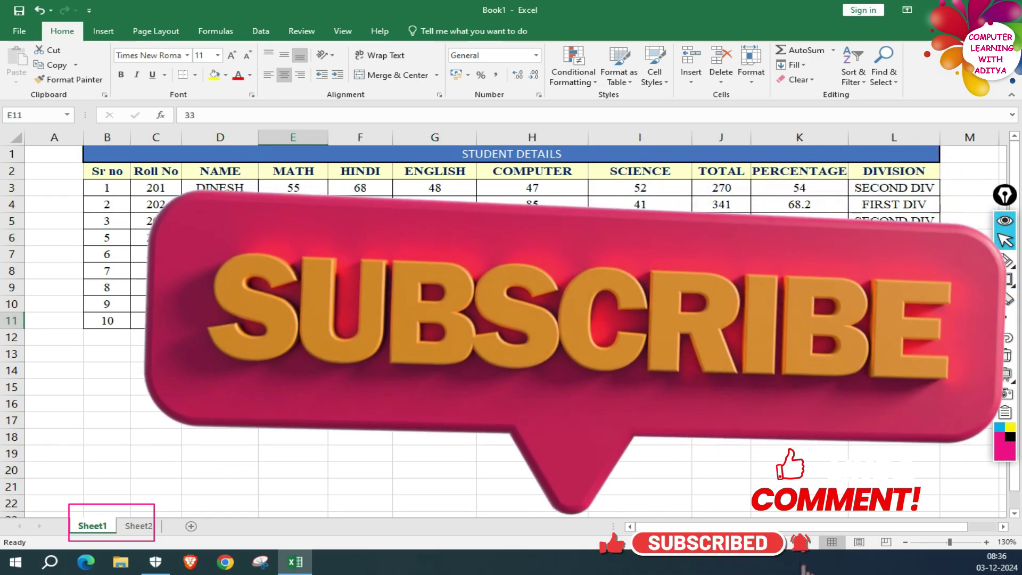
{"action": "left_click", "coordinate": [721, 74]}
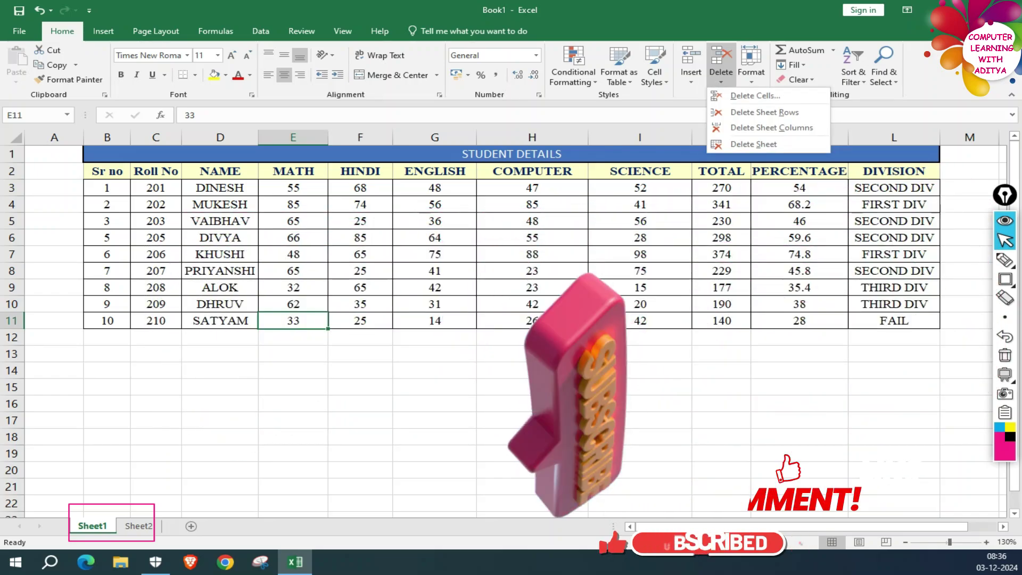
{"action": "left_click", "coordinate": [755, 96]}
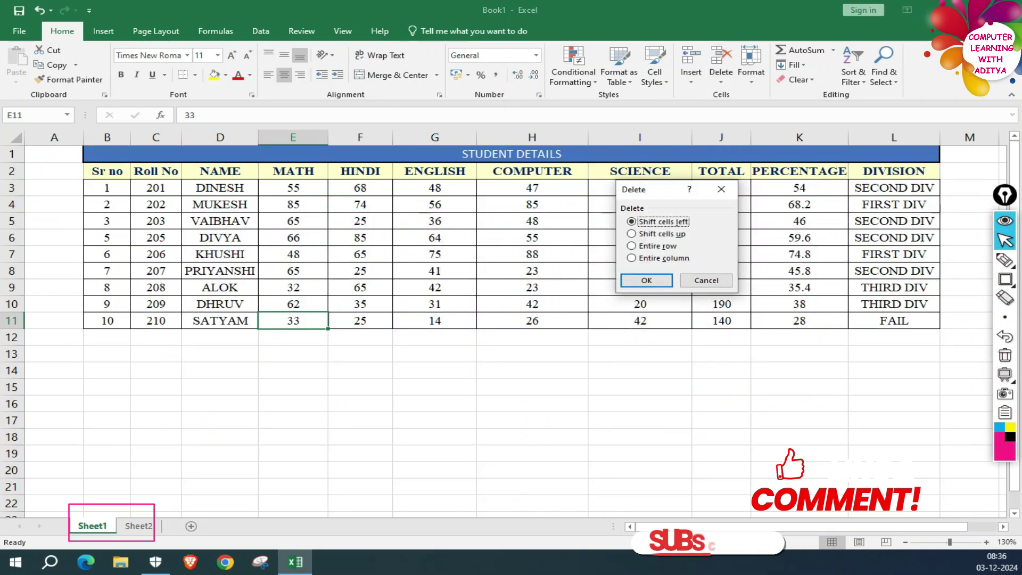
{"action": "key", "text": "alt+r"}
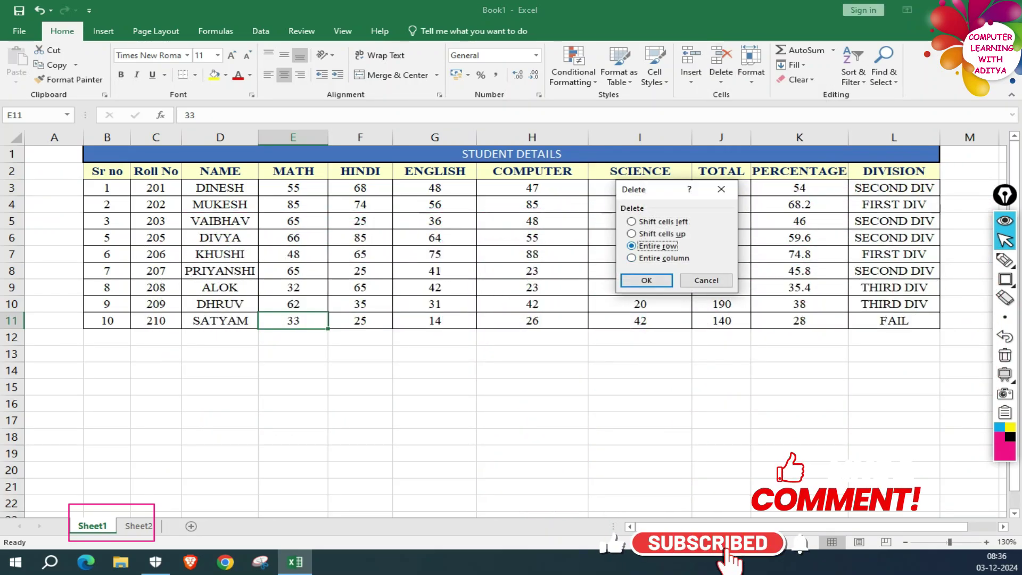
{"action": "key", "text": "Return"}
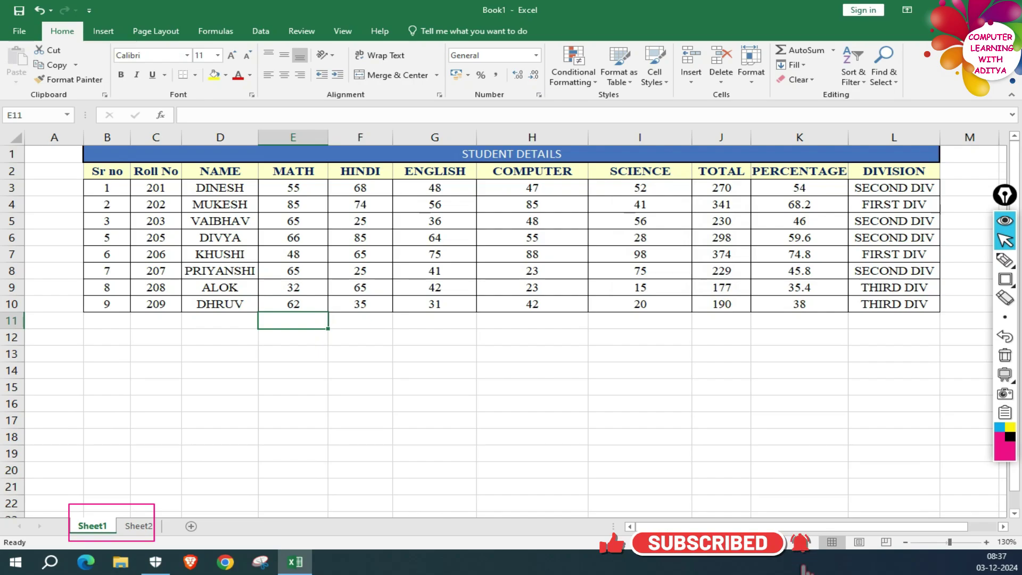
{"action": "left_click_drag", "start_coordinate": [107, 320], "coordinate": [894, 320]}
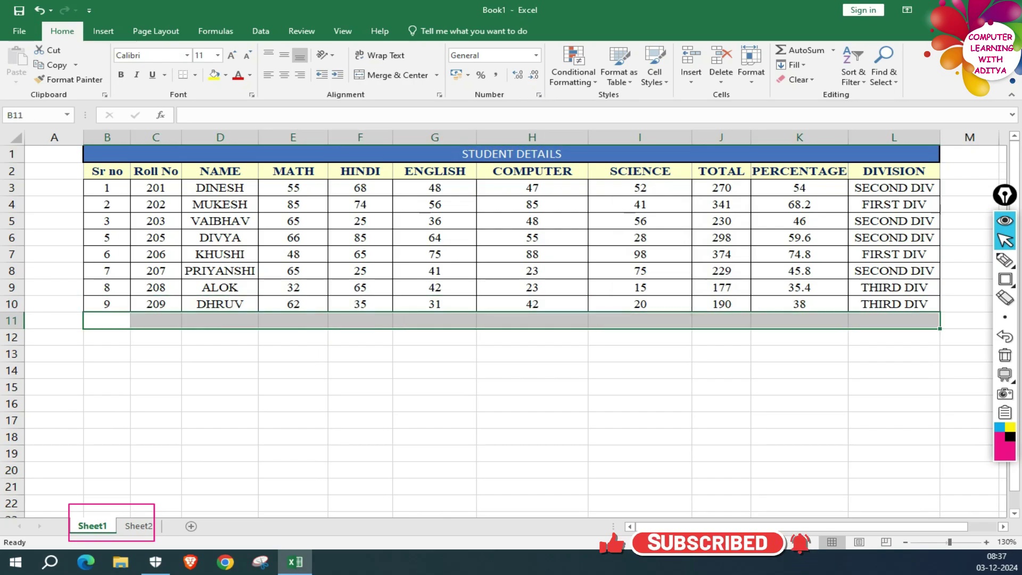
{"action": "left_click", "coordinate": [640, 370]}
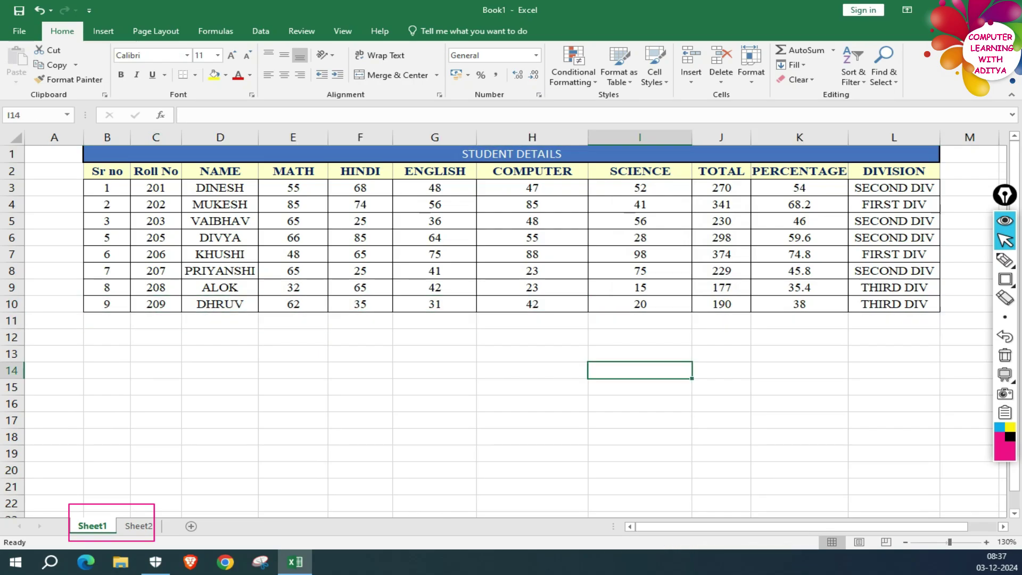
{"action": "key", "text": "ctrl+z"}
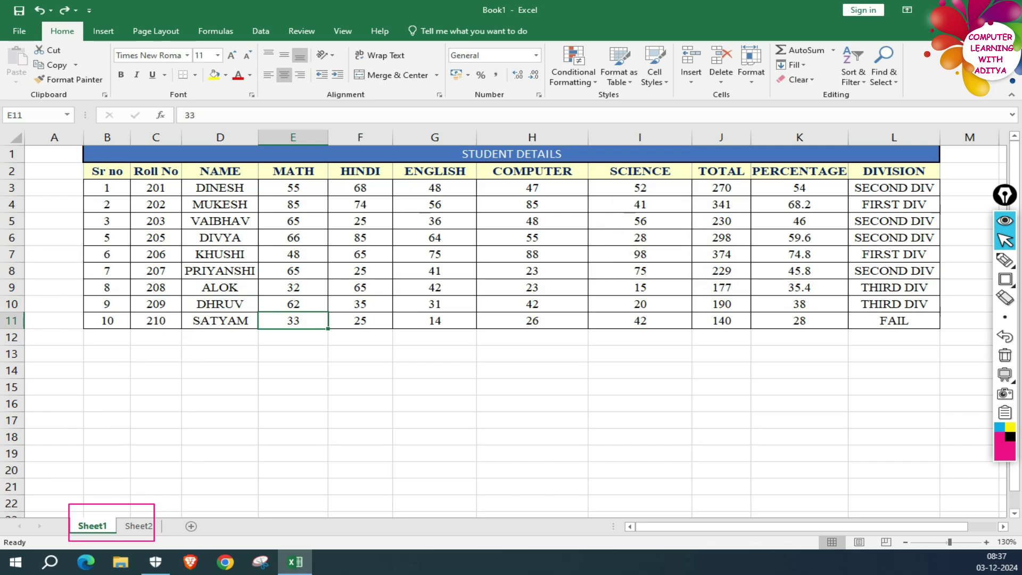
{"action": "key", "text": "ctrl+z"}
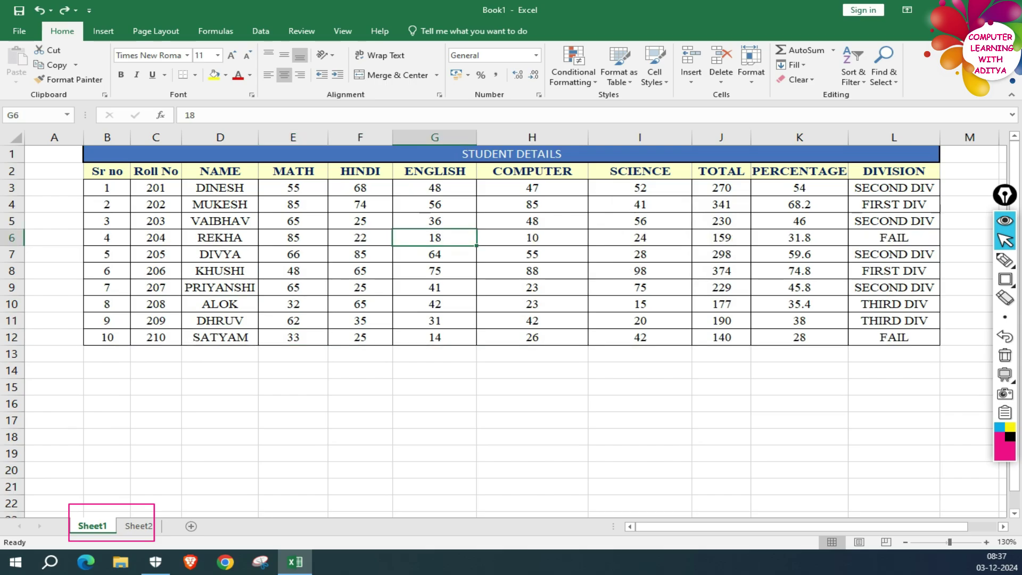
- Delete the roll number 210 record in row 12 from cell E12 with Delete Sheet Rows, and check B12:L12
{"action": "left_click_drag", "start_coordinate": [220, 338], "coordinate": [532, 337]}
{"action": "left_click_drag", "start_coordinate": [220, 238], "coordinate": [532, 254]}
{"action": "left_click", "coordinate": [434, 353]}
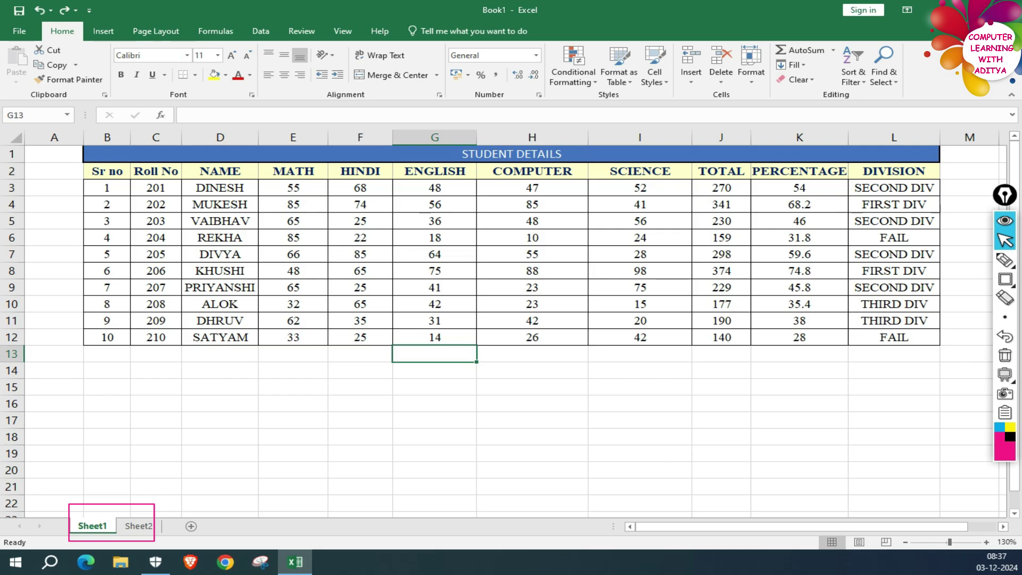
{"action": "left_click", "coordinate": [293, 337]}
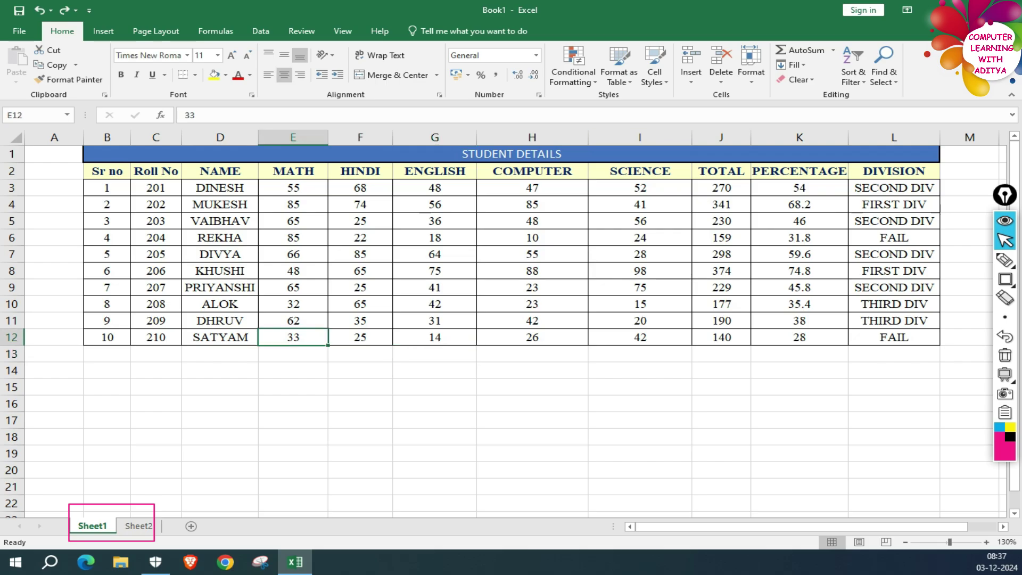
{"action": "left_click", "coordinate": [721, 67]}
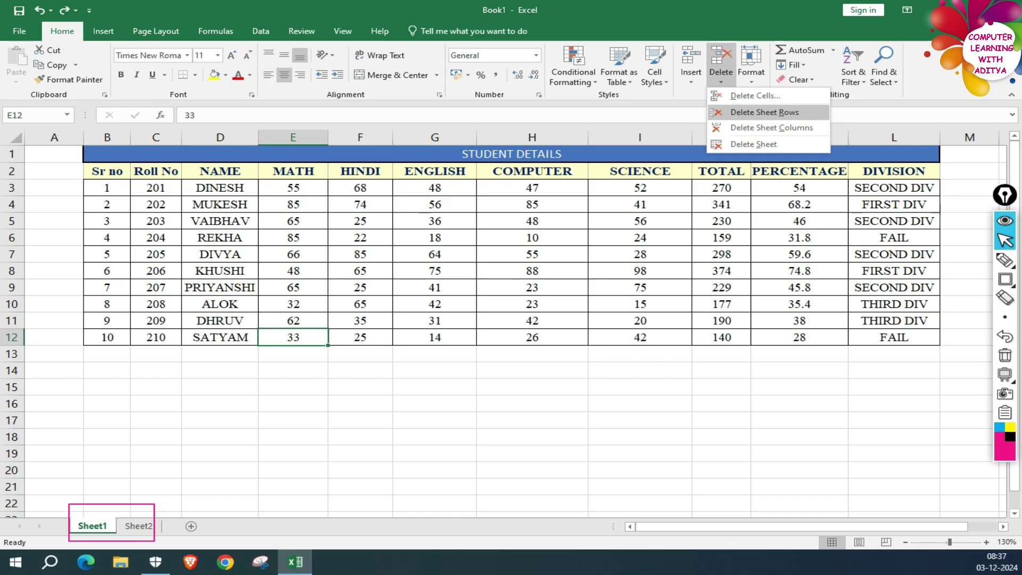
{"action": "left_click", "coordinate": [764, 112]}
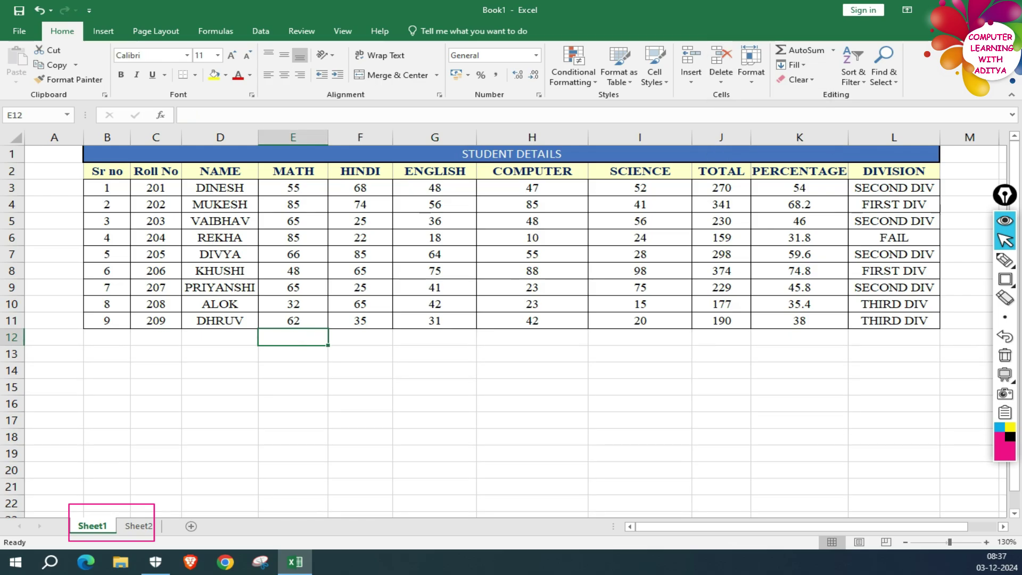
{"action": "left_click_drag", "start_coordinate": [107, 337], "coordinate": [892, 334]}
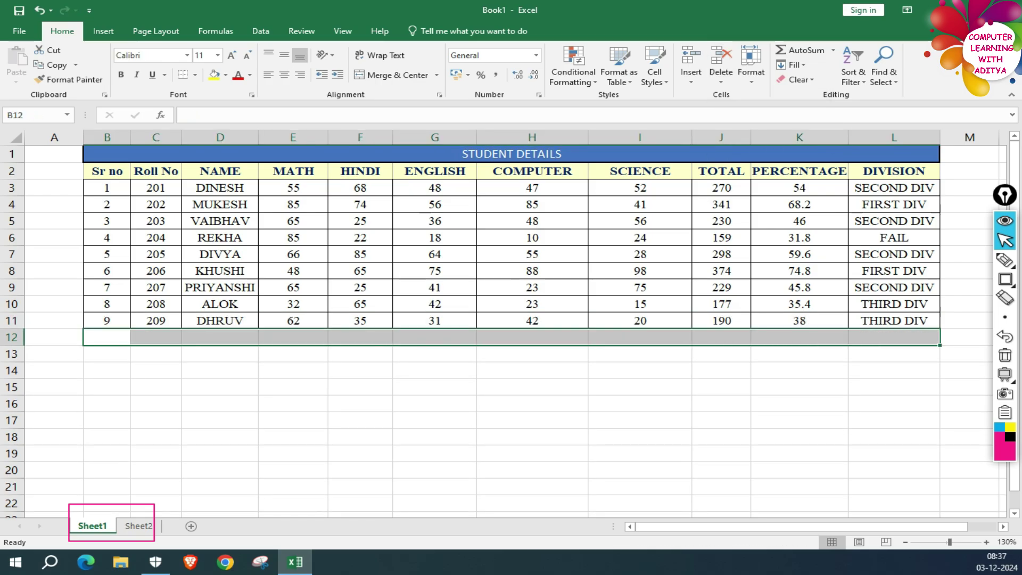
- Check the Delete Cells options without applying any, and undo the deletion of the roll number 210 row
{"action": "left_click", "coordinate": [721, 67]}
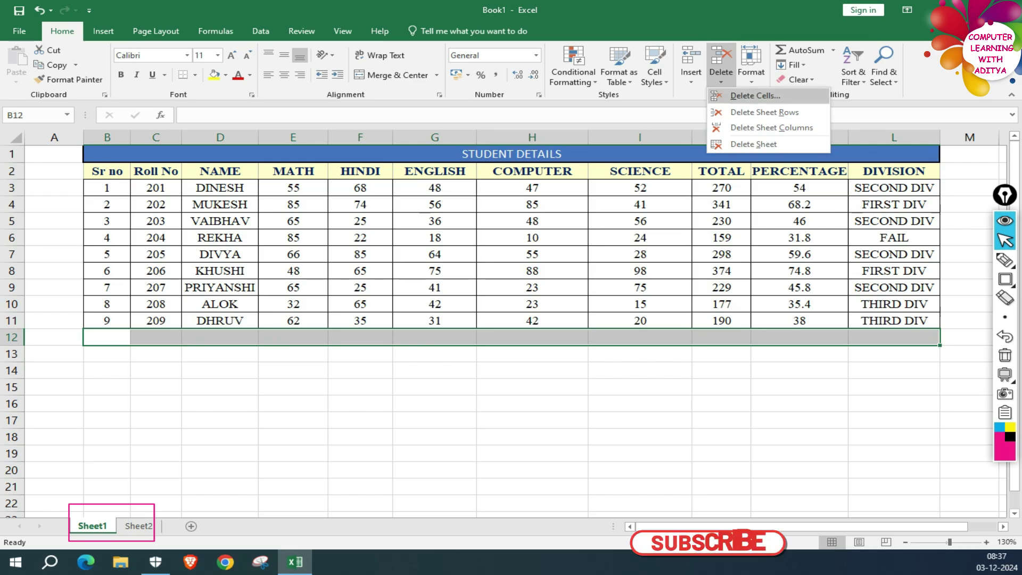
{"action": "left_click", "coordinate": [746, 95]}
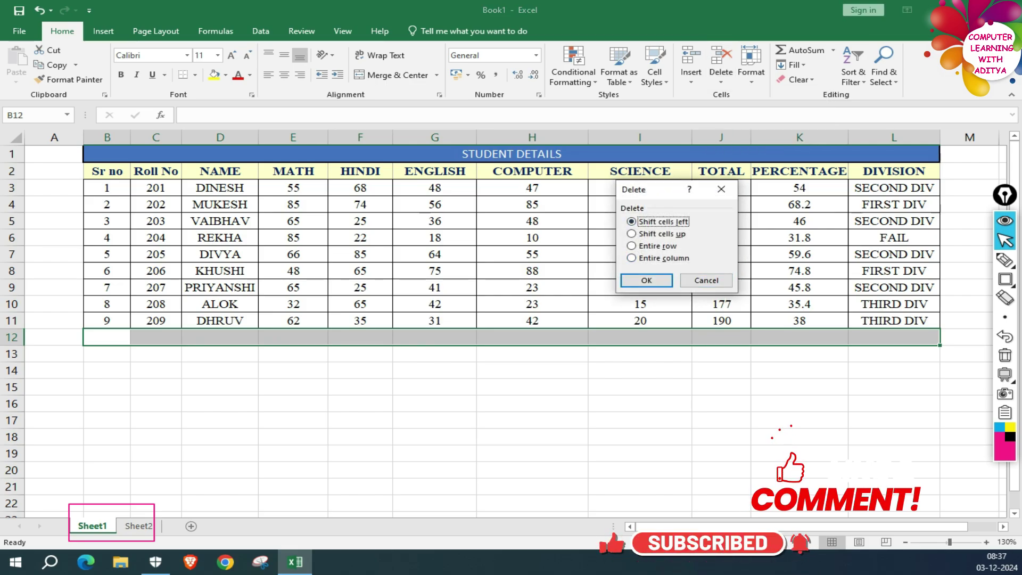
{"action": "left_click", "coordinate": [706, 280]}
{"action": "left_click", "coordinate": [721, 66]}
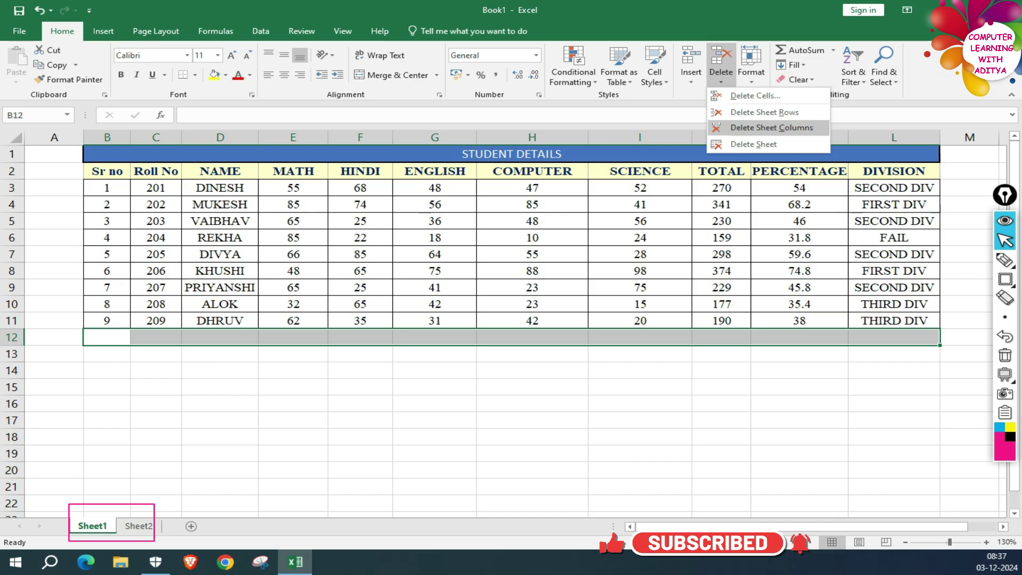
{"action": "key", "text": "Escape"}
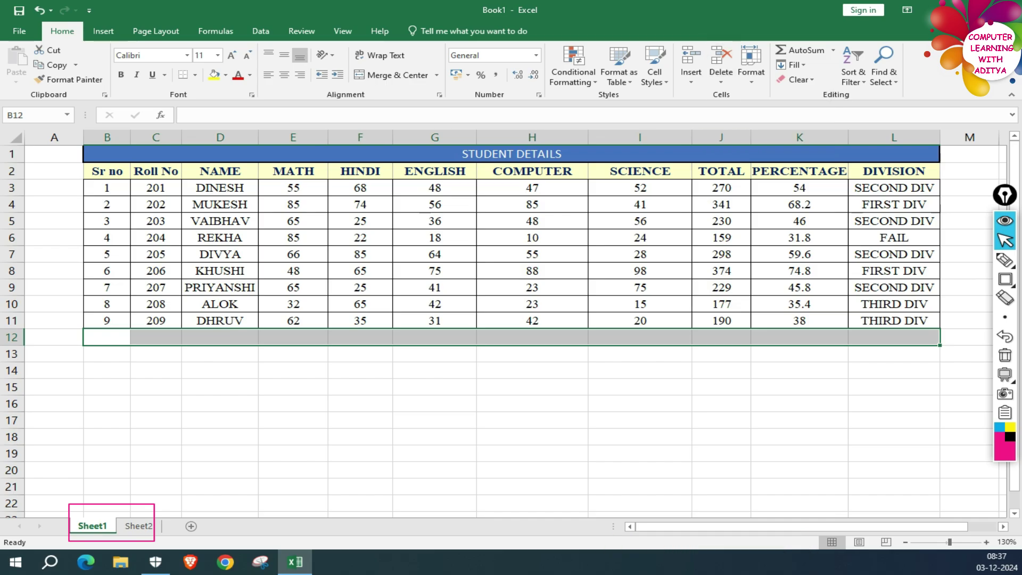
{"action": "key", "text": "ctrl+z"}
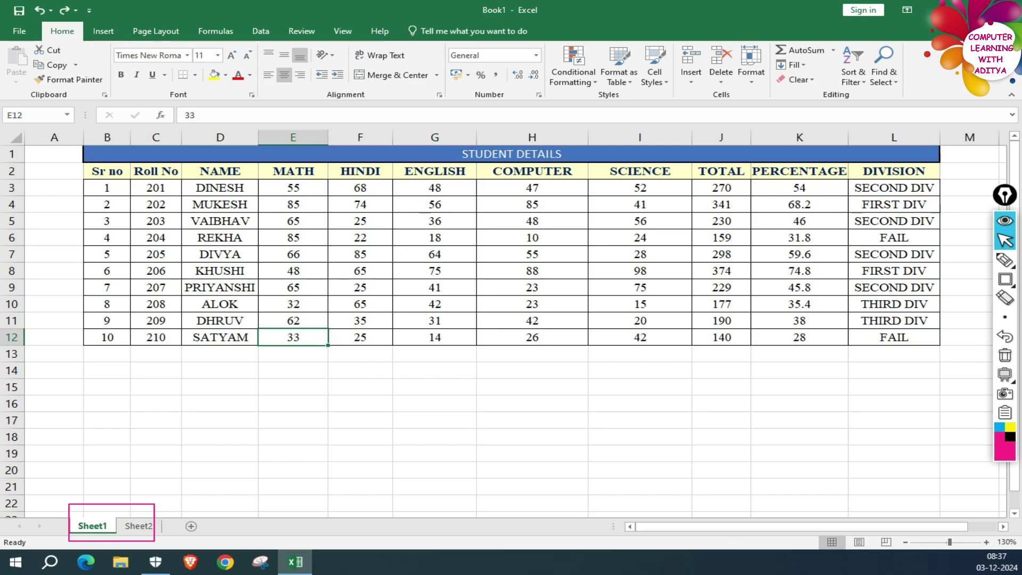
- Insert a blank column before MATH from cell E2 with the Entire column option of the Insert dialog
{"action": "left_click", "coordinate": [293, 171]}
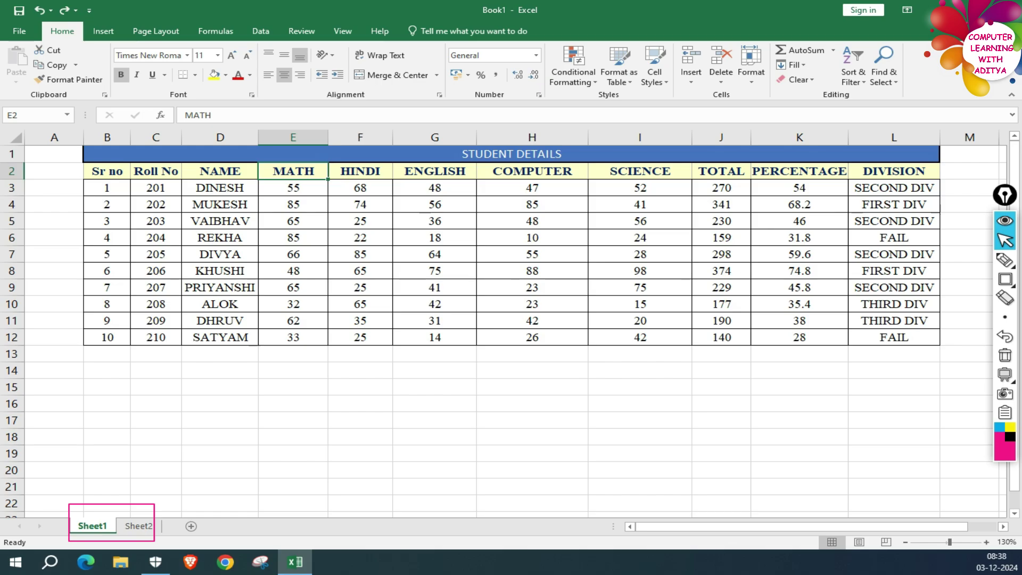
{"action": "key", "text": "ctrl+shift+equal"}
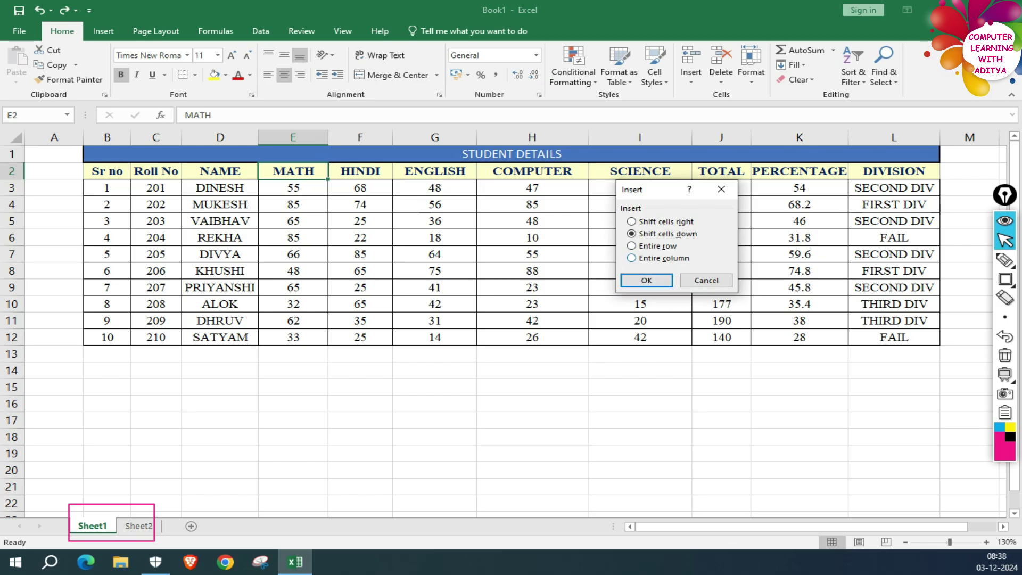
{"action": "key", "text": "alt+c"}
{"action": "key", "text": "Return"}
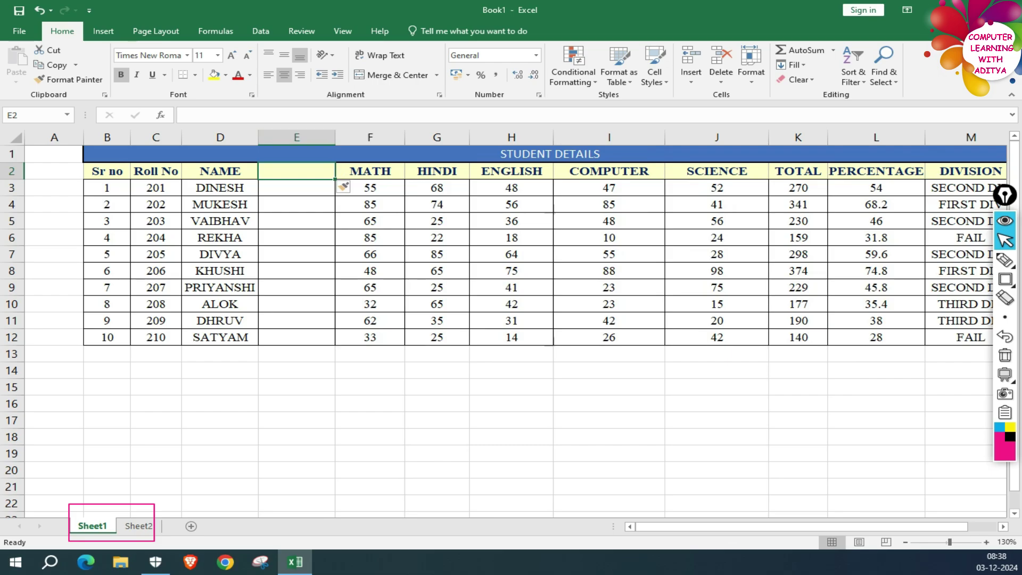
- Delete the blank column E from cell E2 with the Entire column option of the Delete dialog
{"action": "key", "text": "ctrl+minus"}
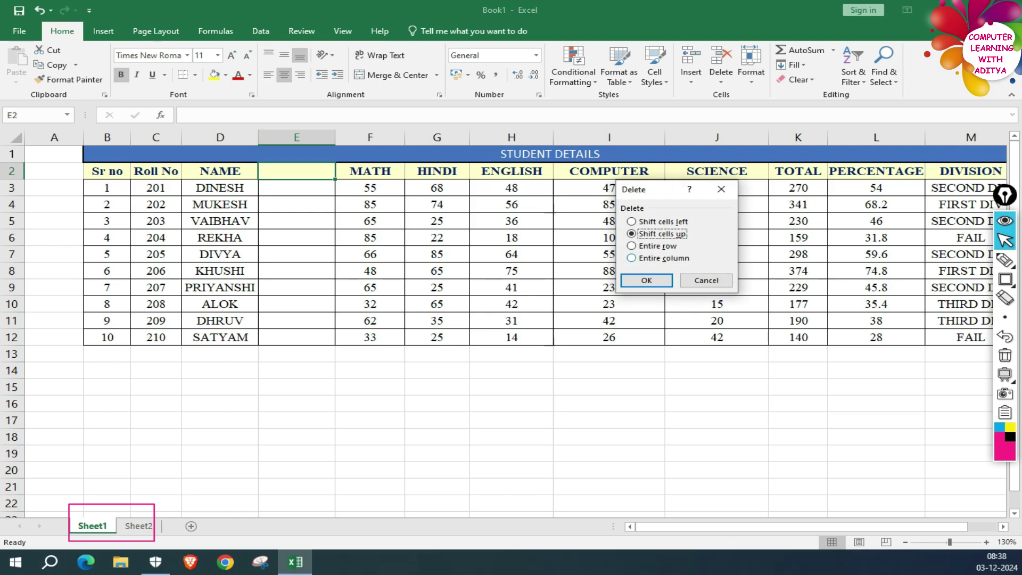
{"action": "key", "text": "c"}
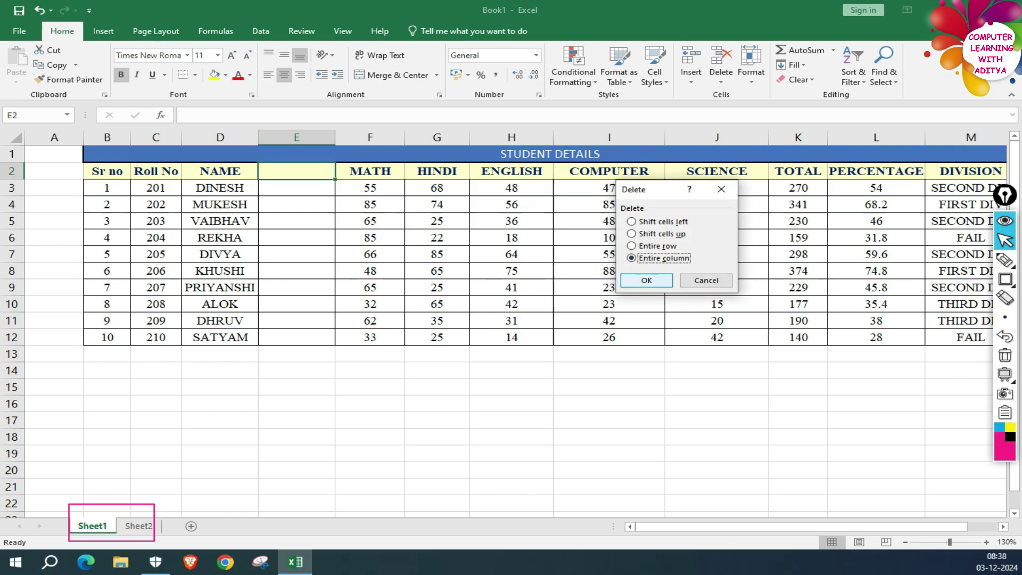
{"action": "key", "text": "Return"}
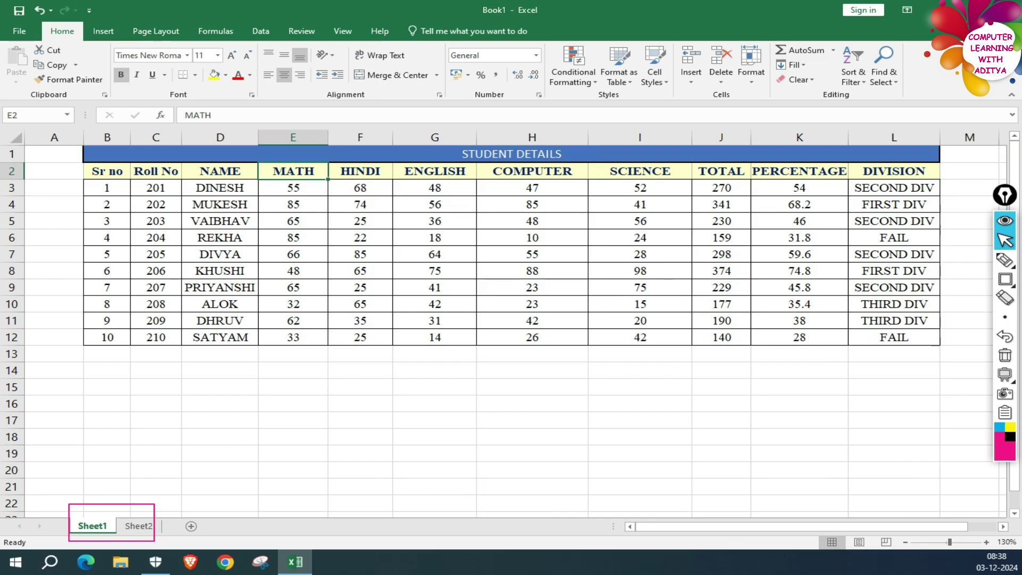
{"action": "left_click", "coordinate": [293, 238]}
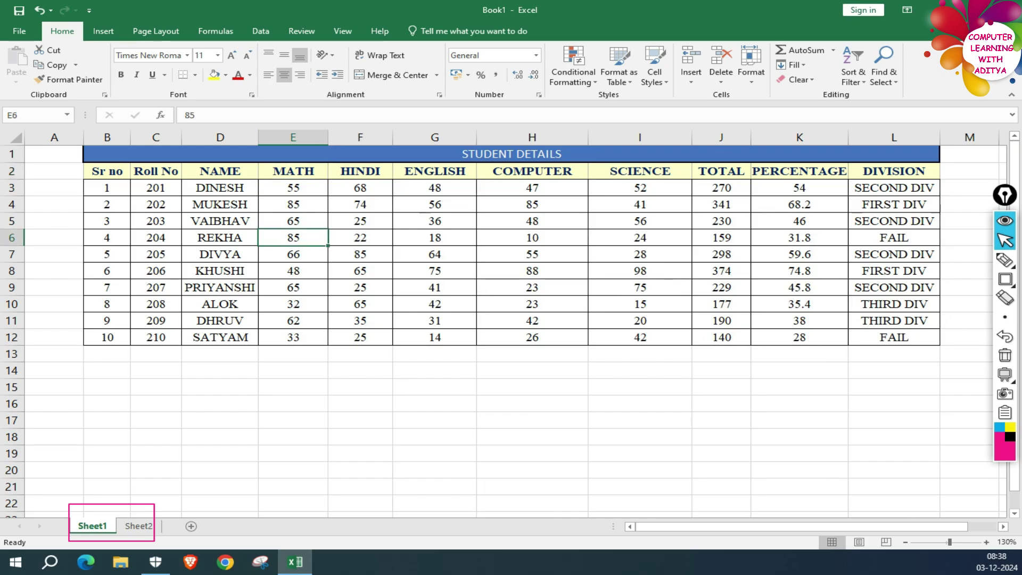
{"action": "left_click", "coordinate": [156, 238]}
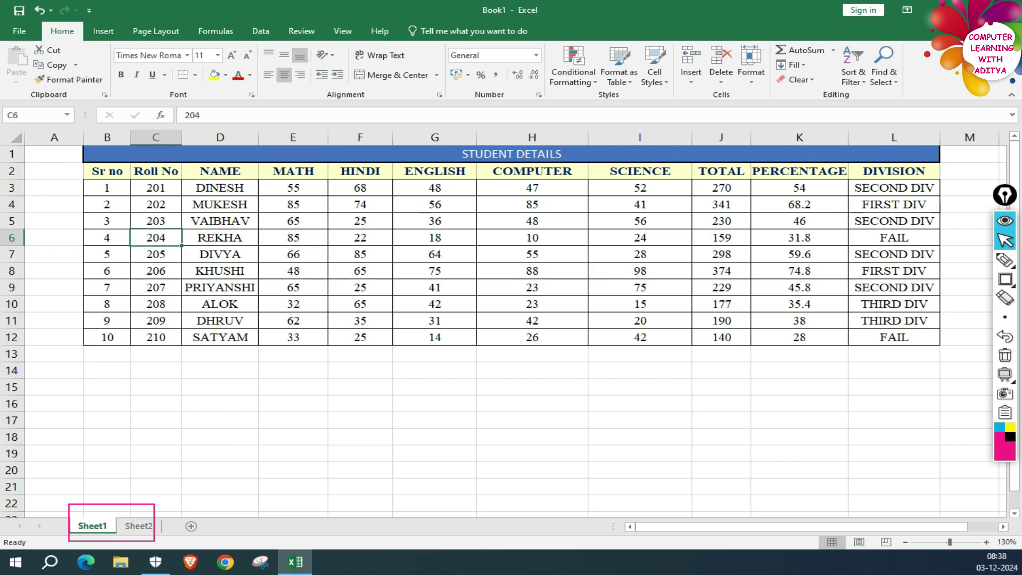
{"action": "left_click", "coordinate": [435, 221]}
{"action": "left_click", "coordinate": [434, 304]}
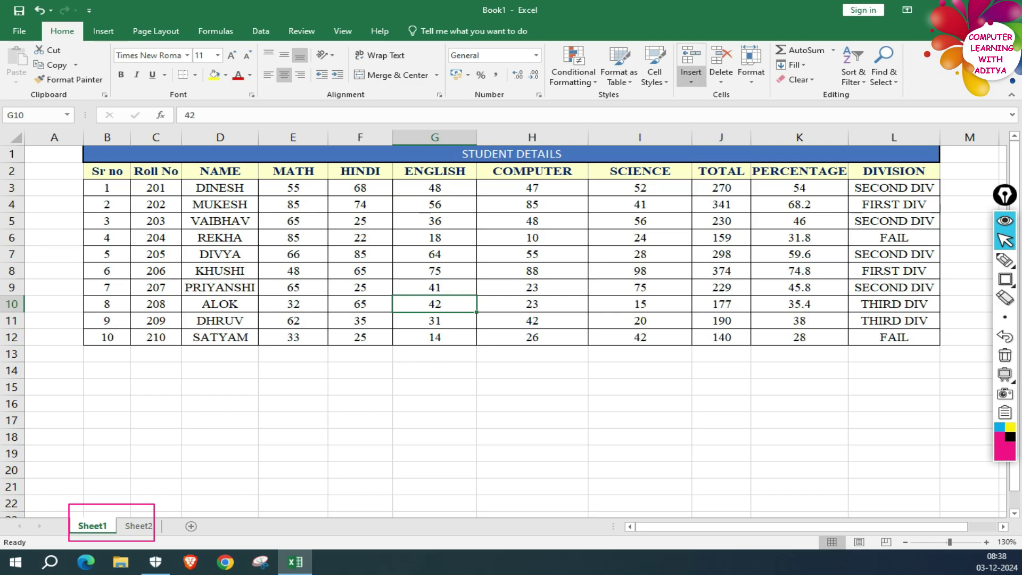
{"action": "left_click", "coordinate": [721, 75]}
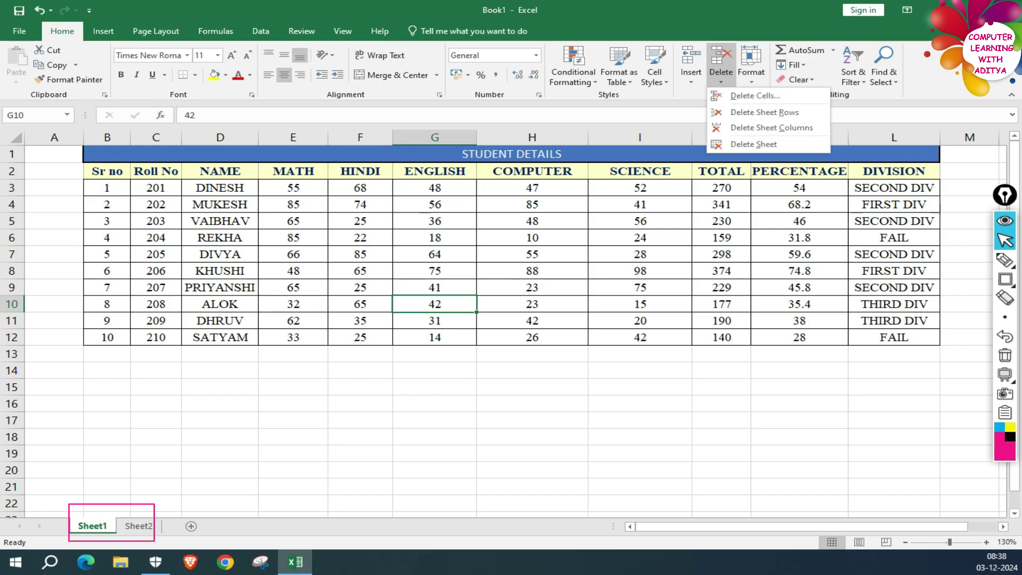
{"action": "left_click", "coordinate": [721, 74]}
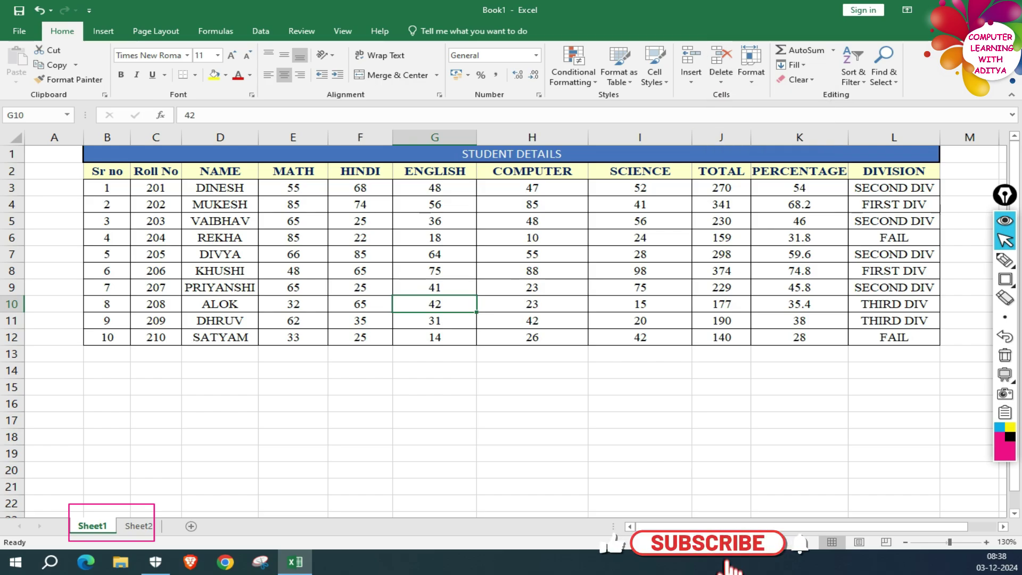
{"action": "left_click", "coordinate": [721, 75]}
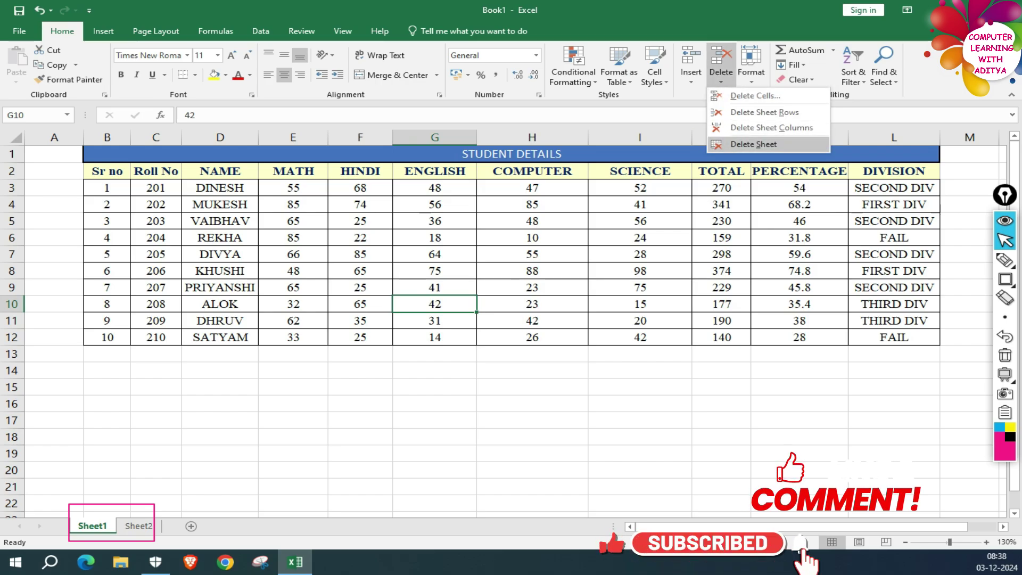
{"action": "key", "text": "Escape"}
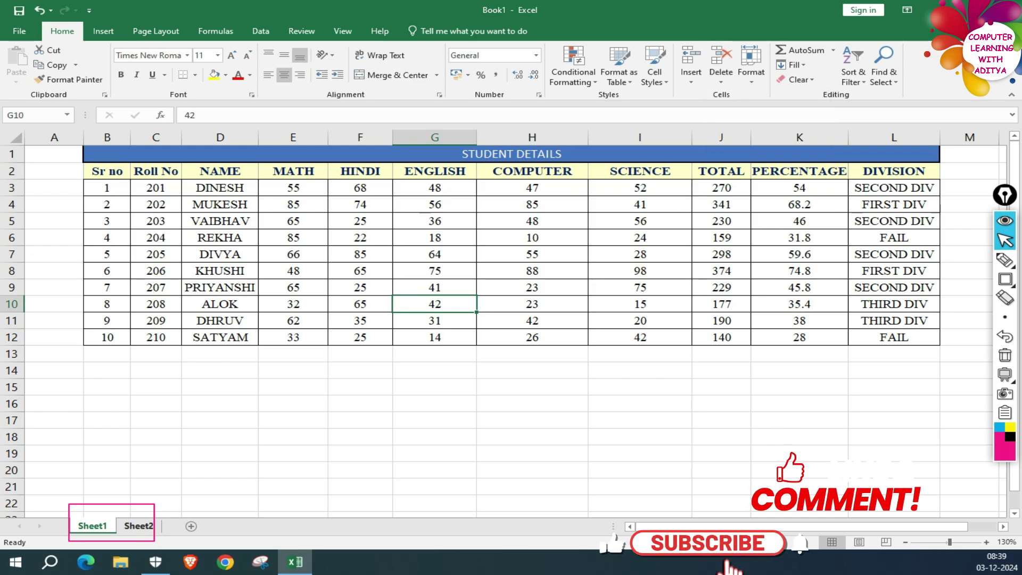
- Switch to the empty Sheet2 and delete that whole sheet from the workbook
{"action": "key", "text": "ctrl+Page_Down"}
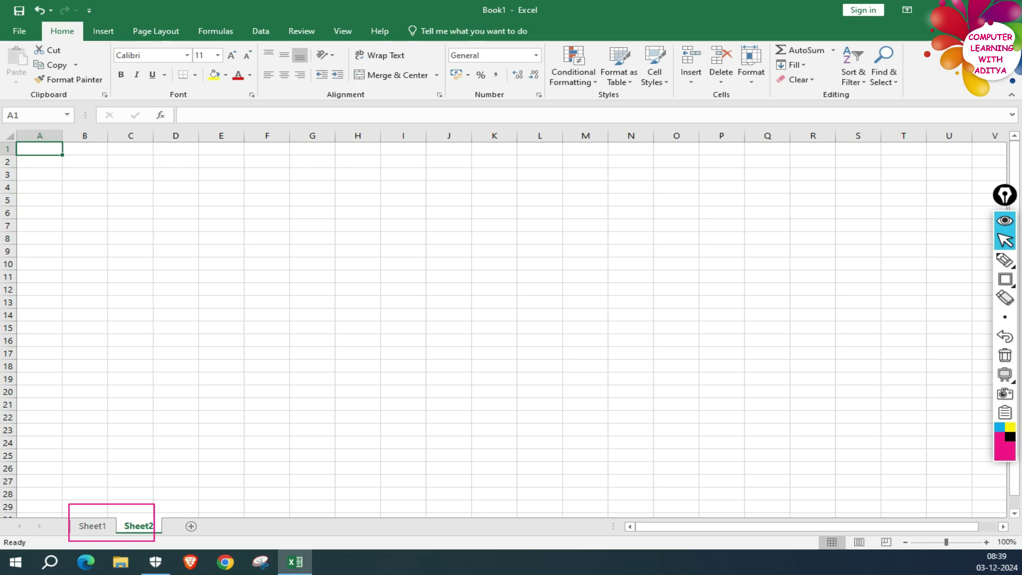
{"action": "left_click_drag", "start_coordinate": [130, 379], "coordinate": [357, 417]}
{"action": "left_click_drag", "start_coordinate": [221, 175], "coordinate": [539, 391]}
{"action": "left_click", "coordinate": [631, 277]}
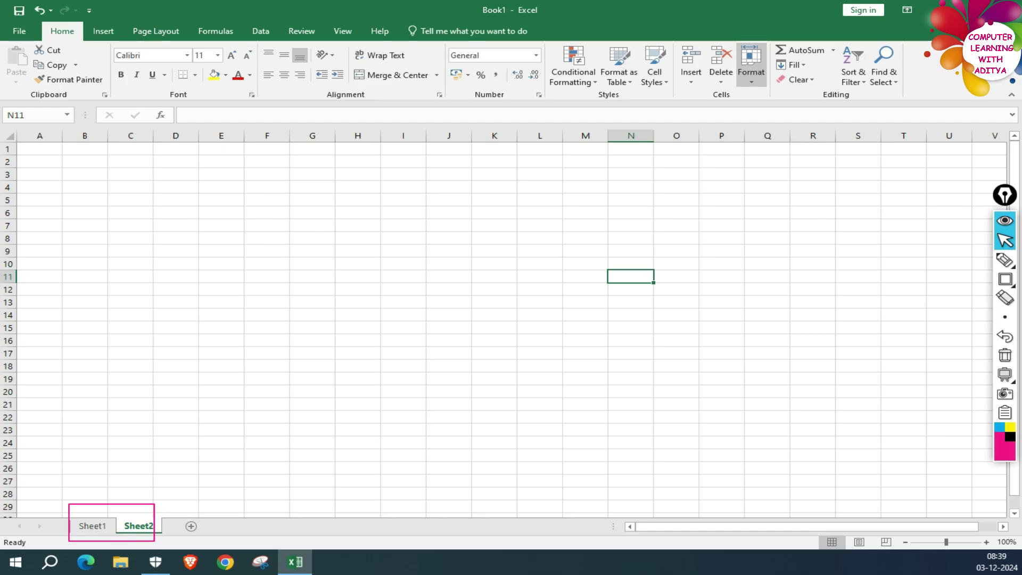
{"action": "left_click", "coordinate": [722, 79]}
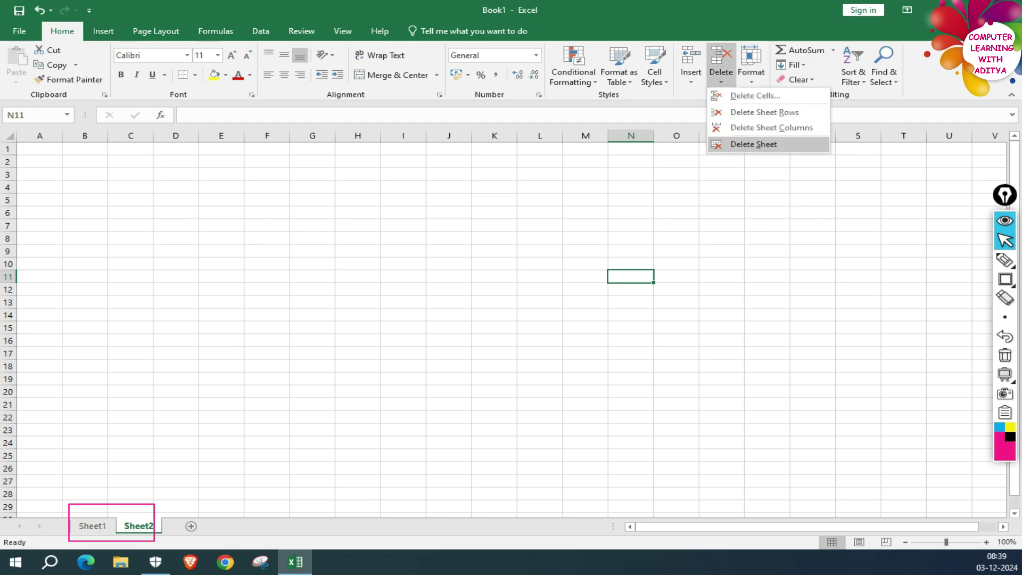
{"action": "left_click", "coordinate": [753, 144]}
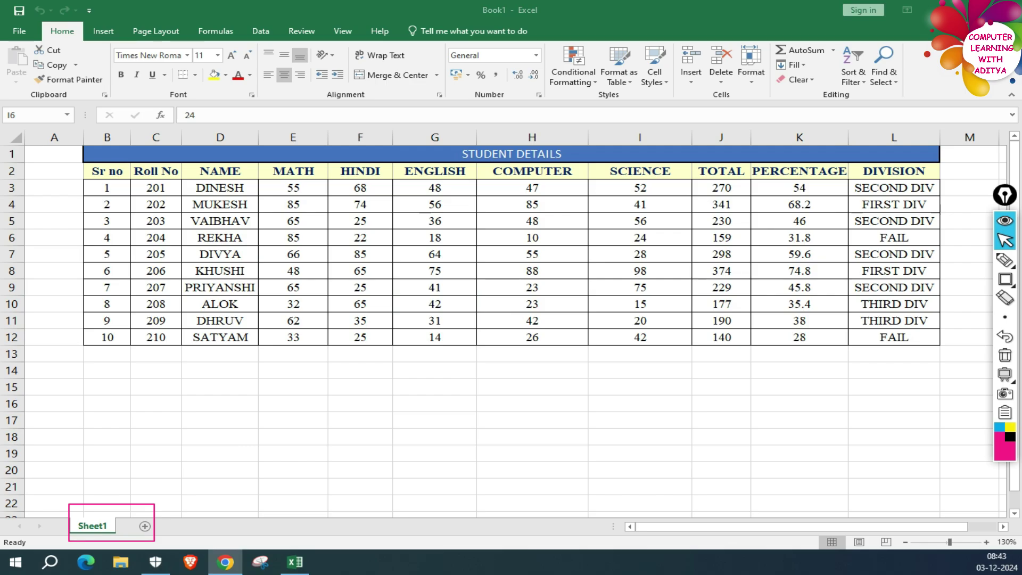
{"action": "key", "text": "alt+Tab"}
{"action": "left_click", "coordinate": [690, 77]}
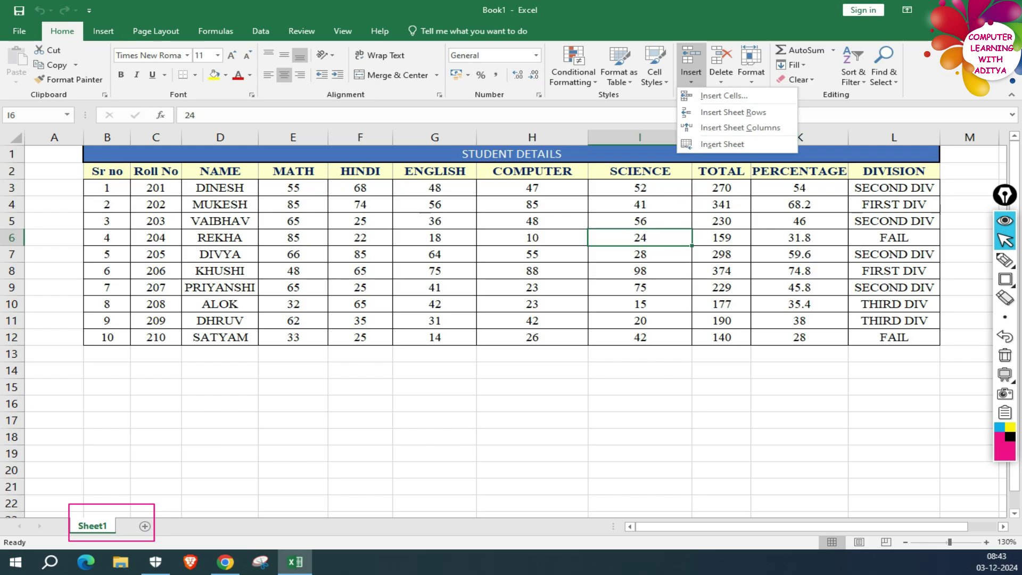
{"action": "left_click", "coordinate": [721, 77]}
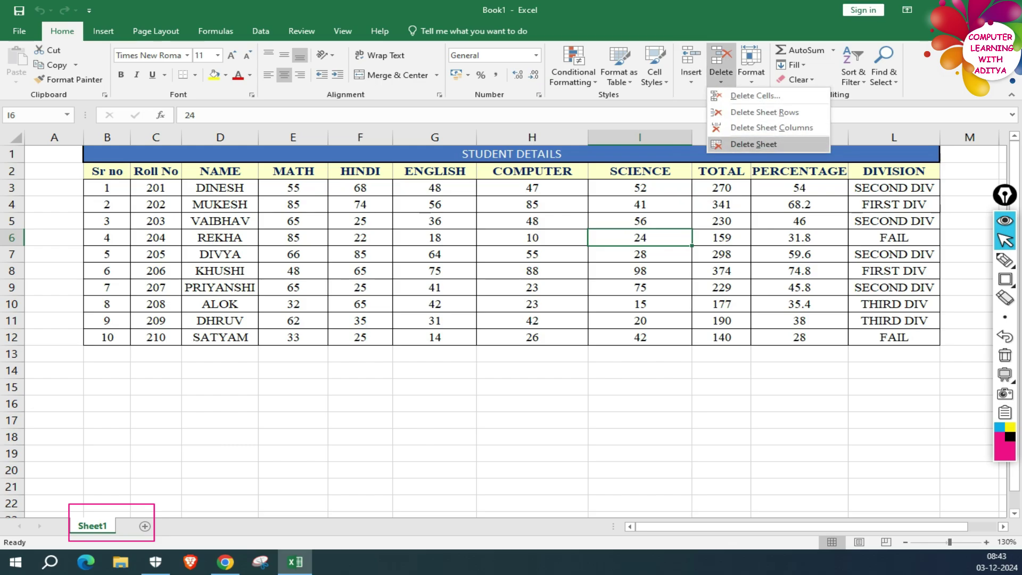
{"action": "key", "text": "Escape"}
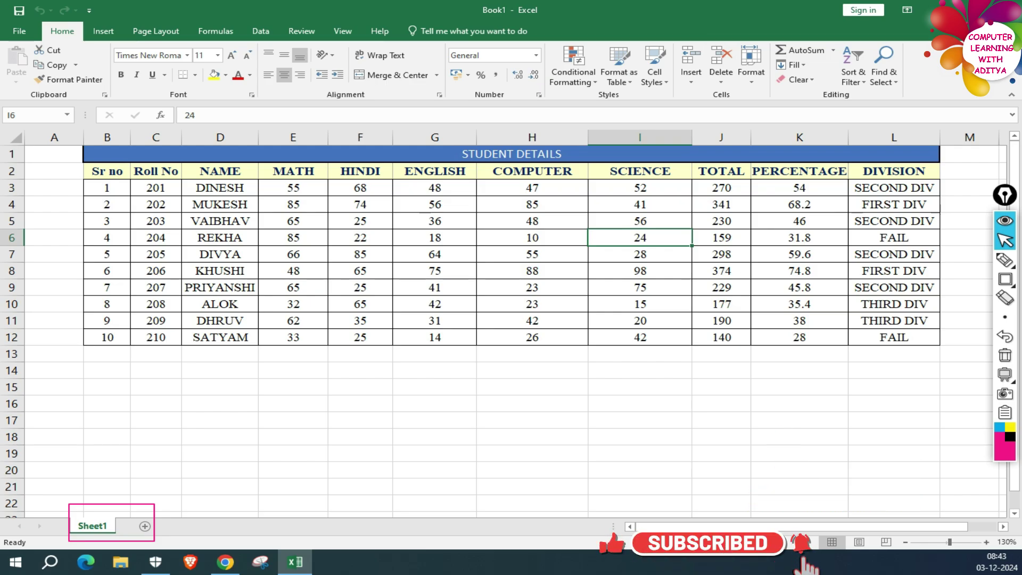
- Select the entire MATH column, row 7, the NAME column and row 5 in turn, ending on cell E10
{"action": "left_click", "coordinate": [292, 137]}
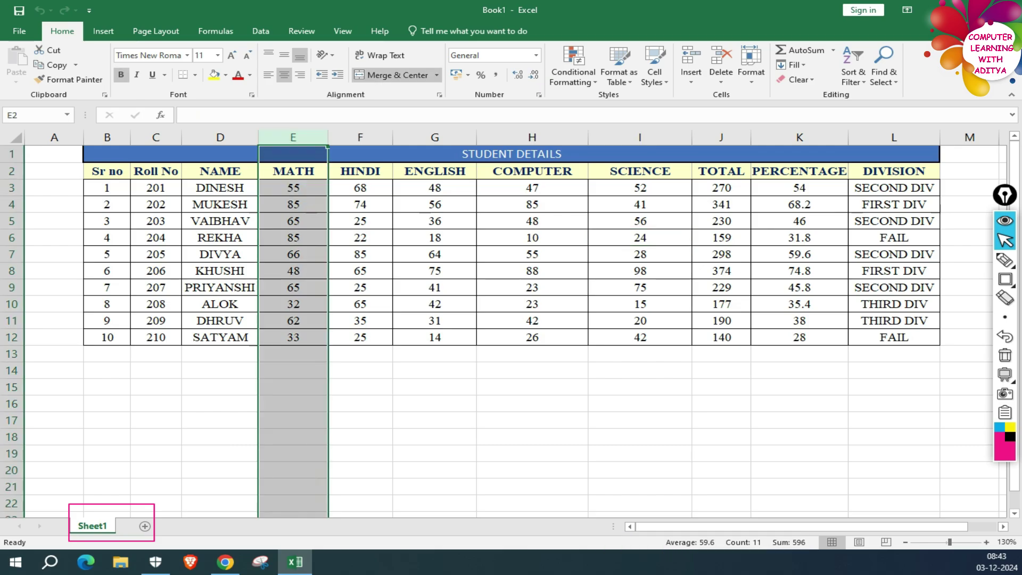
{"action": "left_click", "coordinate": [12, 255]}
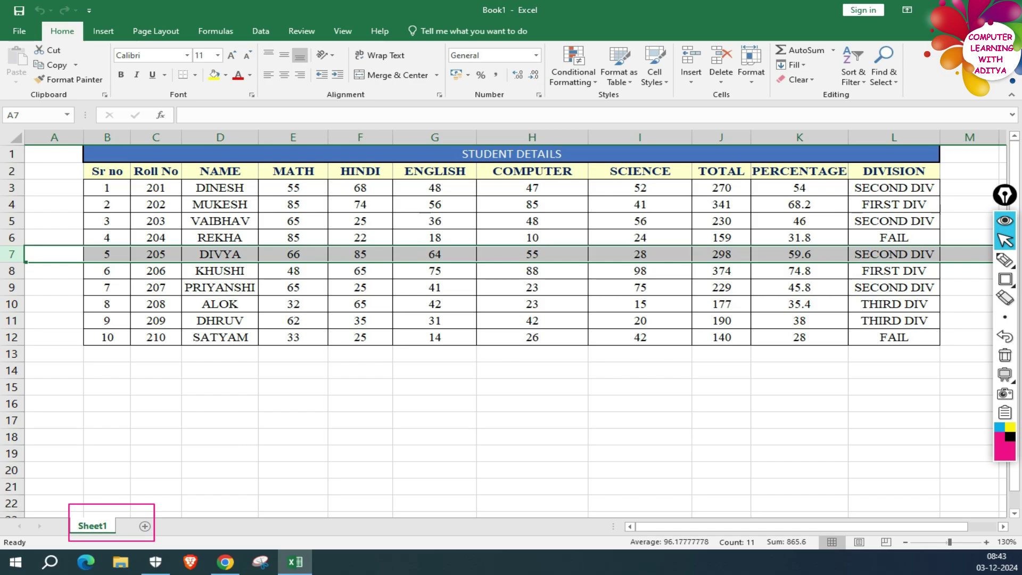
{"action": "left_click", "coordinate": [220, 138]}
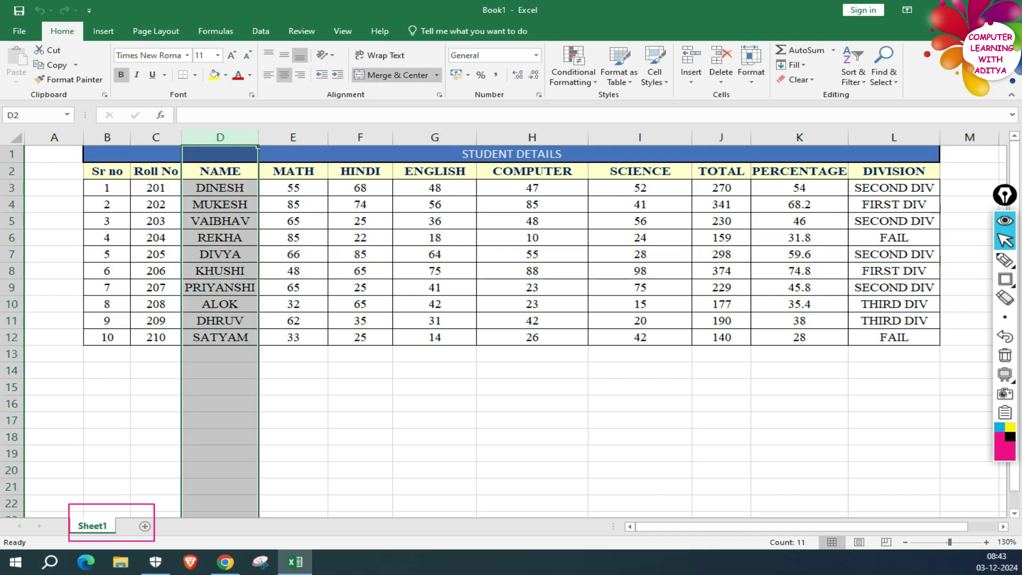
{"action": "left_click", "coordinate": [11, 220]}
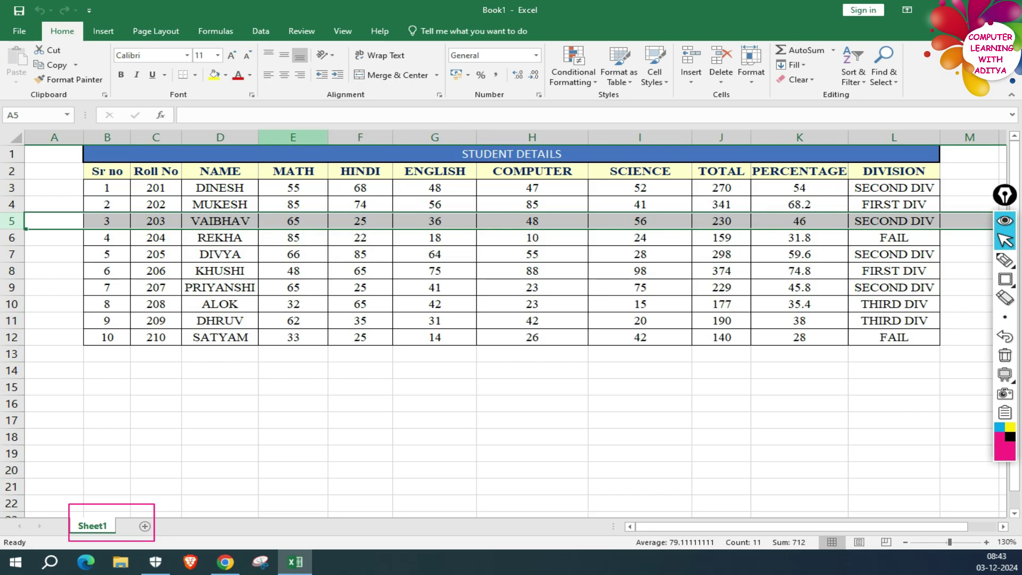
{"action": "left_click", "coordinate": [292, 304]}
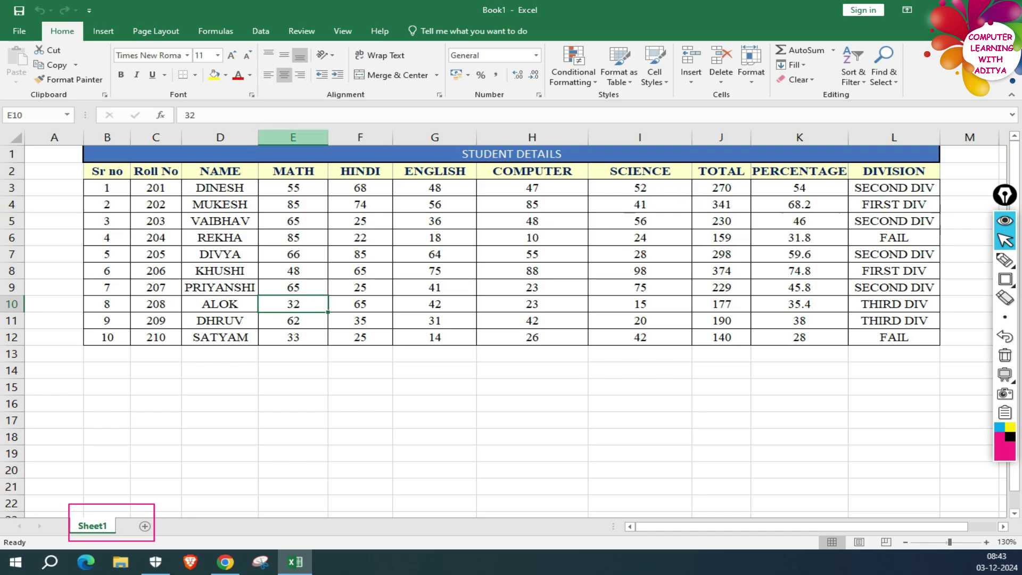
- Insert a blank column before MATH with the whole column E selected, and delete that blank column again
{"action": "left_click", "coordinate": [293, 138]}
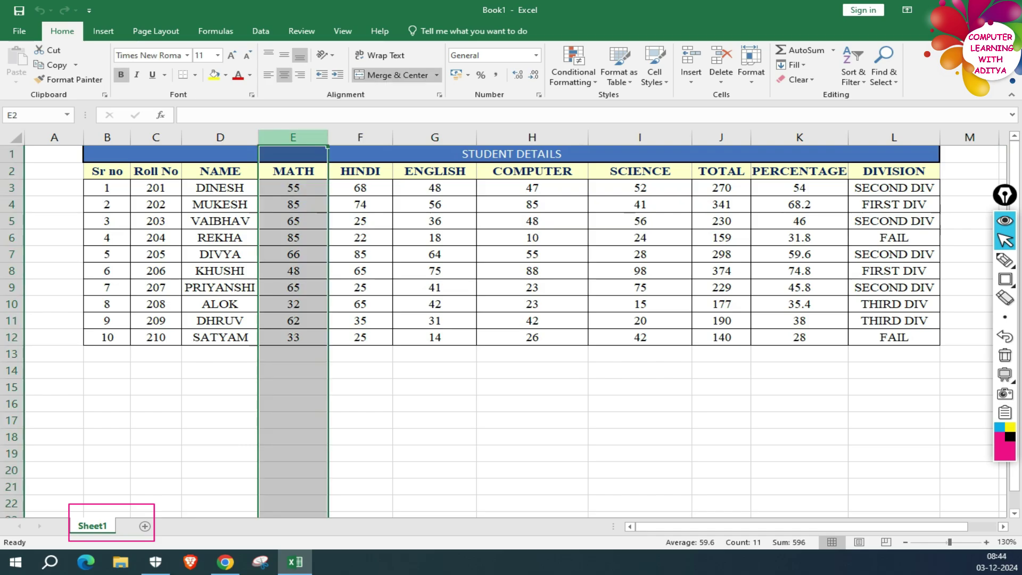
{"action": "key", "text": "ctrl+shift+equal"}
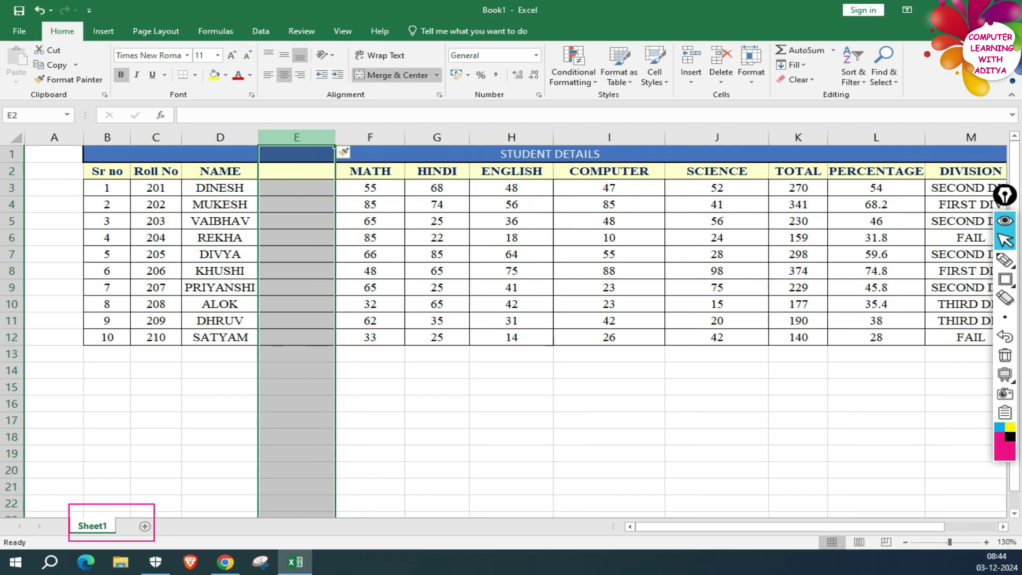
{"action": "left_click", "coordinate": [370, 370]}
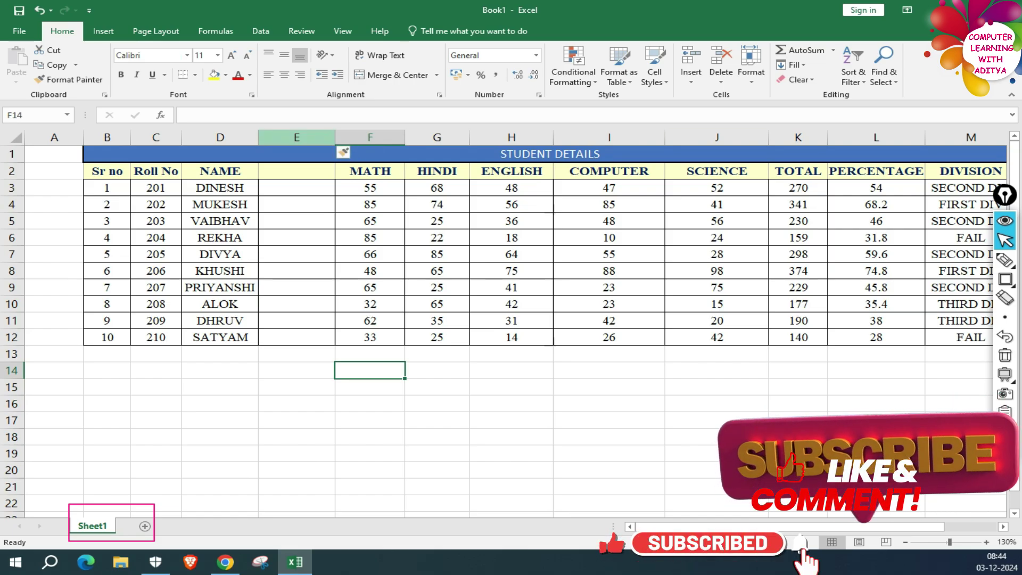
{"action": "left_click", "coordinate": [297, 138]}
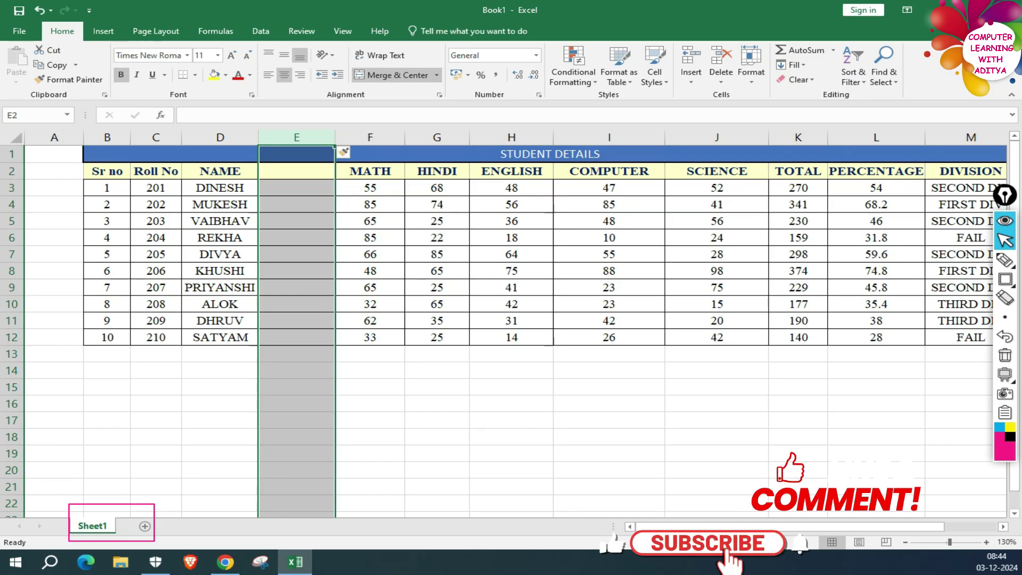
{"action": "key", "text": "ctrl+minus"}
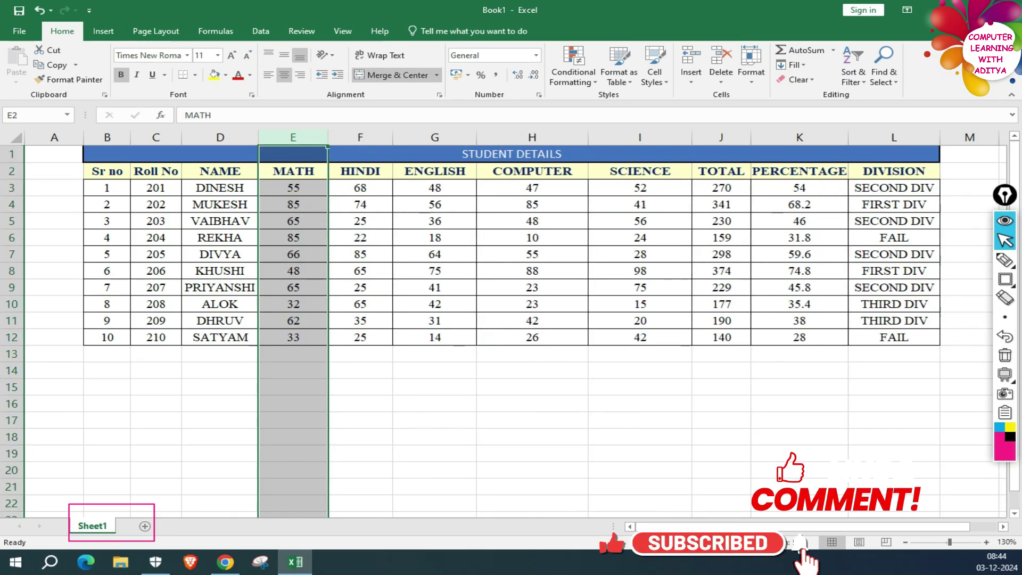
- Select cell G15, cell G9, the entire ENGLISH column and whole rows 7, 6 and 9 in turn
{"action": "left_click", "coordinate": [435, 387]}
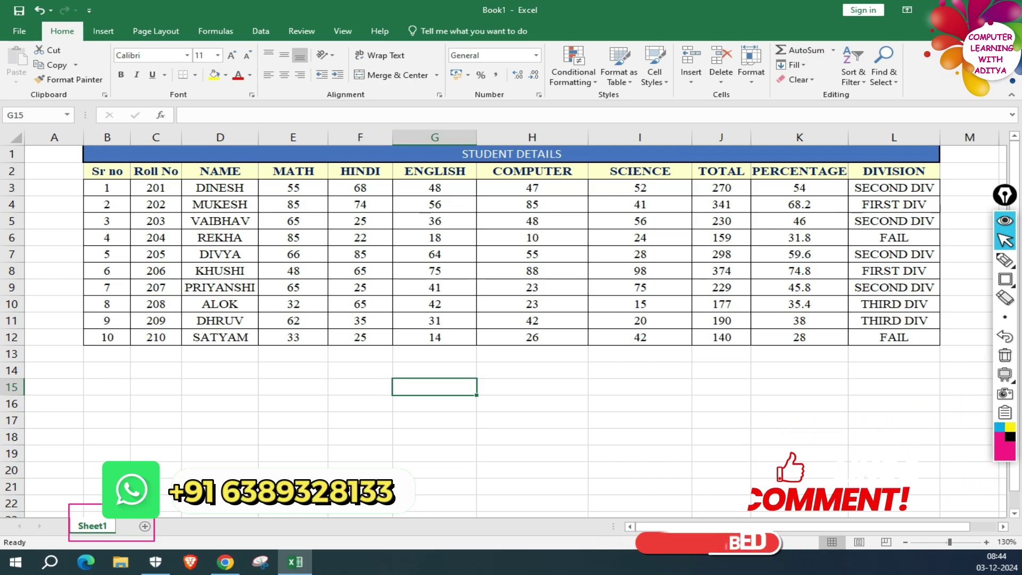
{"action": "left_click", "coordinate": [435, 238]}
{"action": "key", "text": "Down"}
{"action": "key", "text": "Down"}
{"action": "key", "text": "Down"}
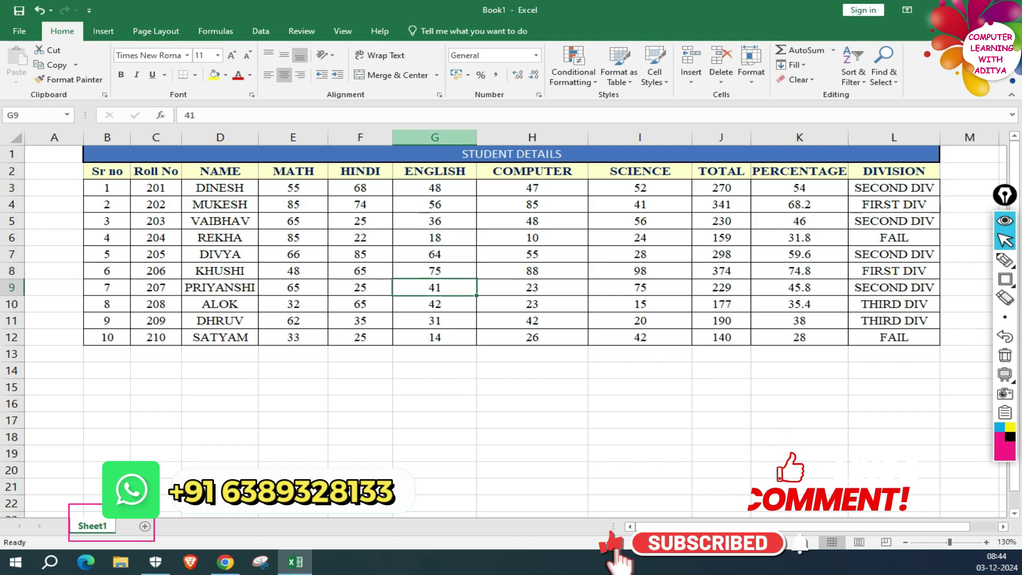
{"action": "left_click", "coordinate": [435, 137]}
{"action": "left_click", "coordinate": [11, 254]}
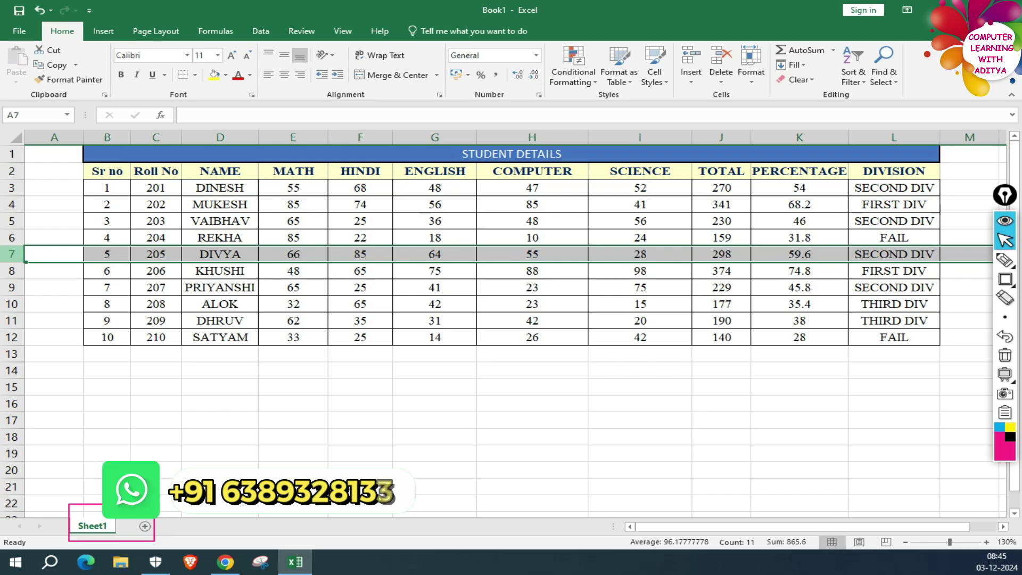
{"action": "left_click", "coordinate": [12, 238]}
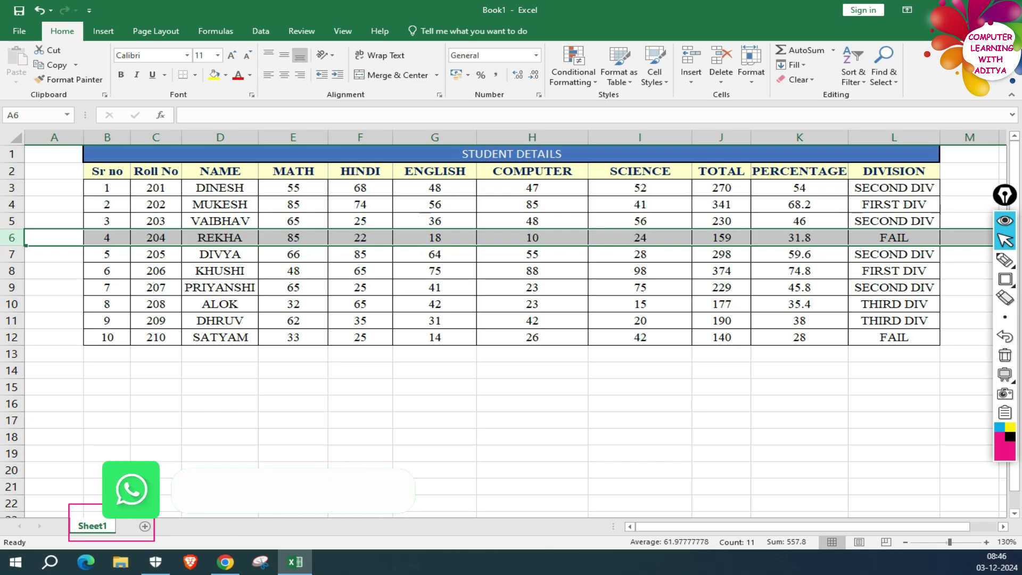
{"action": "left_click", "coordinate": [12, 288]}
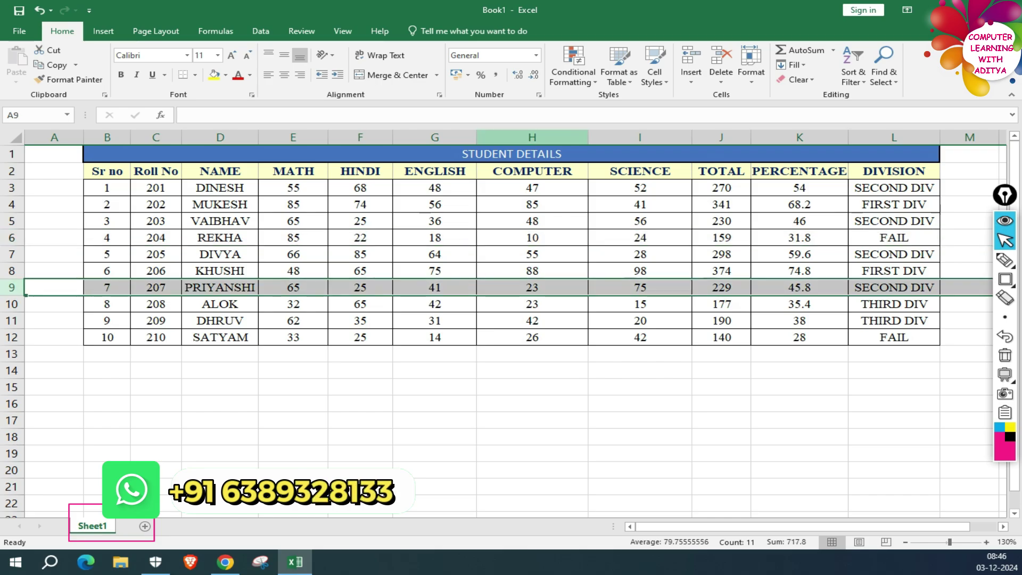
- Insert a blank column before COMPUTER with the whole column H selected, and delete that blank column again
{"action": "left_click", "coordinate": [533, 138]}
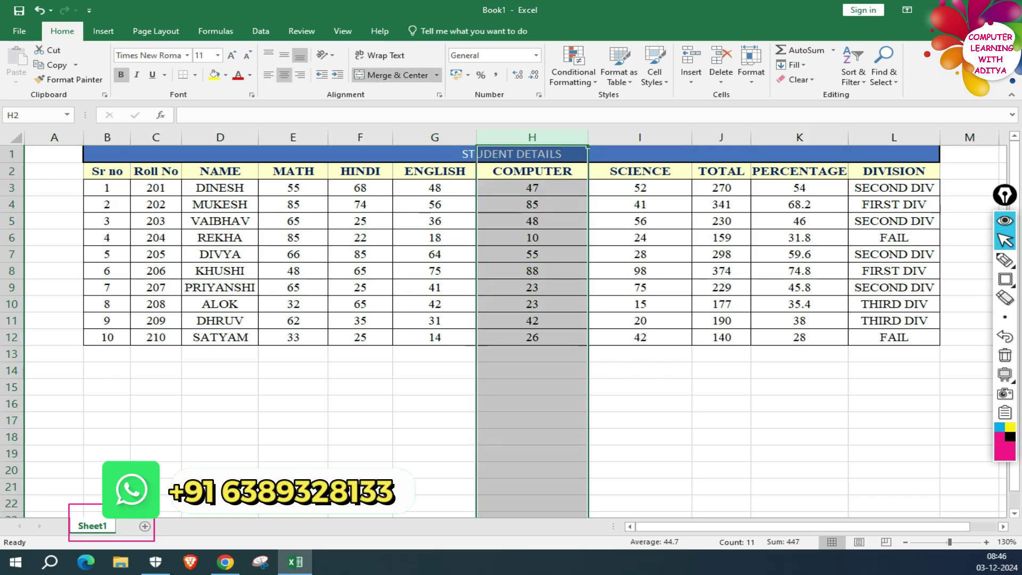
{"action": "key", "text": "ctrl+shift+plus"}
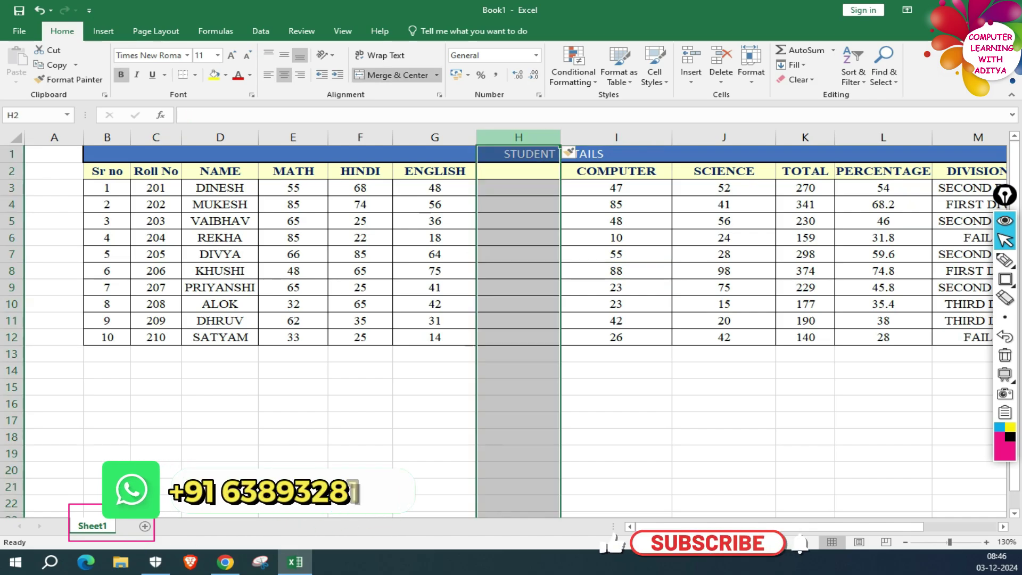
{"action": "key", "text": "ctrl+minus"}
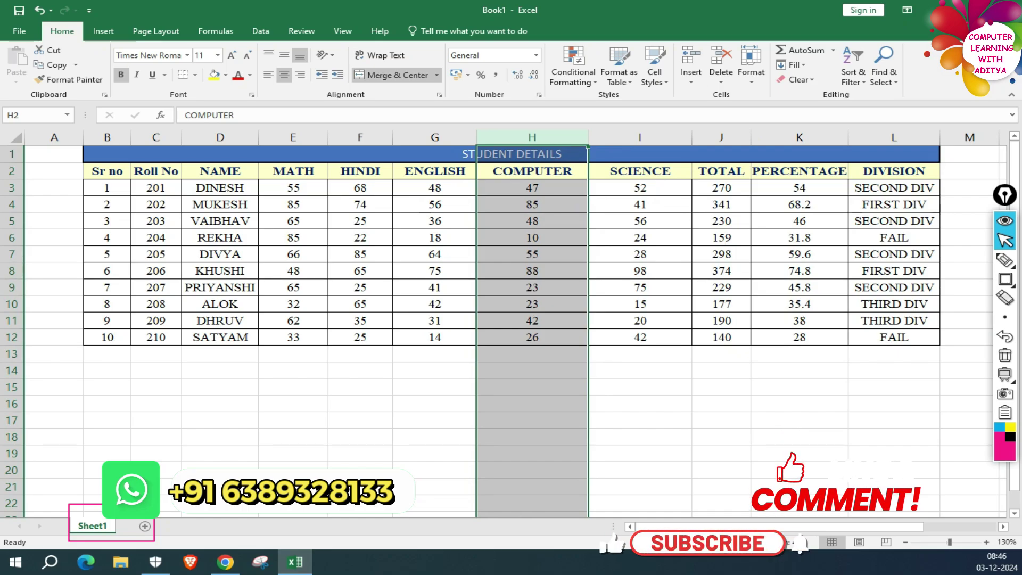
- Insert a blank row above the last student record with the whole row 12 selected, and delete that blank row again
{"action": "left_click", "coordinate": [12, 337]}
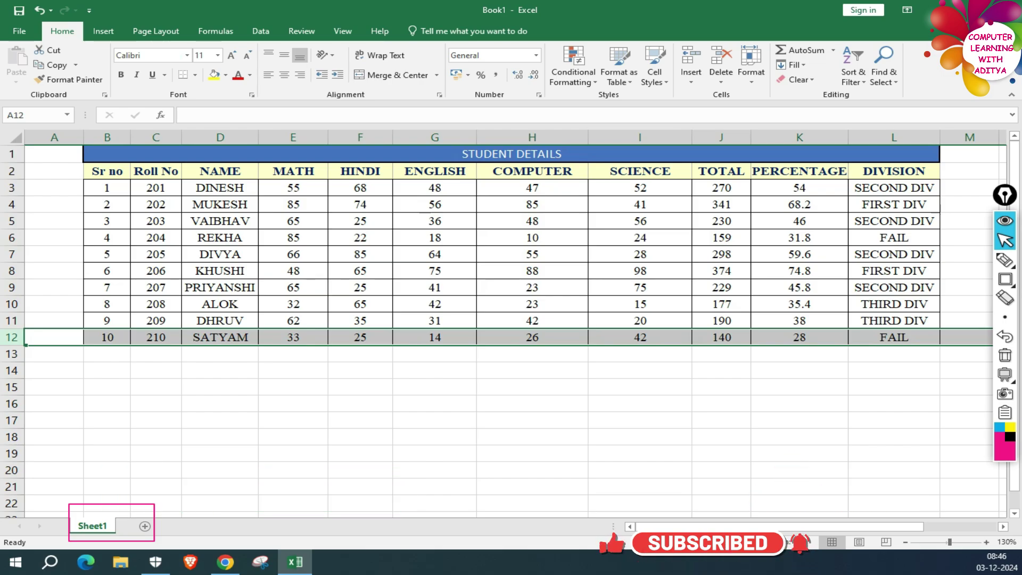
{"action": "key", "text": "ctrl+shift+plus"}
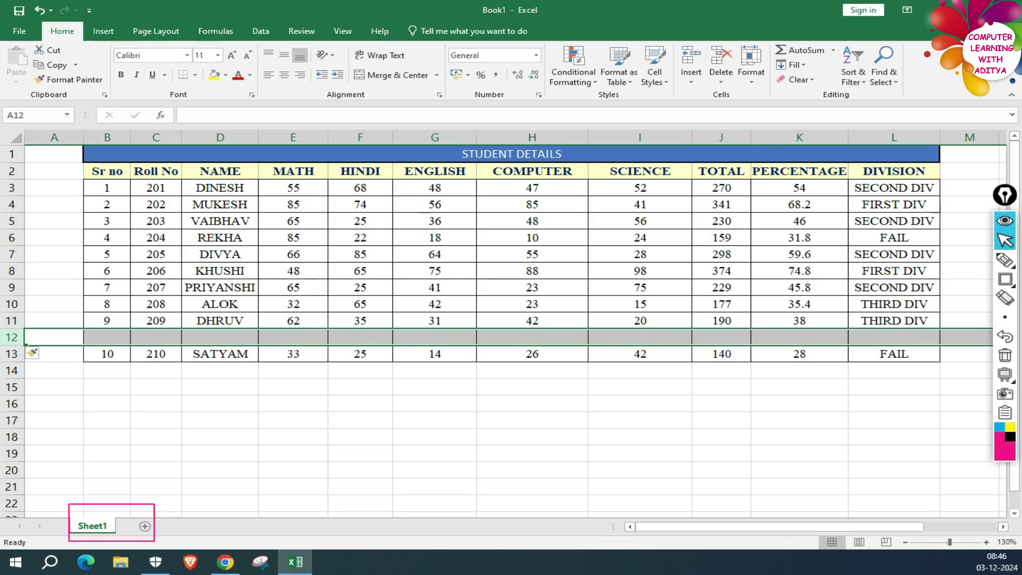
{"action": "left_click", "coordinate": [156, 387]}
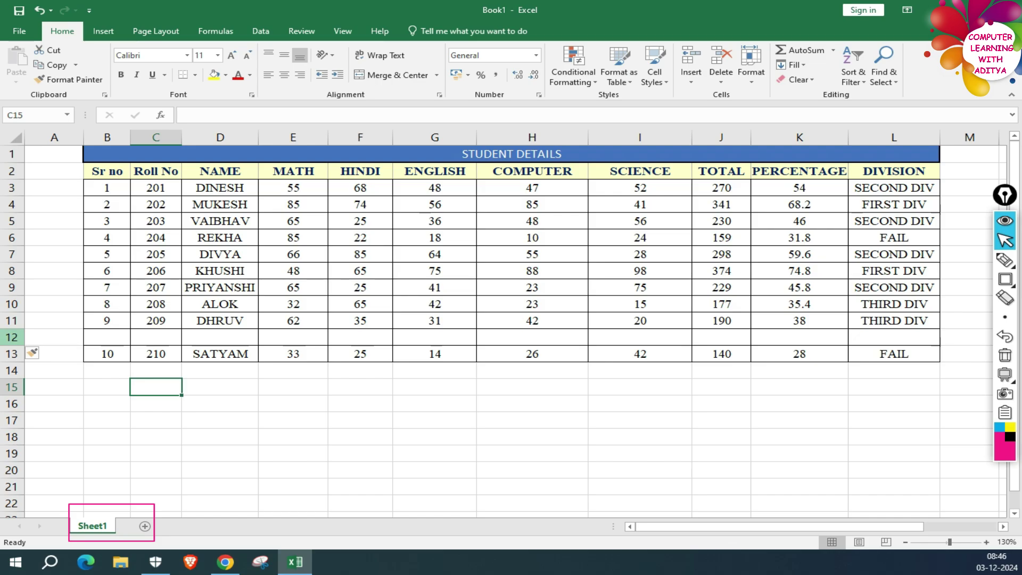
{"action": "left_click", "coordinate": [12, 337]}
{"action": "key", "text": "ctrl+minus"}
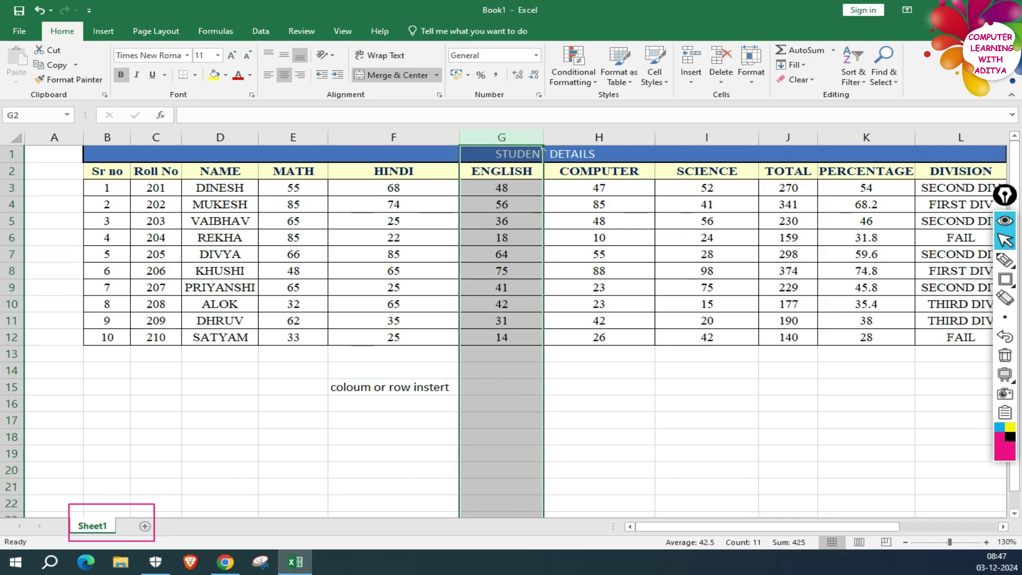
- Enter the shortcut note "ctrl+shift+ =" in cell G15 and the label "delete coloumn or row" in cell F16
{"action": "left_click", "coordinate": [394, 387]}
{"action": "left_click", "coordinate": [502, 387]}
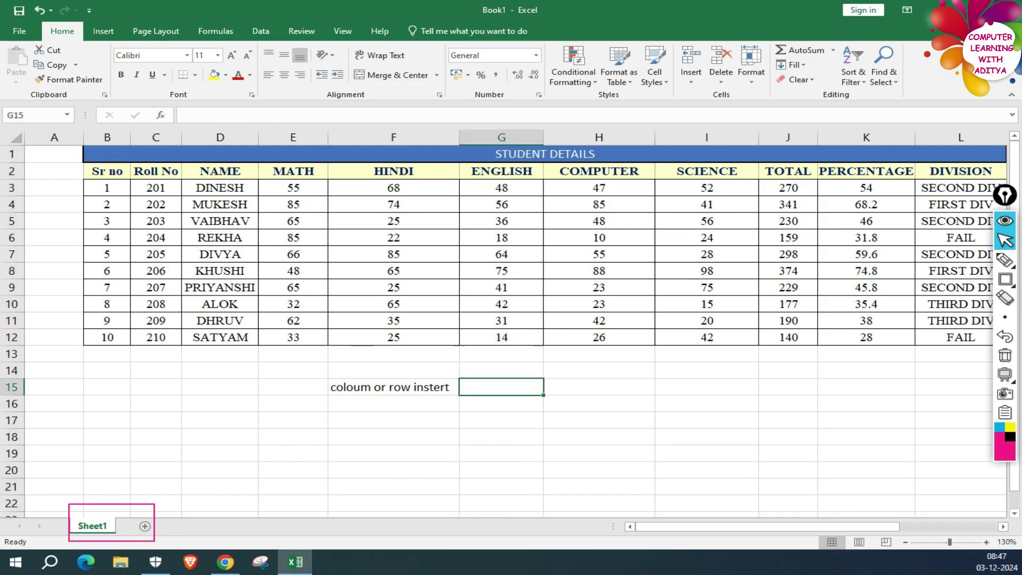
{"action": "type", "text": "ctrl+shift+"}
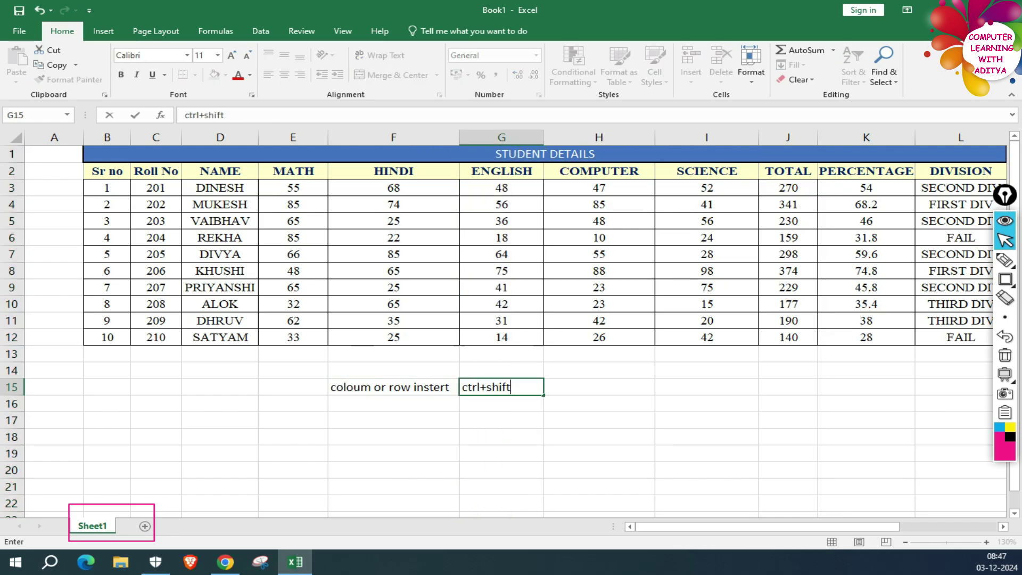
{"action": "type", "text": "+ ="}
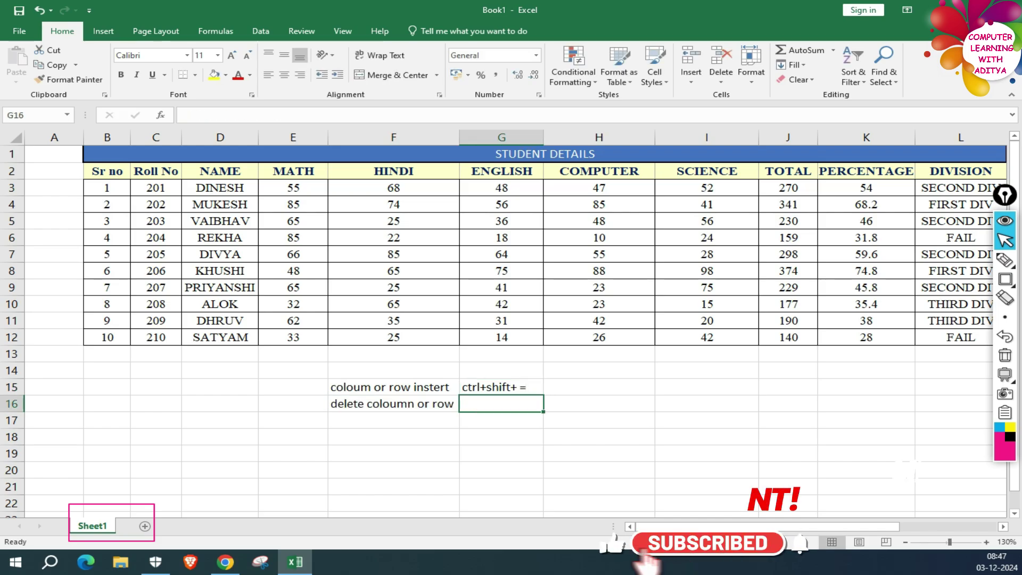
- Enter the shortcut note "ctrl + -" in cell G16 beside the delete label, with spaces around the plus sign
{"action": "type", "text": "ctrl"}
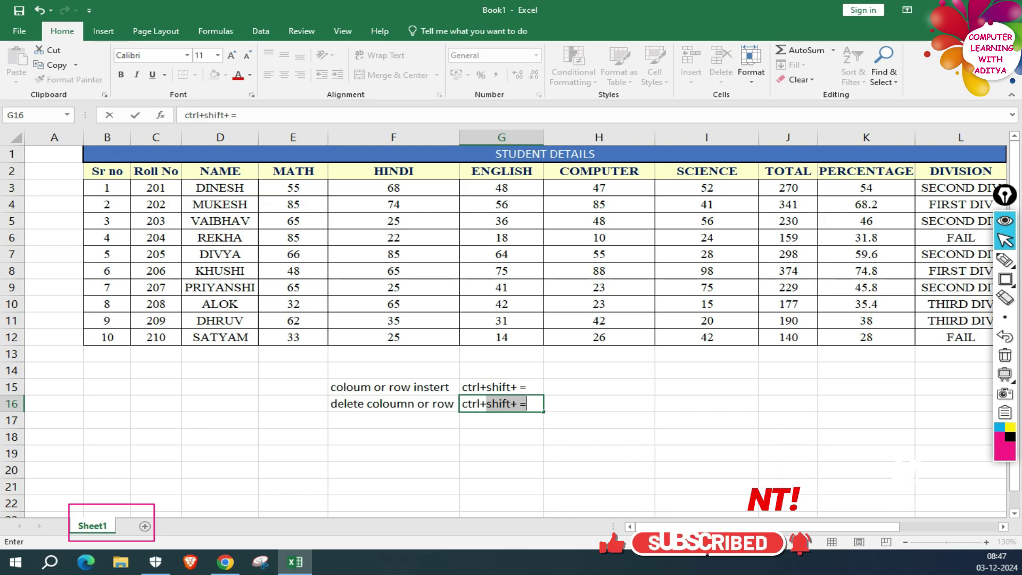
{"action": "type", "text": "+-"}
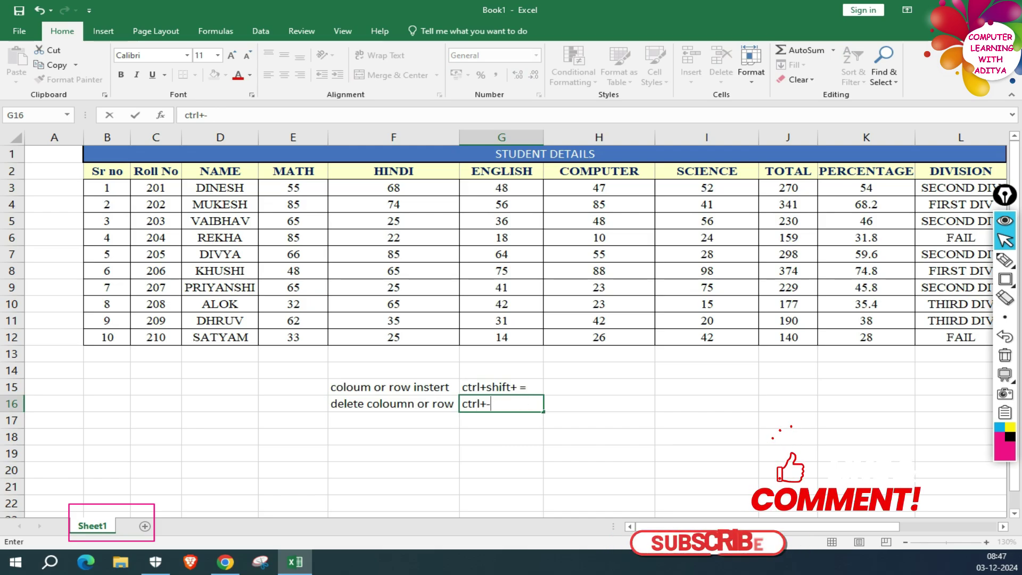
{"action": "key", "text": "BackSpace"}
{"action": "key", "text": "Left"}
{"action": "key", "text": "Left"}
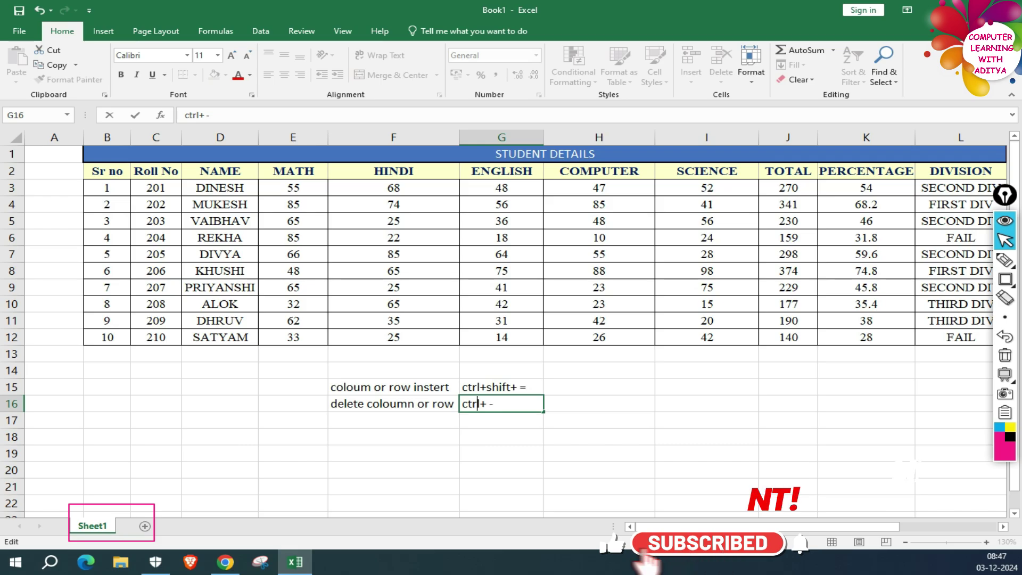
- Add spaces around the plus signs in cell G15 so the note reads "ctrl + shift + ="
{"action": "double_click", "coordinate": [483, 387]}
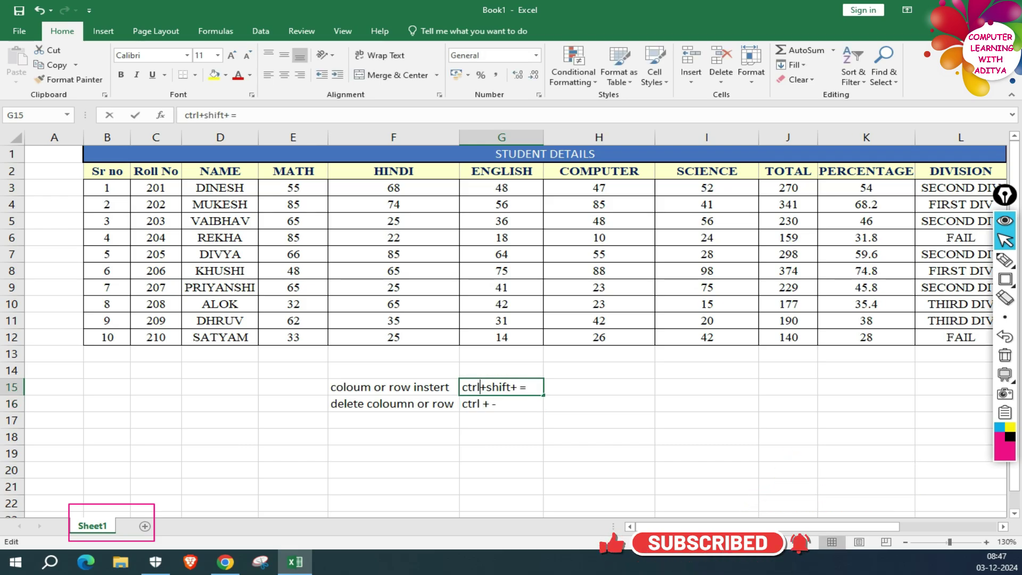
{"action": "key", "text": "Right"}
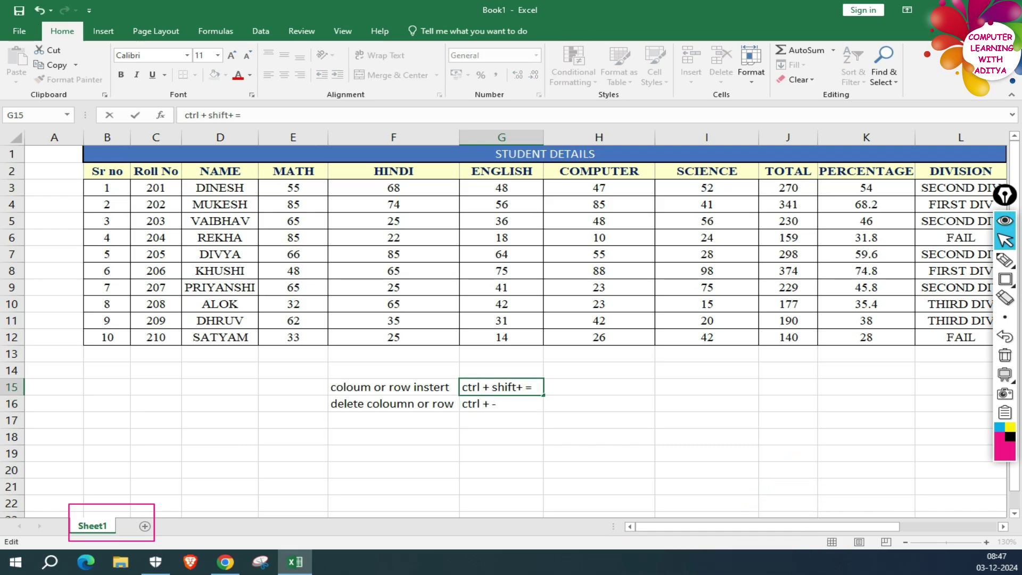
{"action": "key", "text": "Right"}
{"action": "key", "text": "Right"}
{"action": "key", "text": "Right"}
{"action": "key", "text": "Right"}
{"action": "key", "text": "Right"}
{"action": "double_click", "coordinate": [486, 387]}
- Highlight the plus sign in the G16 shortcut note, and select both labels with their shortcuts in F15:G16
{"action": "double_click", "coordinate": [472, 404]}
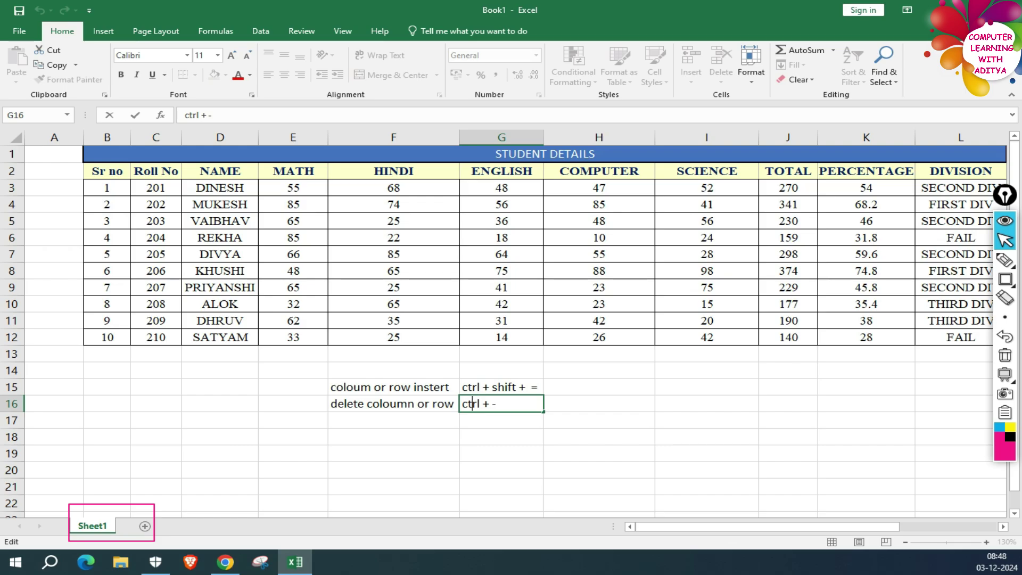
{"action": "double_click", "coordinate": [485, 404]}
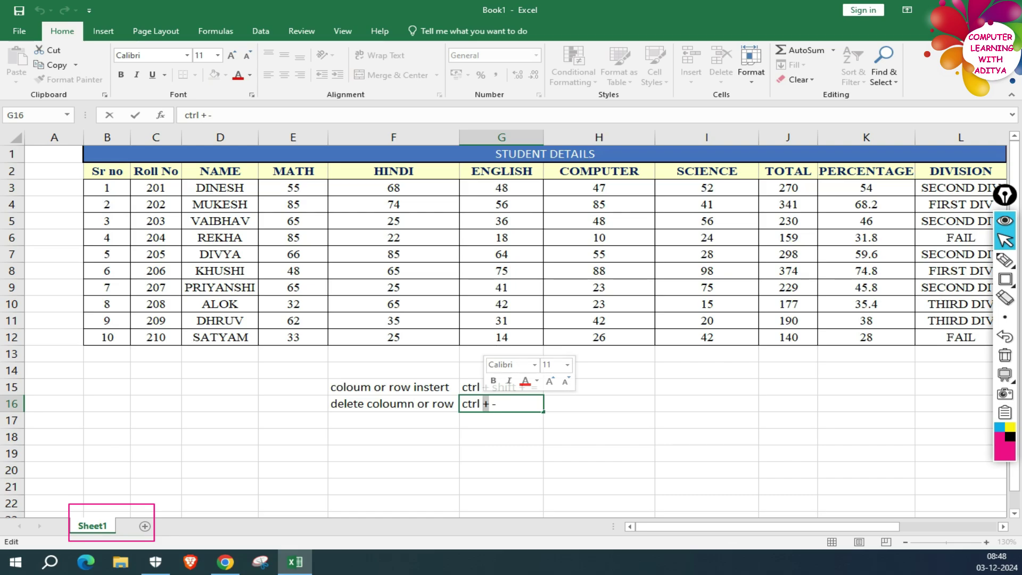
{"action": "left_click", "coordinate": [501, 437]}
{"action": "left_click_drag", "start_coordinate": [393, 387], "coordinate": [500, 404]}
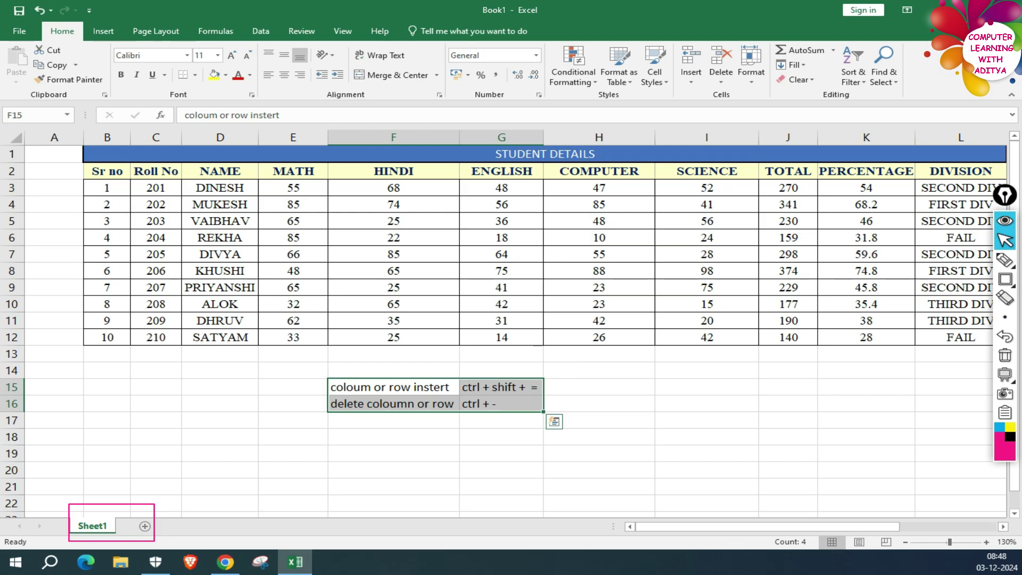
- Insert three blank rows above row 8 with whole rows 8 to 10 selected, and delete those three blank rows again
{"action": "left_click", "coordinate": [393, 137]}
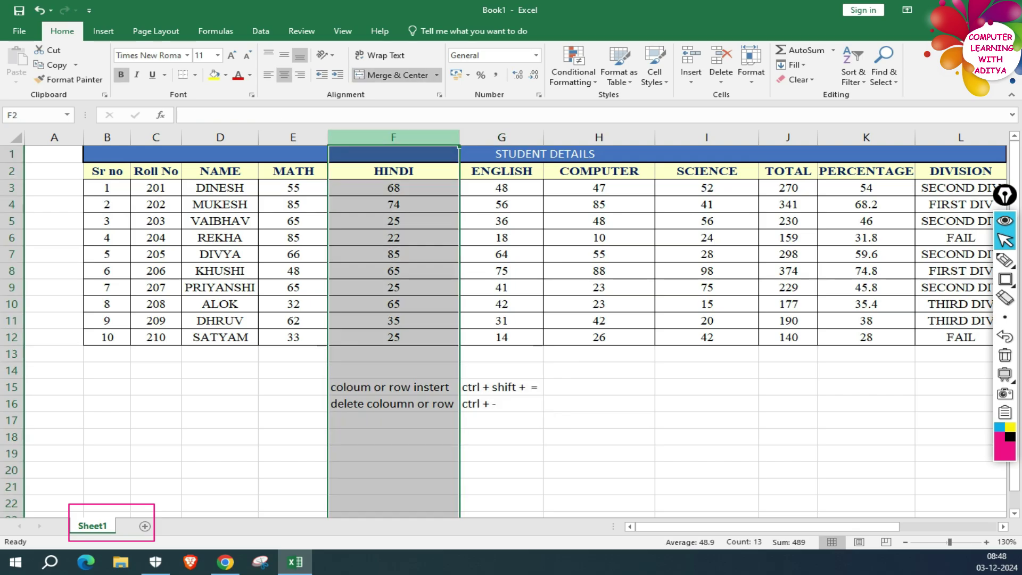
{"action": "left_click", "coordinate": [11, 271]}
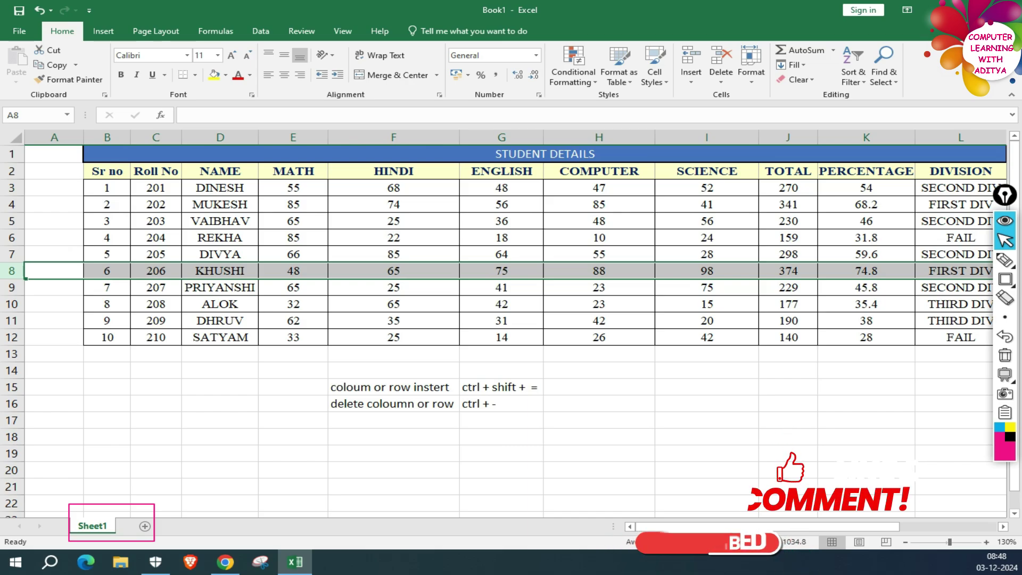
{"action": "left_click", "coordinate": [12, 311]}
{"action": "left_click_drag", "start_coordinate": [12, 304], "coordinate": [11, 276]}
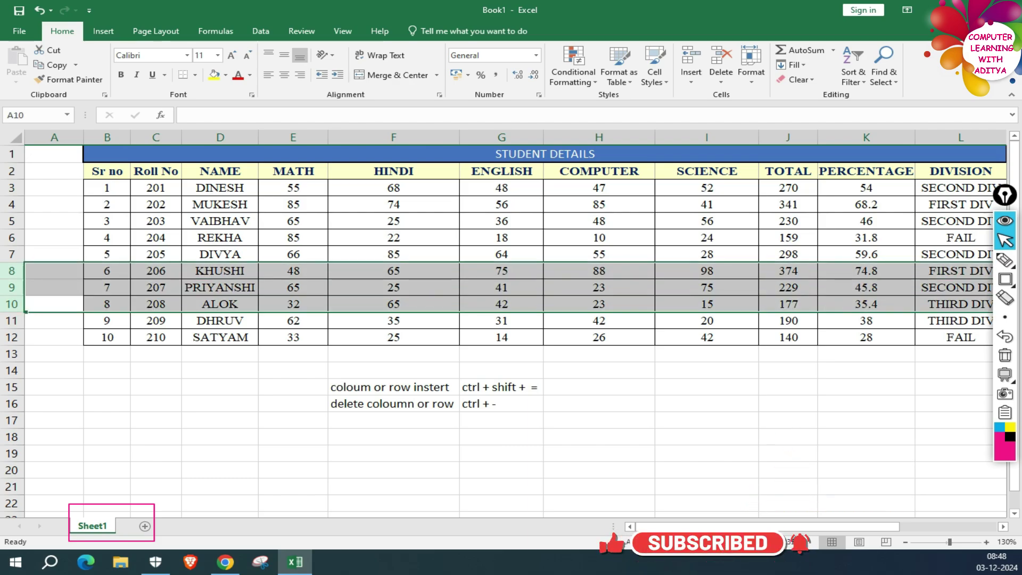
{"action": "key", "text": "ctrl+shift+plus"}
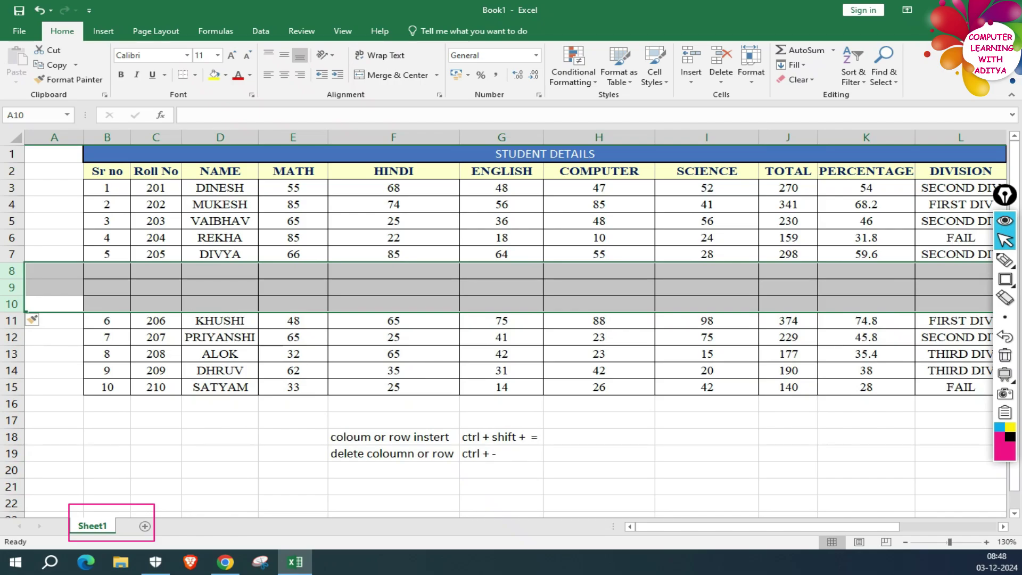
{"action": "left_click_drag", "start_coordinate": [12, 353], "coordinate": [11, 320]}
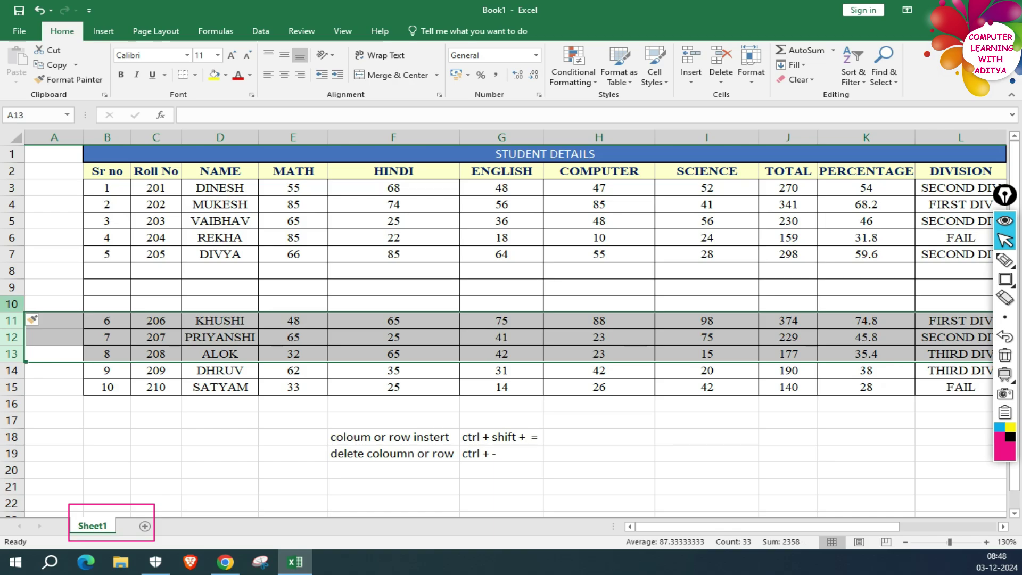
{"action": "left_click_drag", "start_coordinate": [11, 304], "coordinate": [12, 270]}
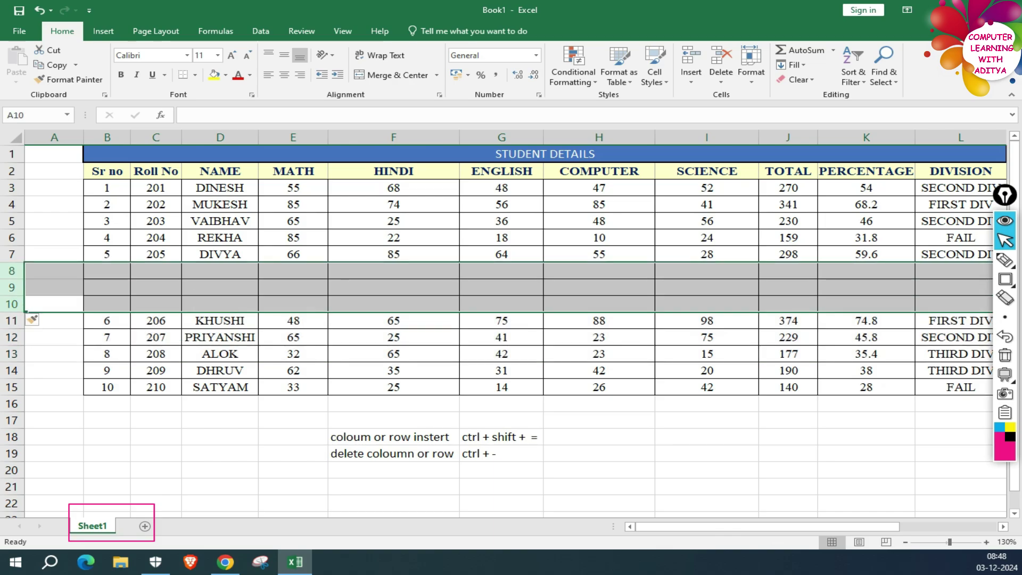
{"action": "key", "text": "ctrl+minus"}
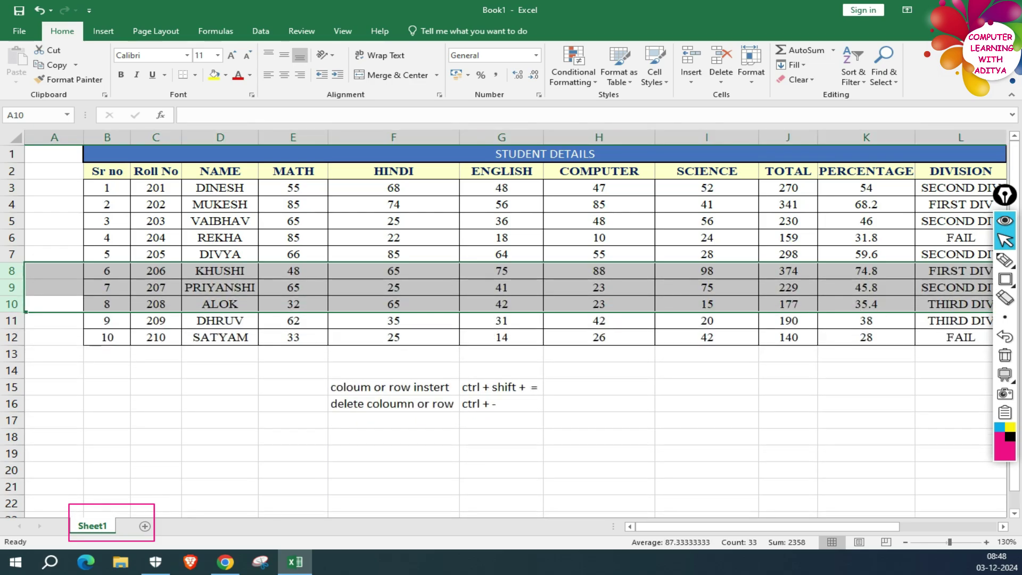
- Insert two blank columns before NAME with the whole columns D and E selected, and delete both blank columns again
{"action": "left_click_drag", "start_coordinate": [373, 138], "coordinate": [229, 138]}
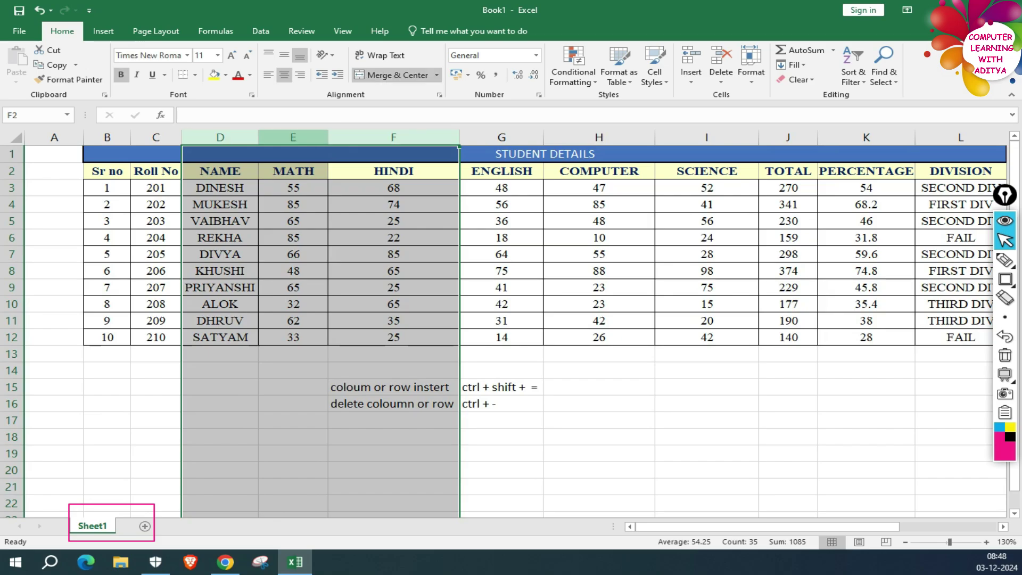
{"action": "left_click_drag", "start_coordinate": [293, 137], "coordinate": [220, 138]}
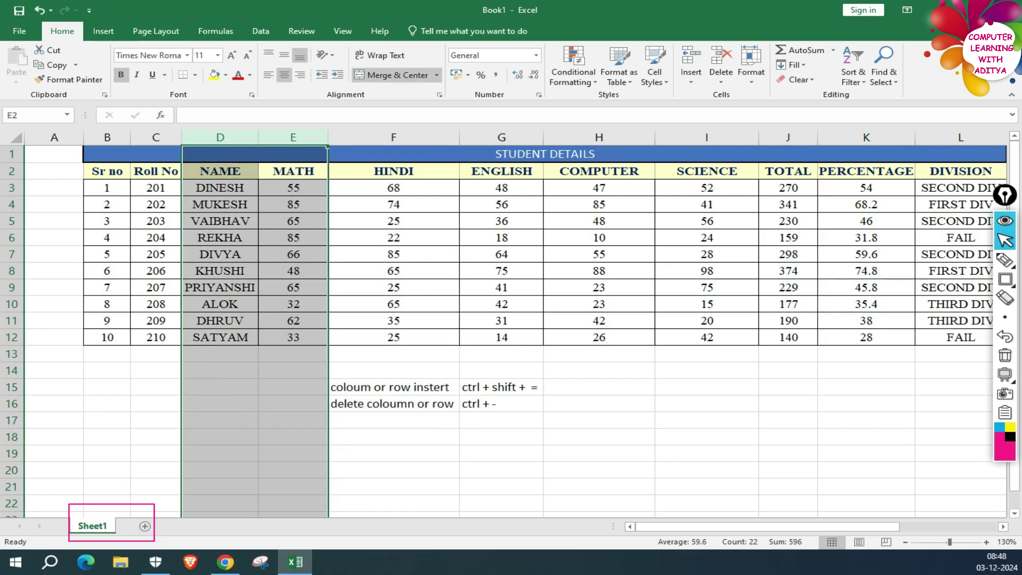
{"action": "key", "text": "ctrl+shift+equal"}
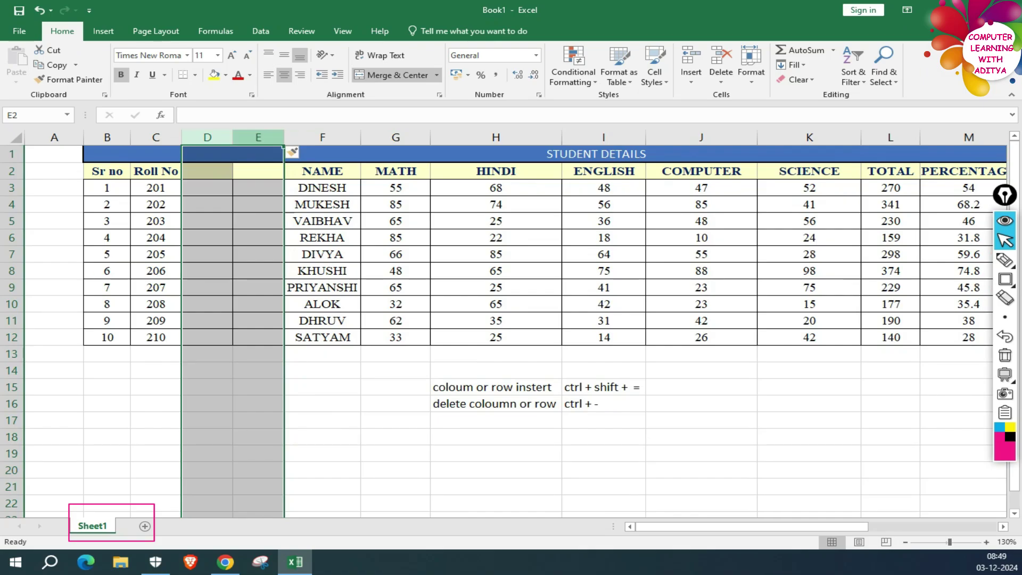
{"action": "left_click_drag", "start_coordinate": [258, 138], "coordinate": [210, 137]}
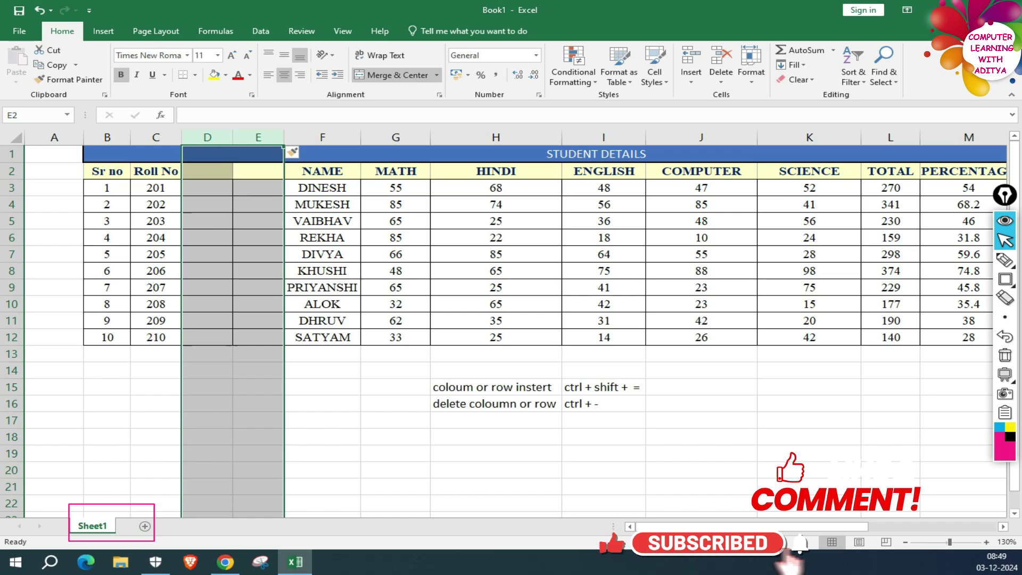
{"action": "key", "text": "ctrl+minus"}
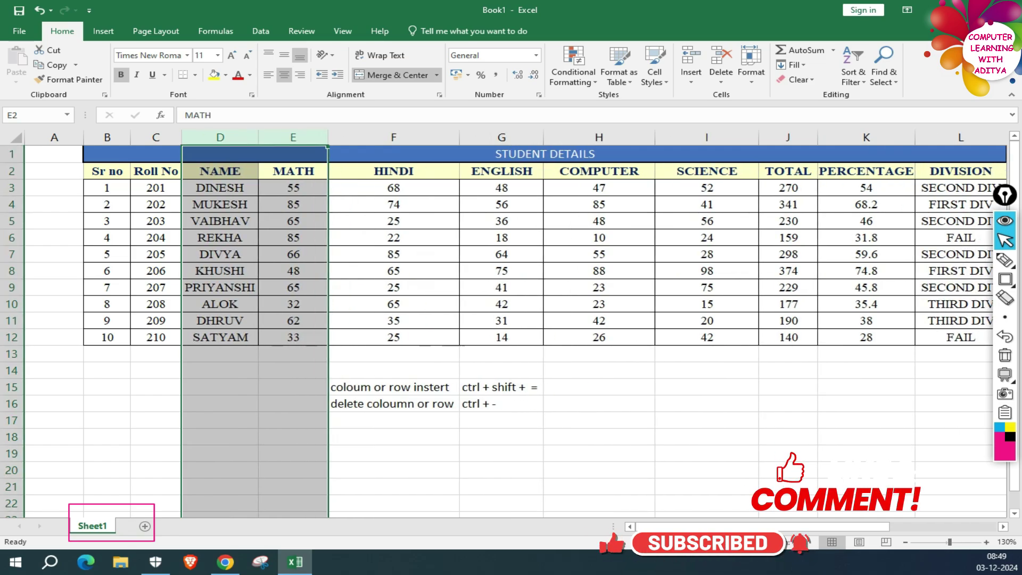
{"action": "left_click", "coordinate": [293, 270]}
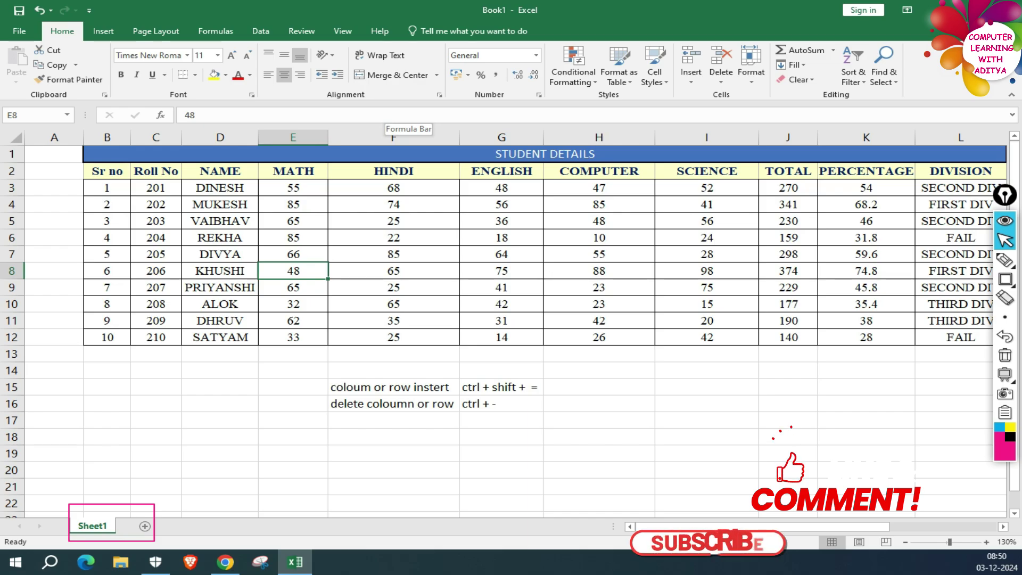
{"action": "left_click", "coordinate": [103, 31]}
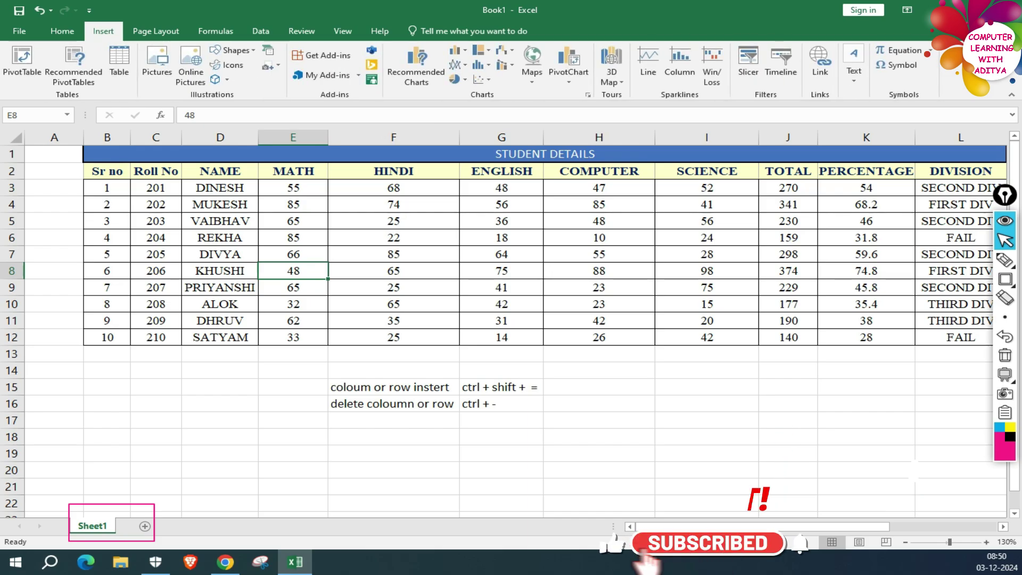
{"action": "left_click", "coordinate": [261, 31]}
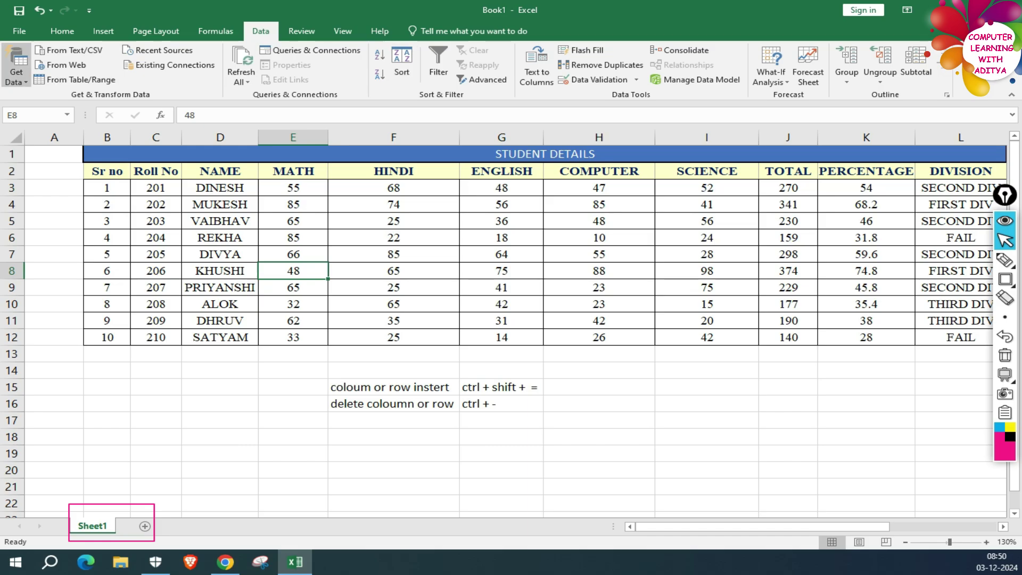
{"action": "left_click", "coordinate": [62, 31]}
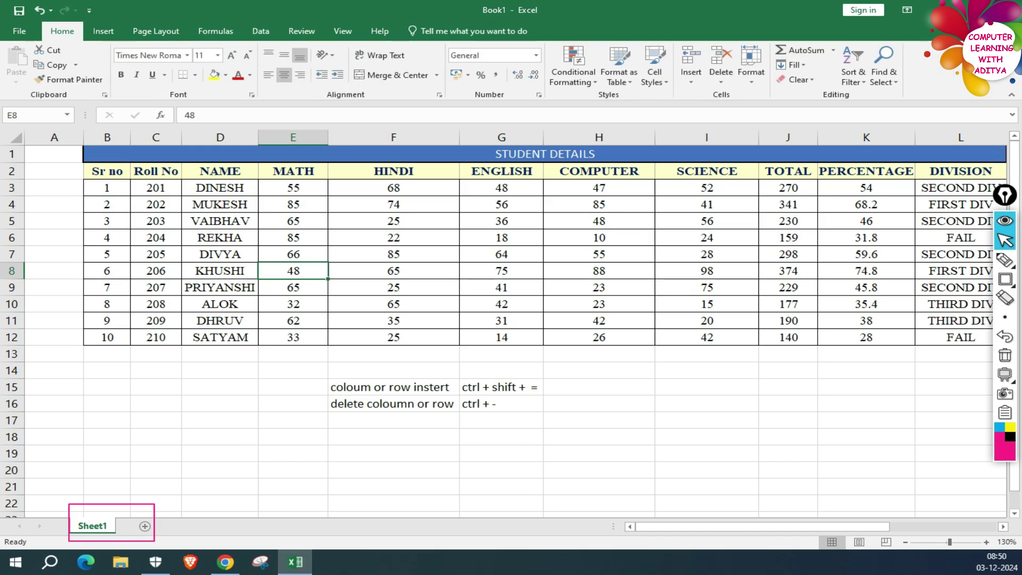